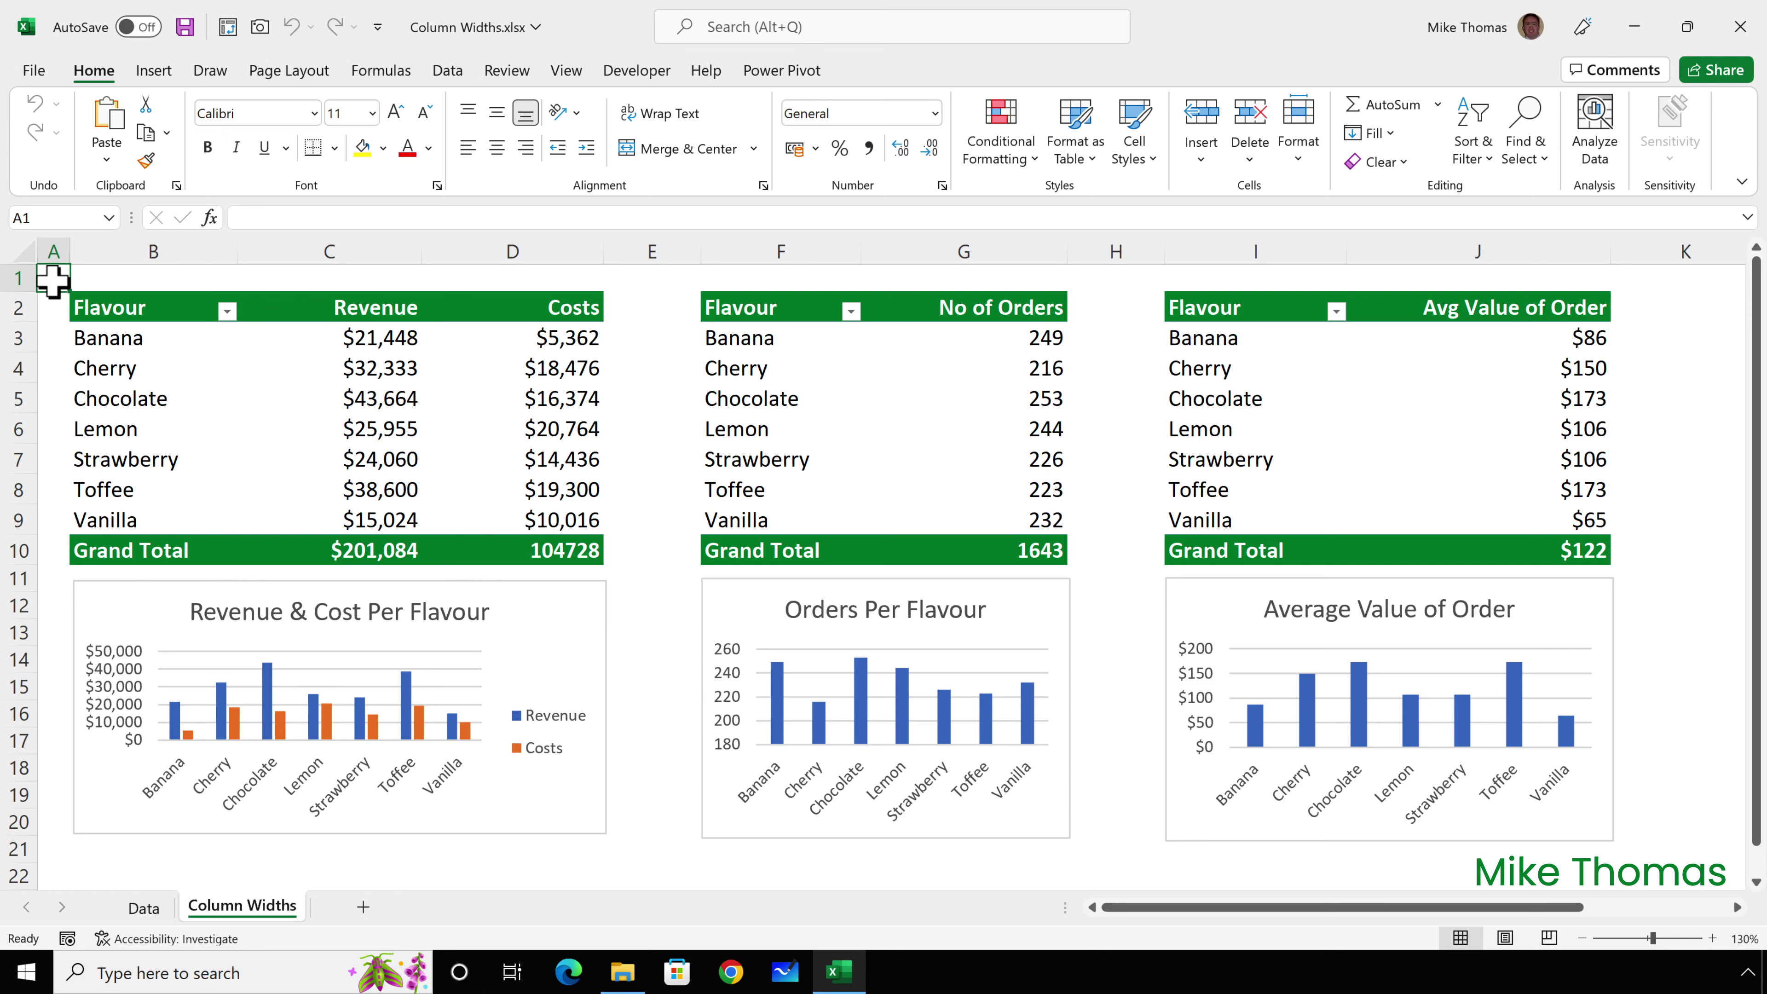
Show the Data ribbon with the Alt+A shortcut for the Column Widths workbook
{"action": "key", "text": "alt+a"}
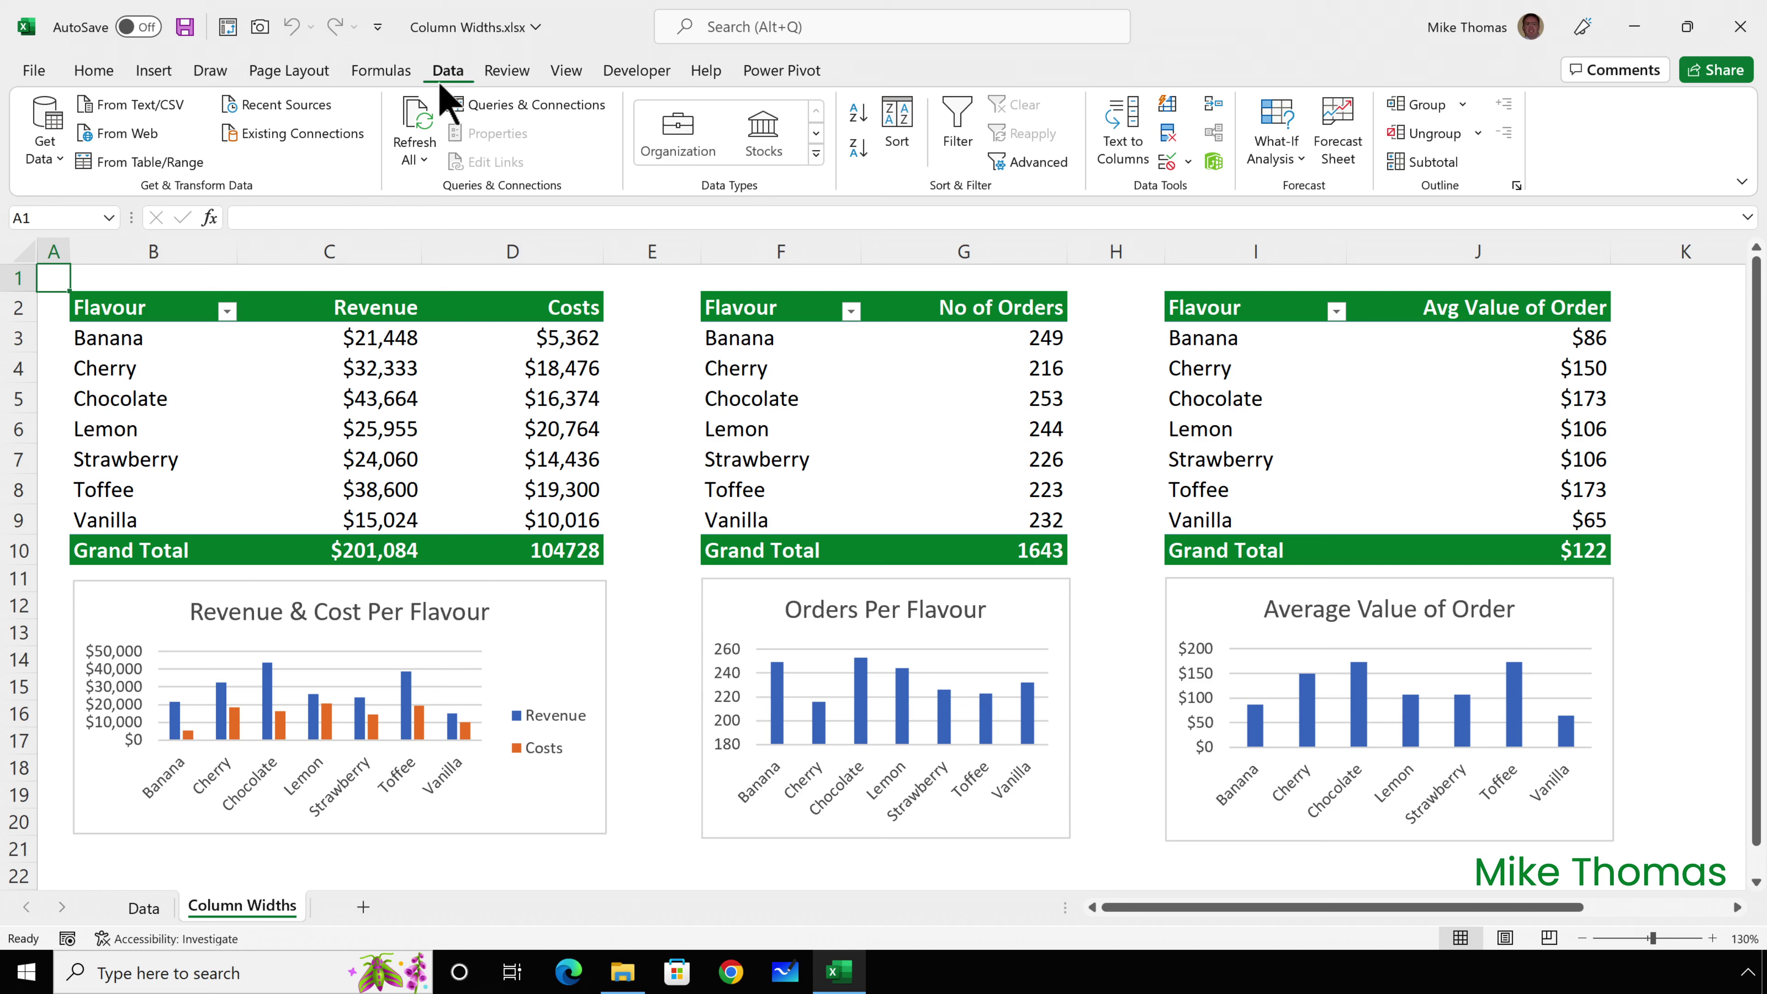
{"action": "left_click", "coordinate": [415, 114]}
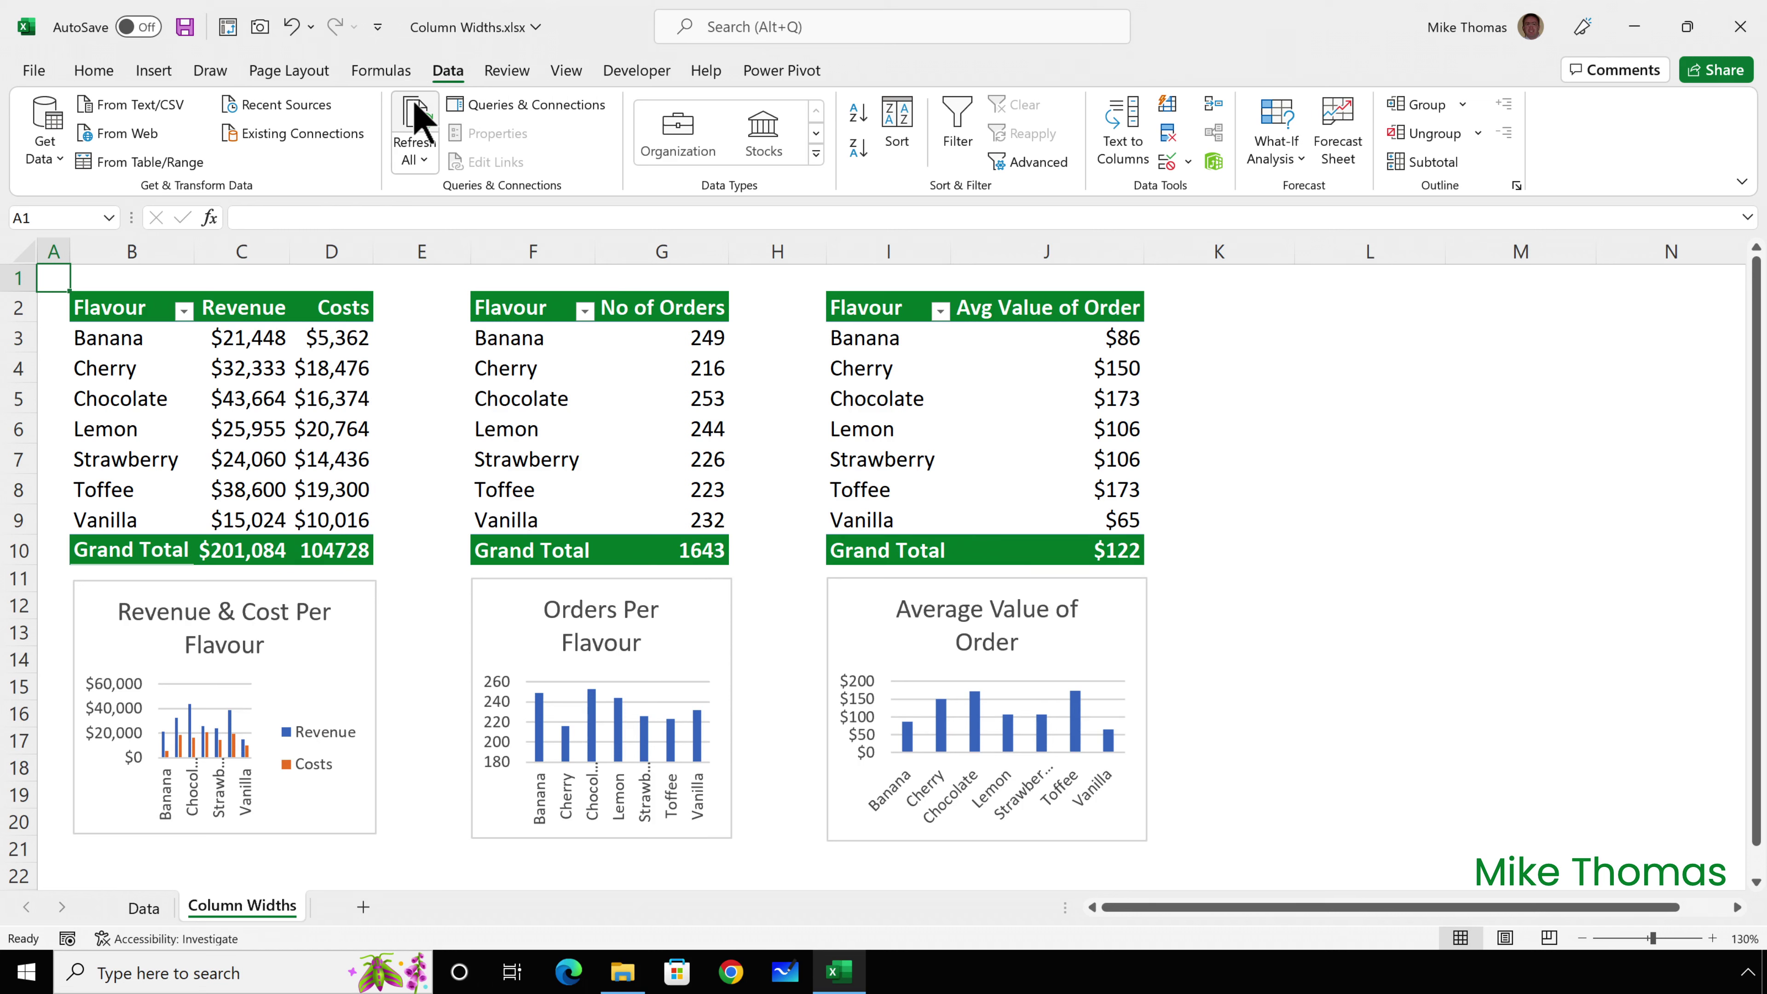
{"action": "left_click", "coordinate": [290, 28]}
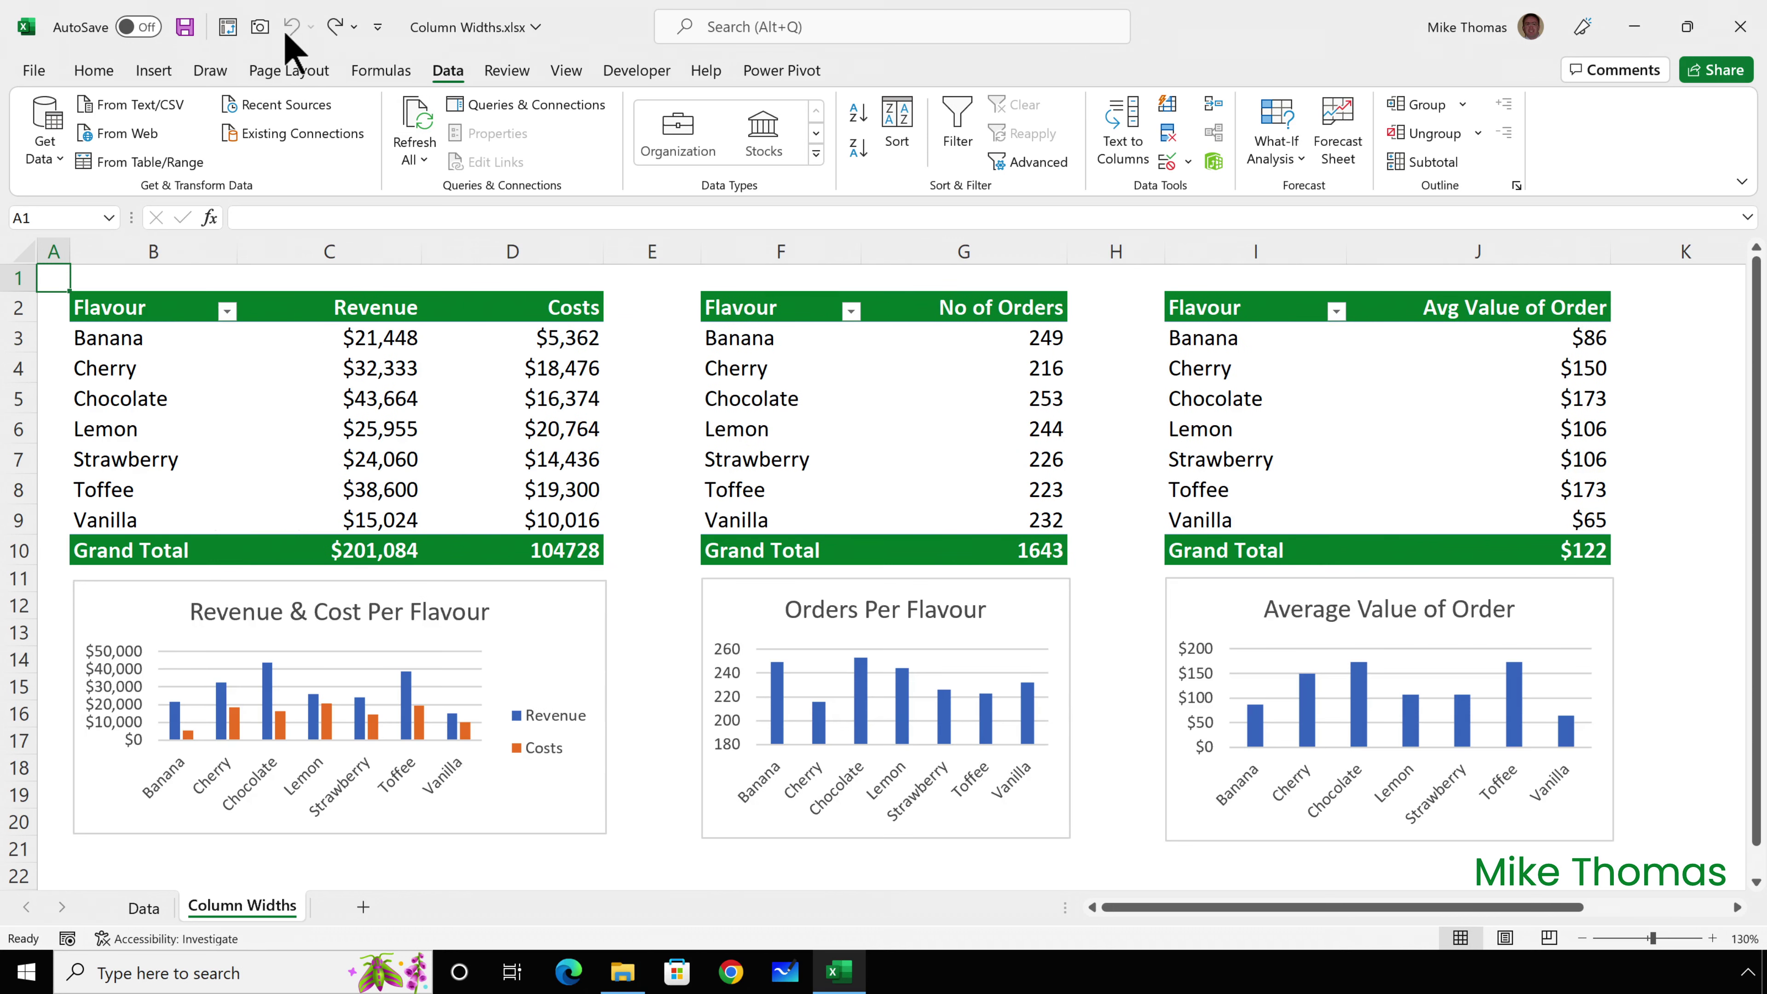
Untick Autofit column widths on update in the Revenue and Costs by Flavour pivot table's options
{"action": "left_click", "coordinate": [179, 302]}
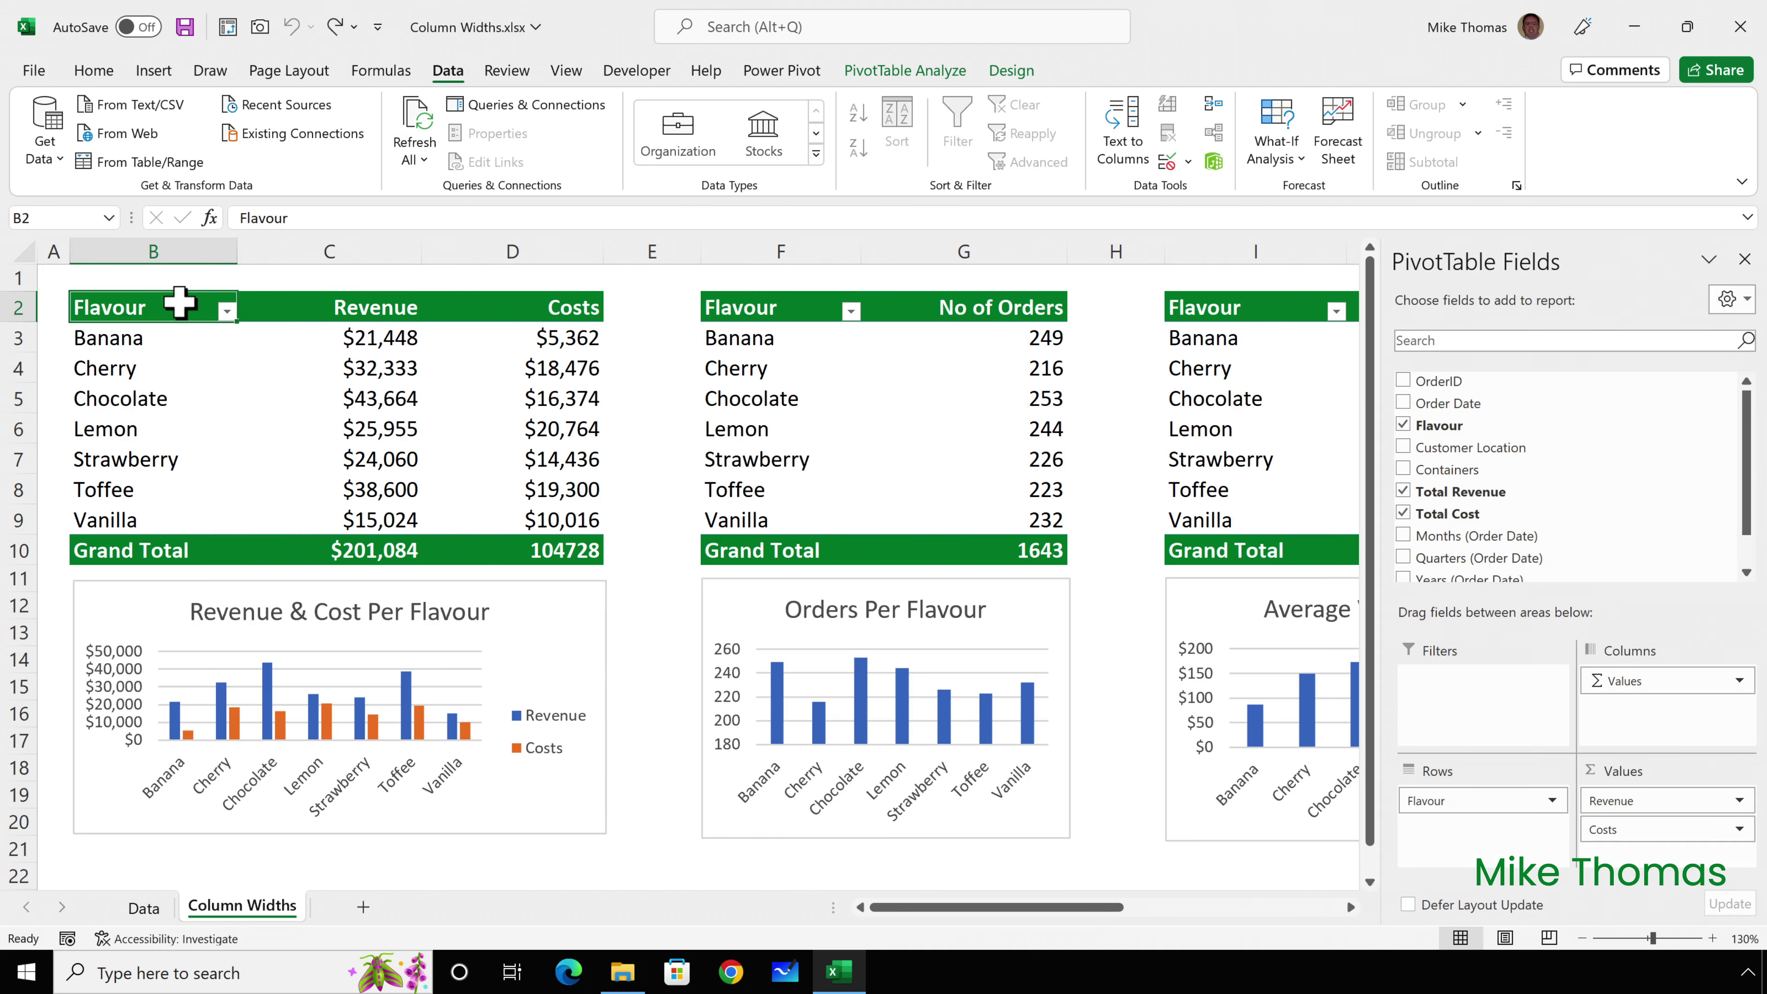
{"action": "left_click", "coordinate": [917, 72]}
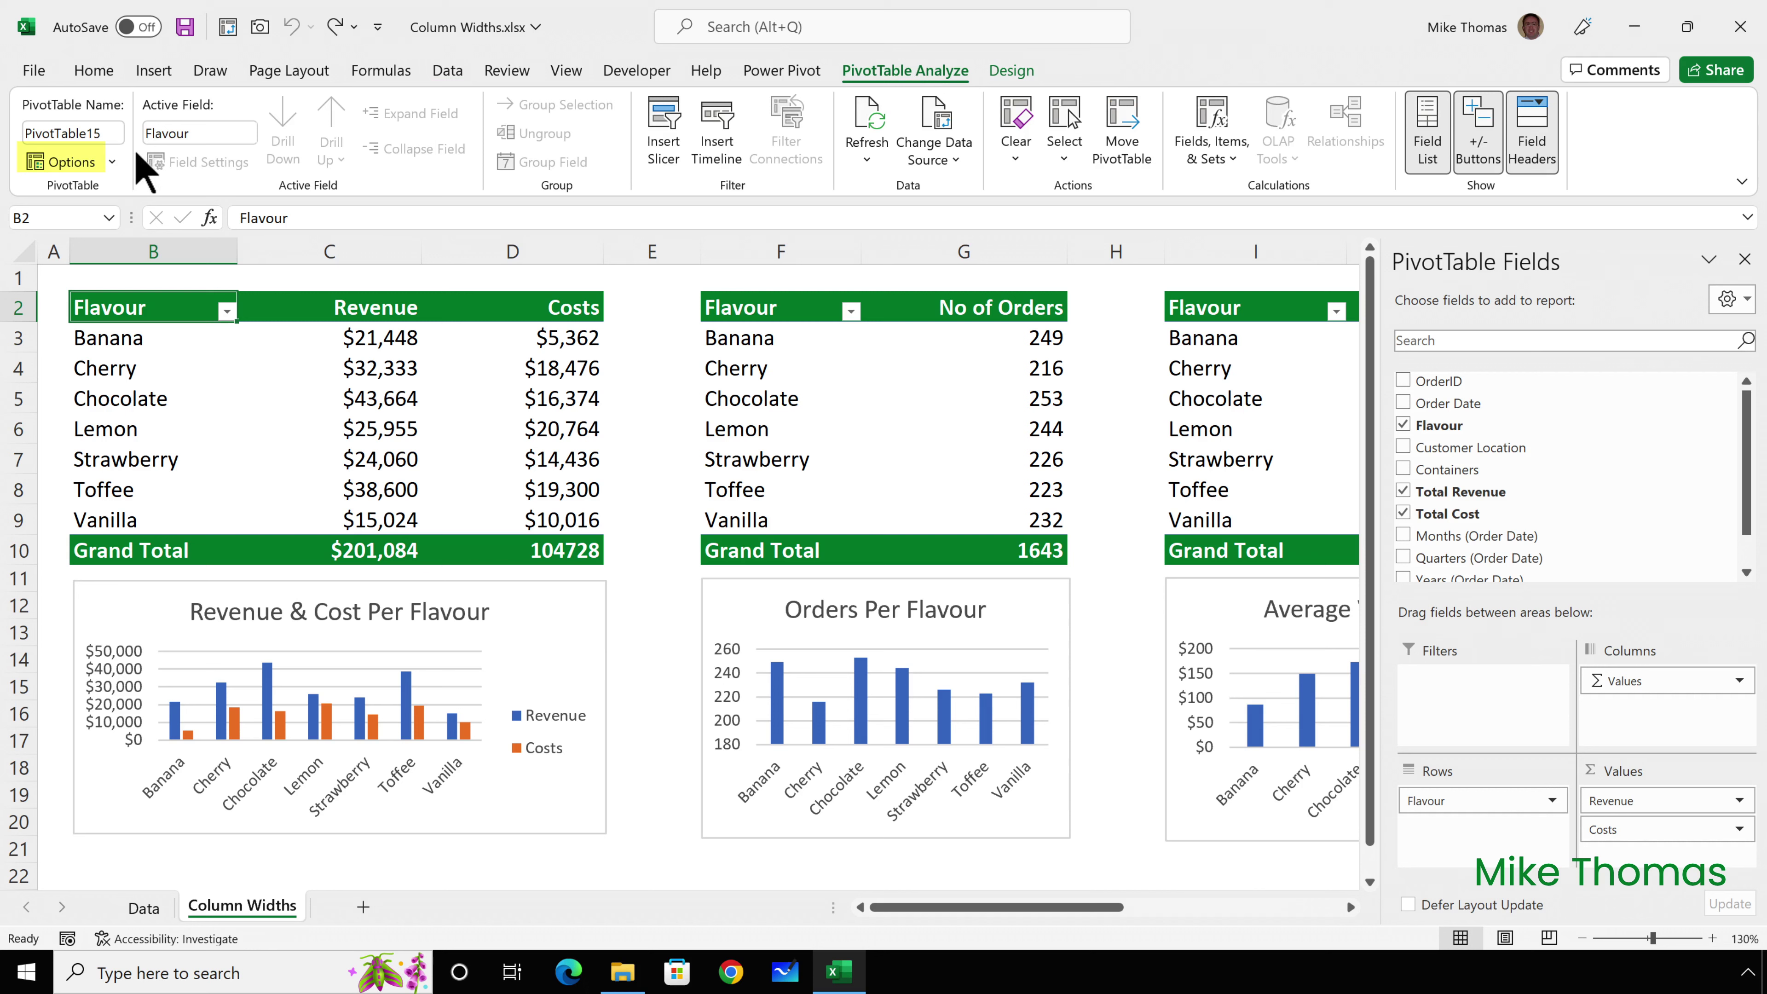
{"action": "left_click", "coordinate": [72, 162]}
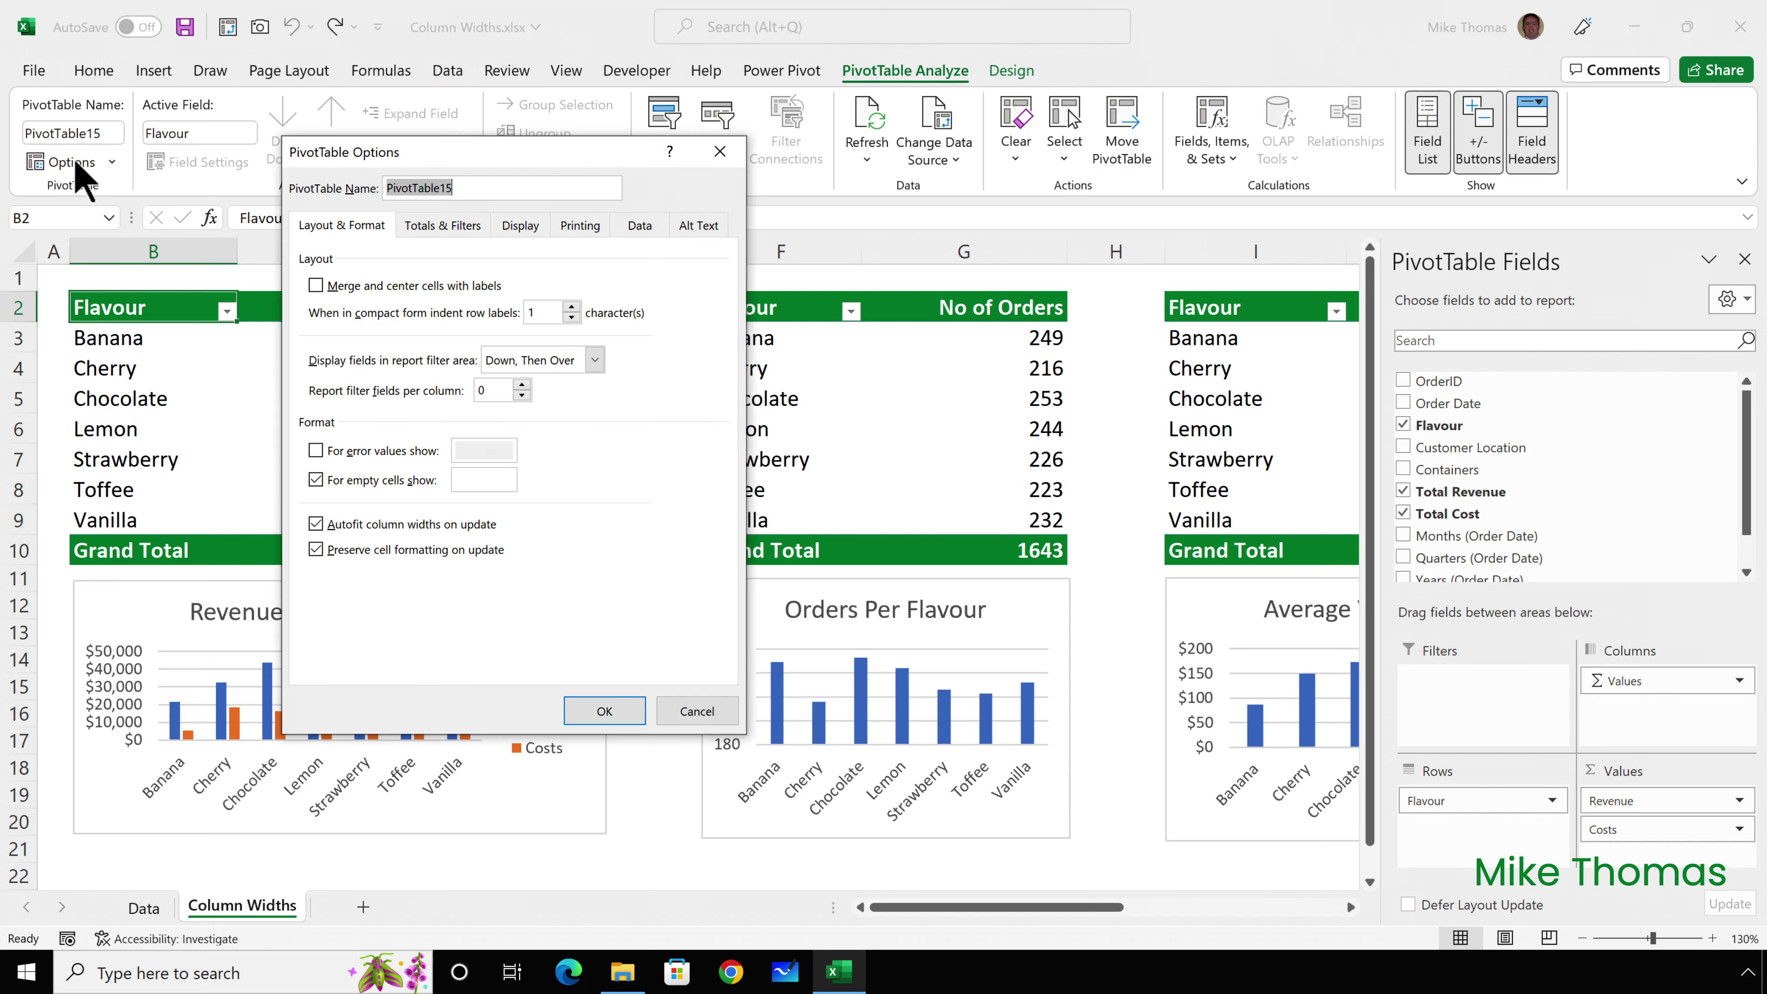
{"action": "left_click", "coordinate": [315, 523]}
{"action": "left_click", "coordinate": [603, 711]}
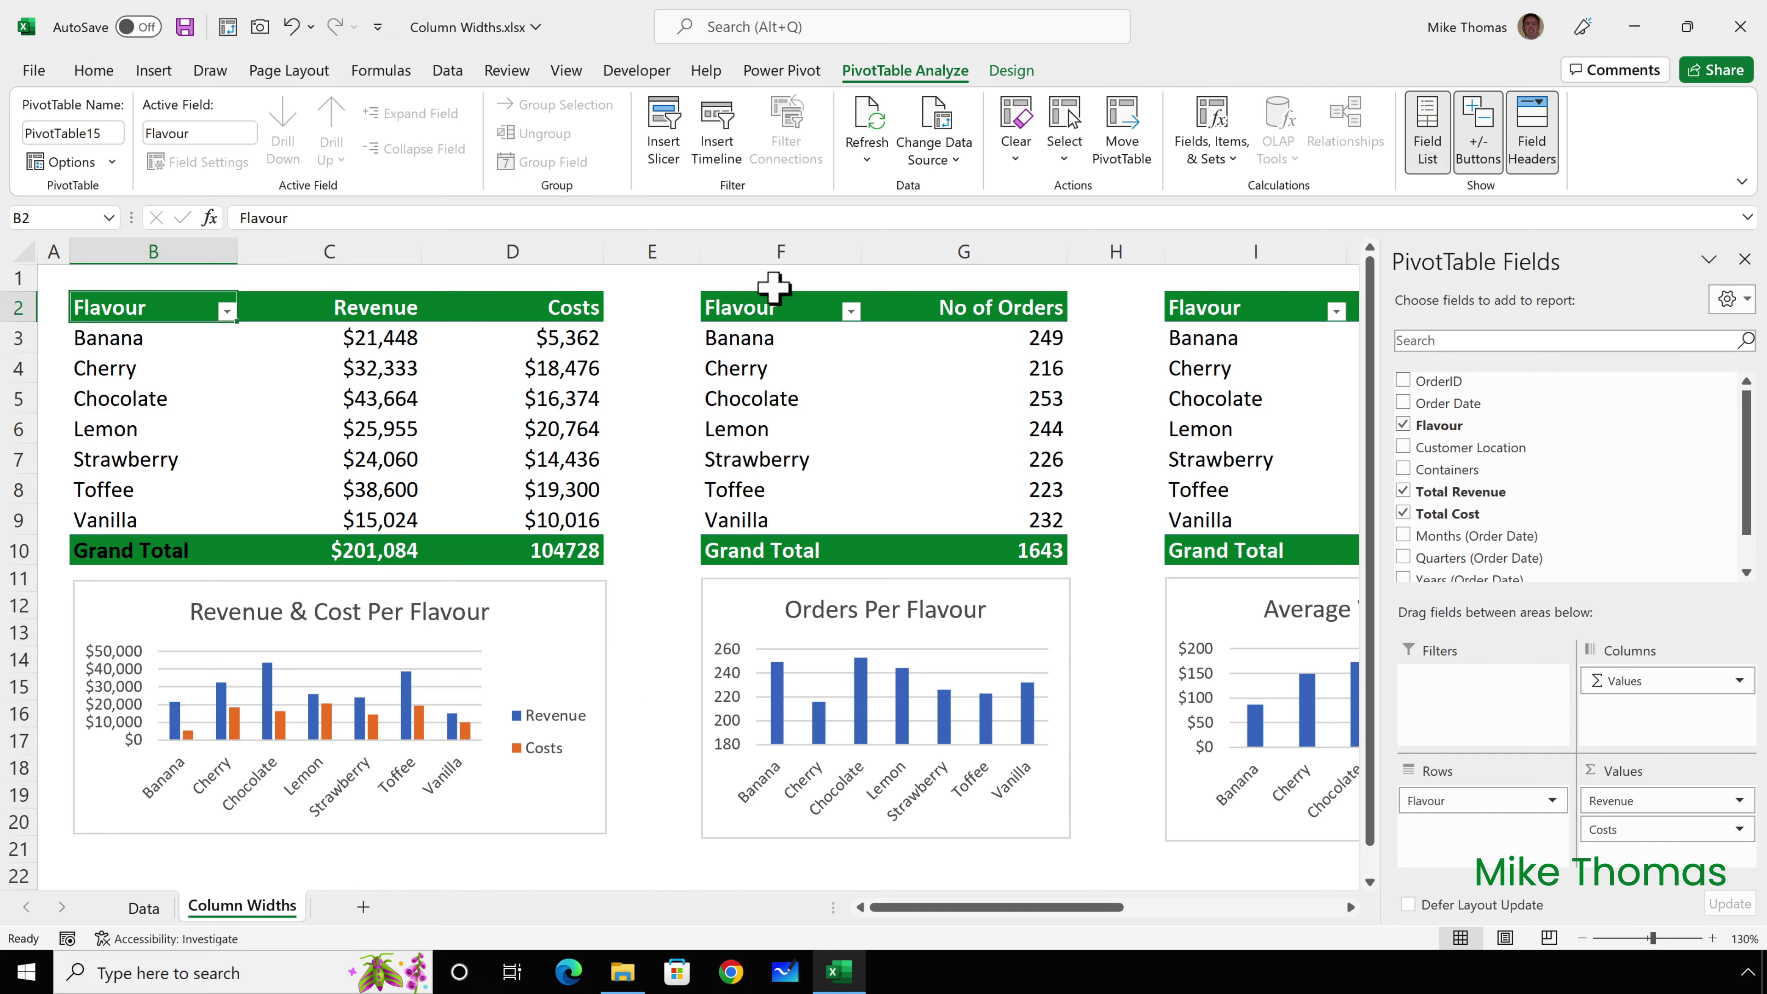
{"action": "left_click", "coordinate": [777, 307]}
Deselect the pivot table by selecting a cell outside it
{"action": "left_click", "coordinate": [50, 275]}
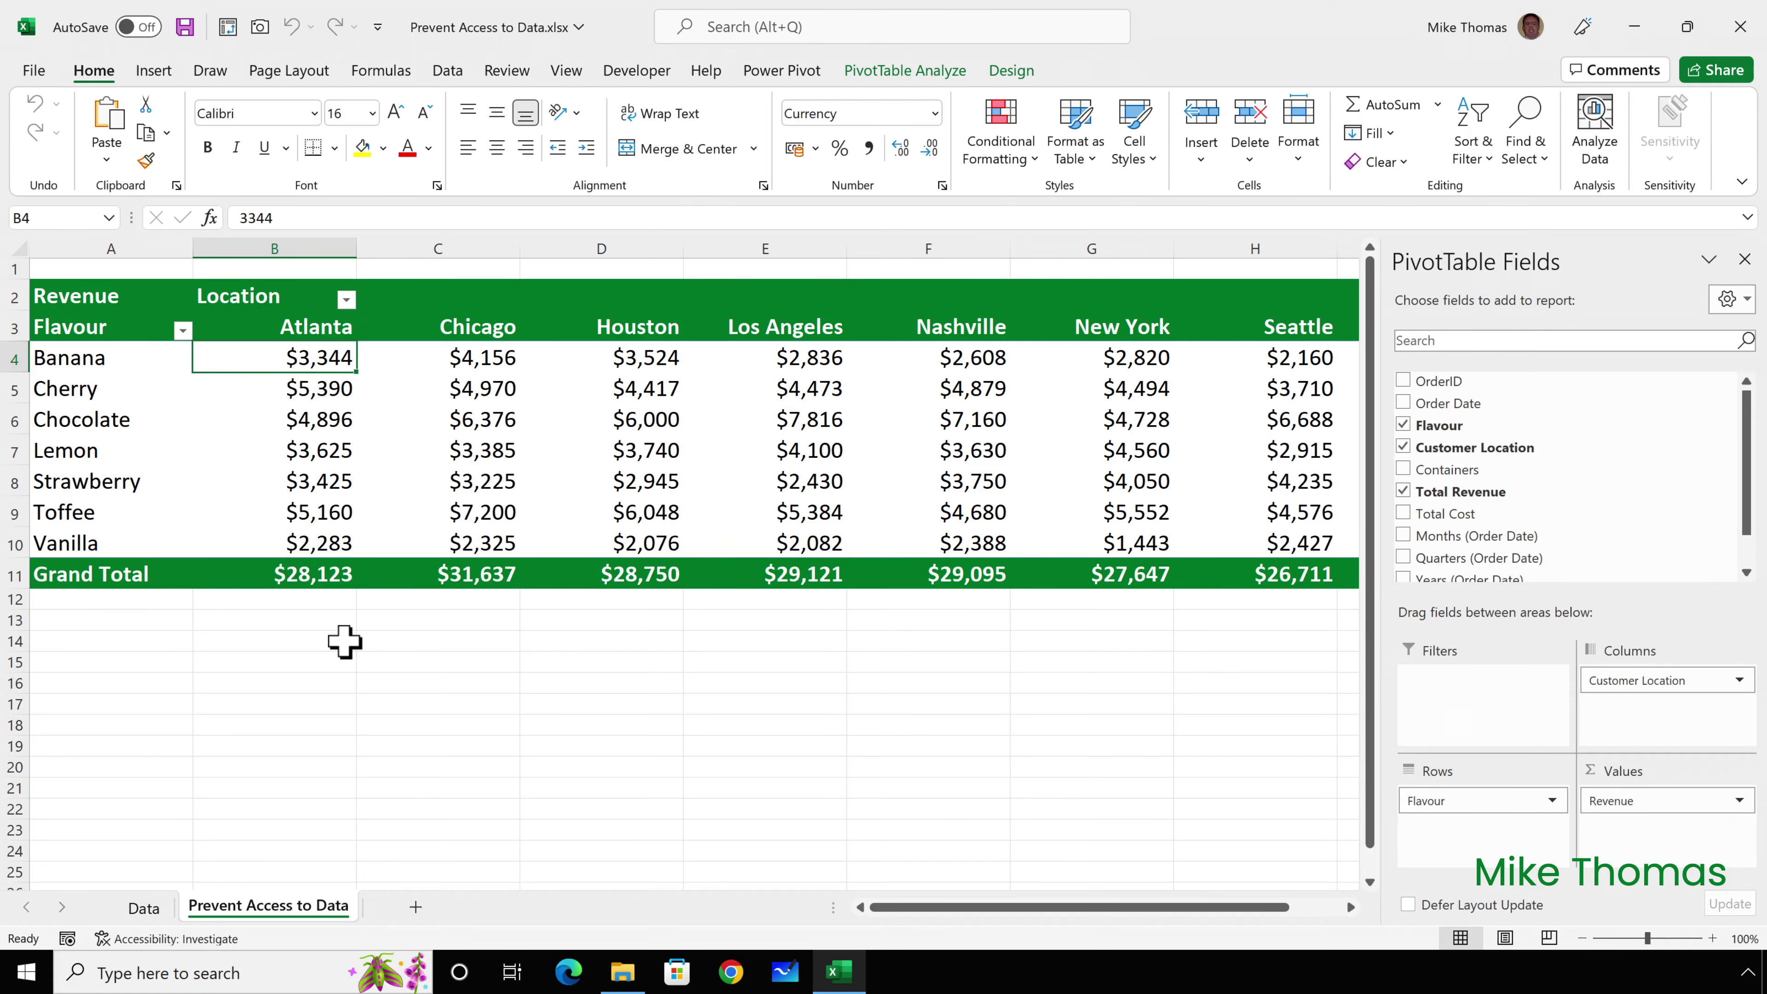
Delete the Data sheet, then drill into Atlanta's $3,344 Banana revenue to list its orders
{"action": "right_click", "coordinate": [143, 907]}
{"action": "left_click", "coordinate": [188, 619]}
{"action": "left_click", "coordinate": [840, 659]}
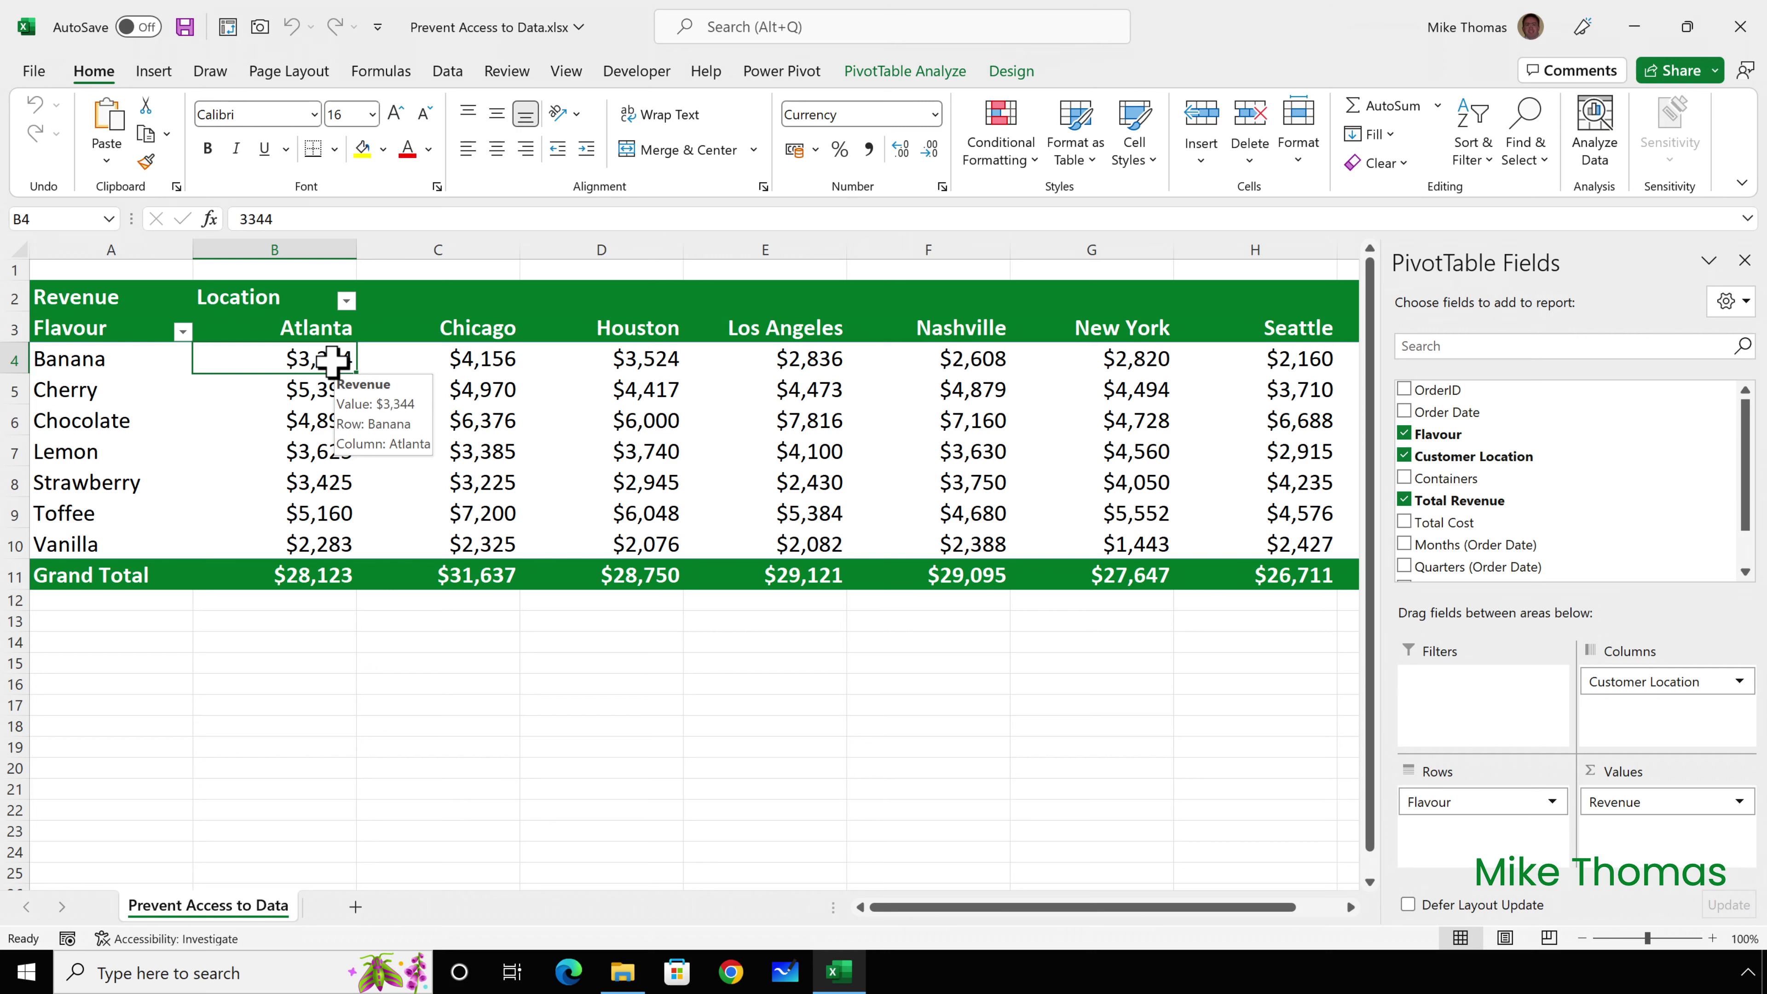
{"action": "double_click", "coordinate": [332, 361]}
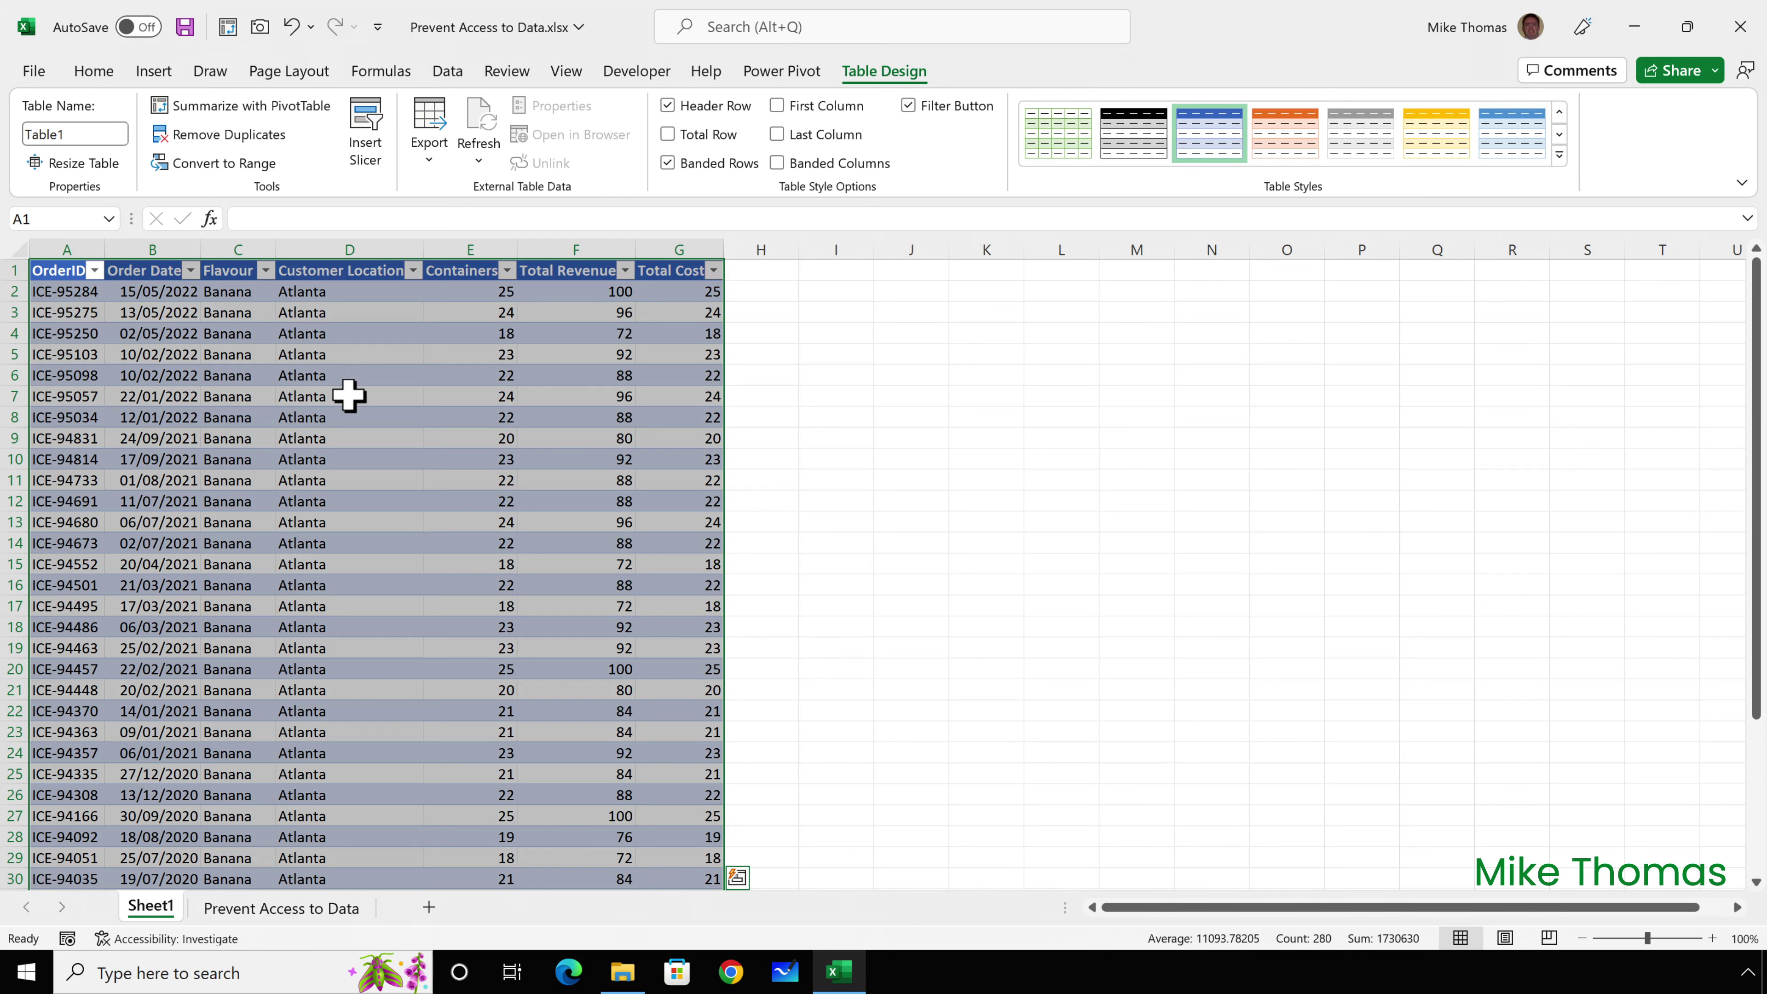
Return to the Prevent Access to Data revenue pivot table sheet
{"action": "left_click", "coordinate": [281, 907]}
{"action": "left_click", "coordinate": [1290, 575]}
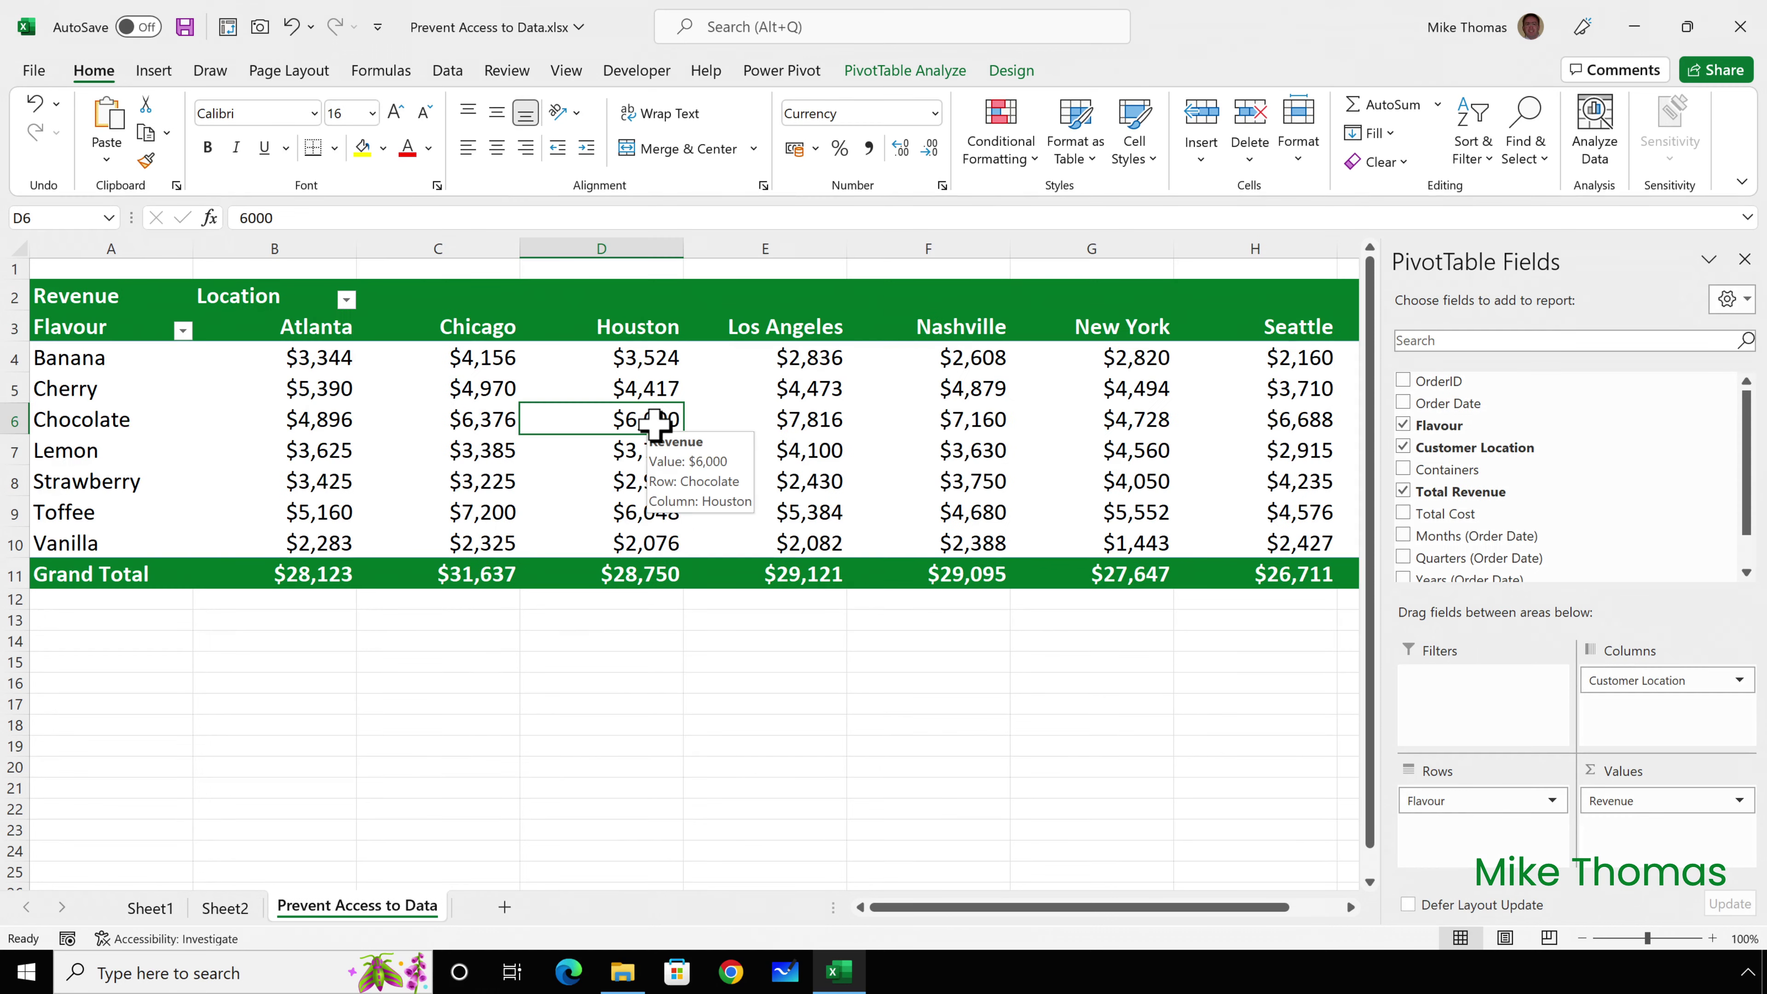
Disable Enable show details in the pivot's Data options, then test on Los Angeles Chocolate revenue
{"action": "left_click", "coordinate": [650, 419]}
{"action": "left_click", "coordinate": [904, 72]}
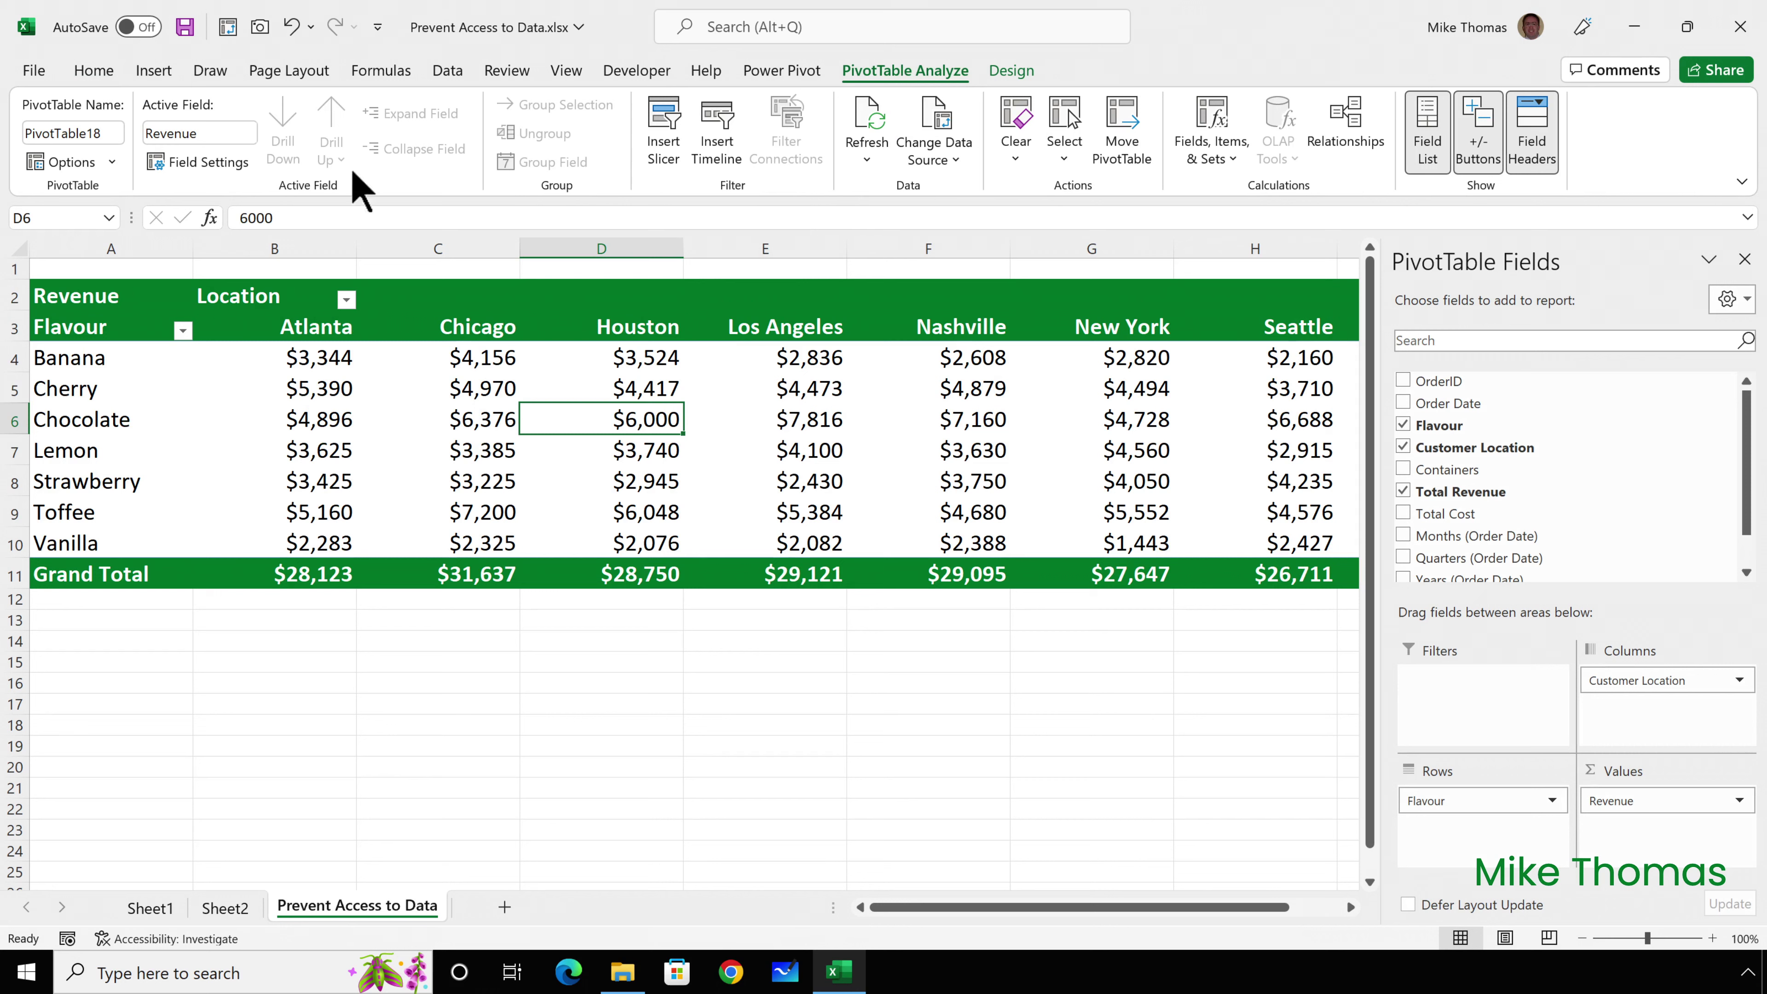
{"action": "left_click", "coordinate": [66, 163]}
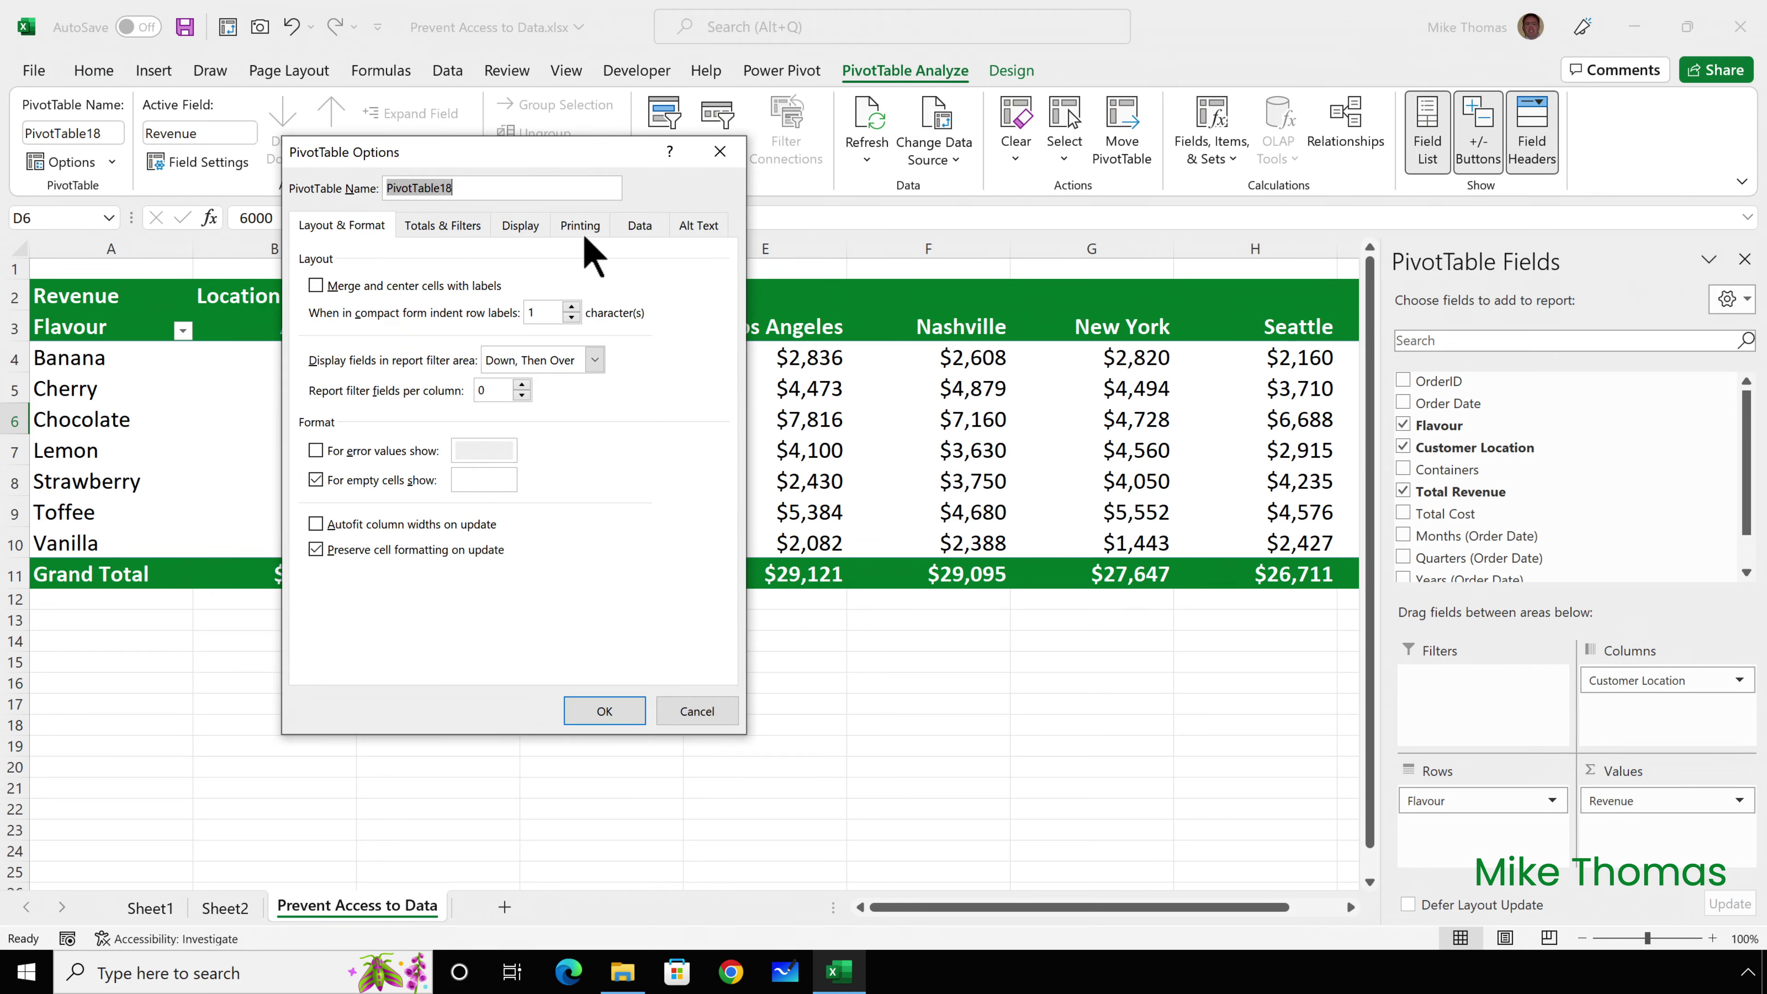
{"action": "left_click", "coordinate": [638, 227]}
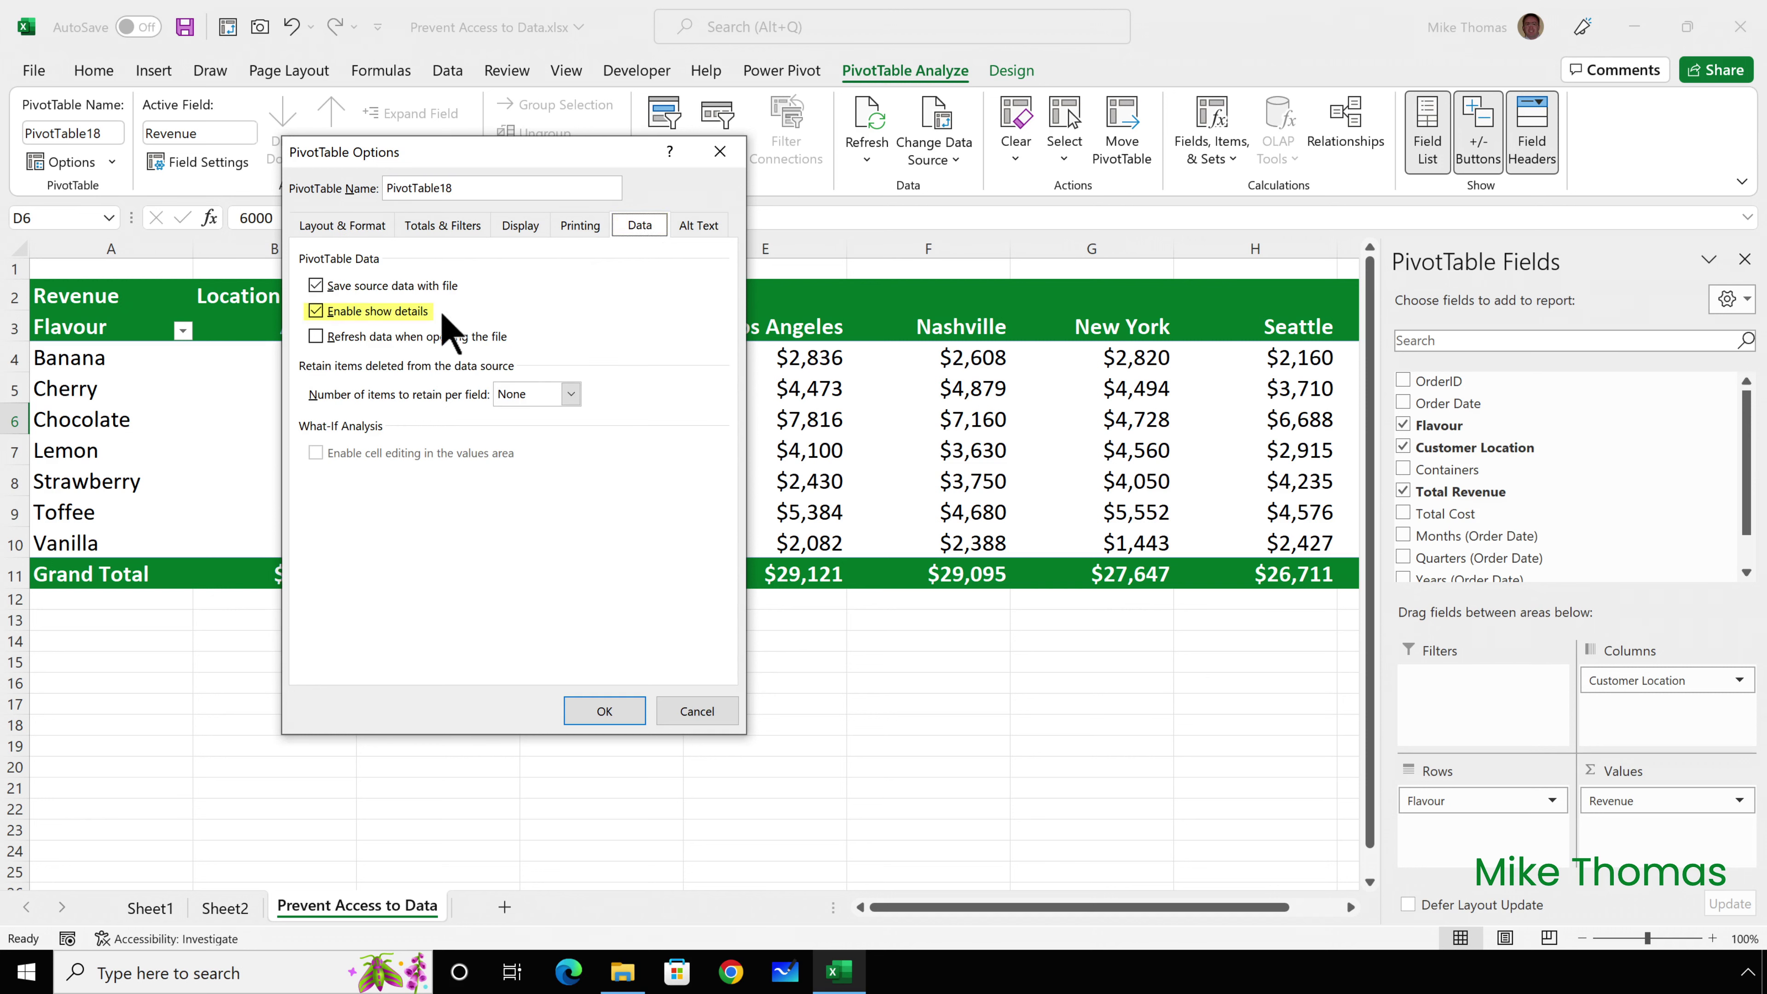
{"action": "left_click", "coordinate": [363, 313]}
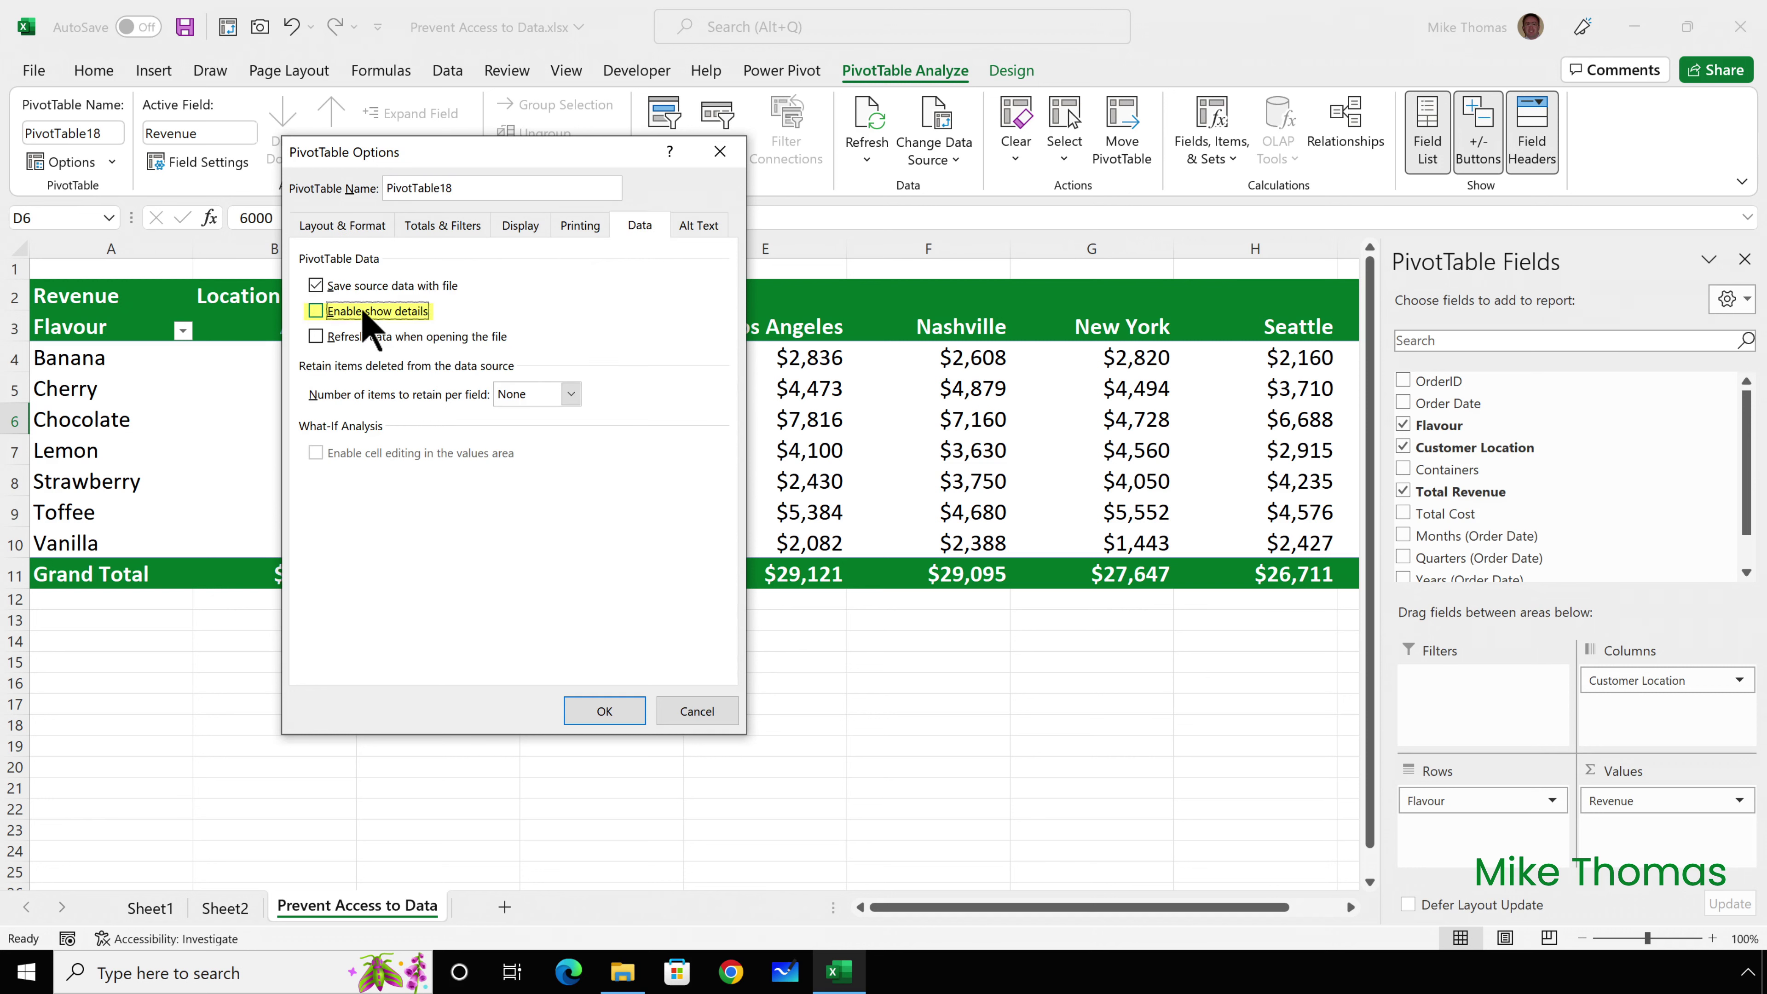
{"action": "left_click", "coordinate": [621, 709]}
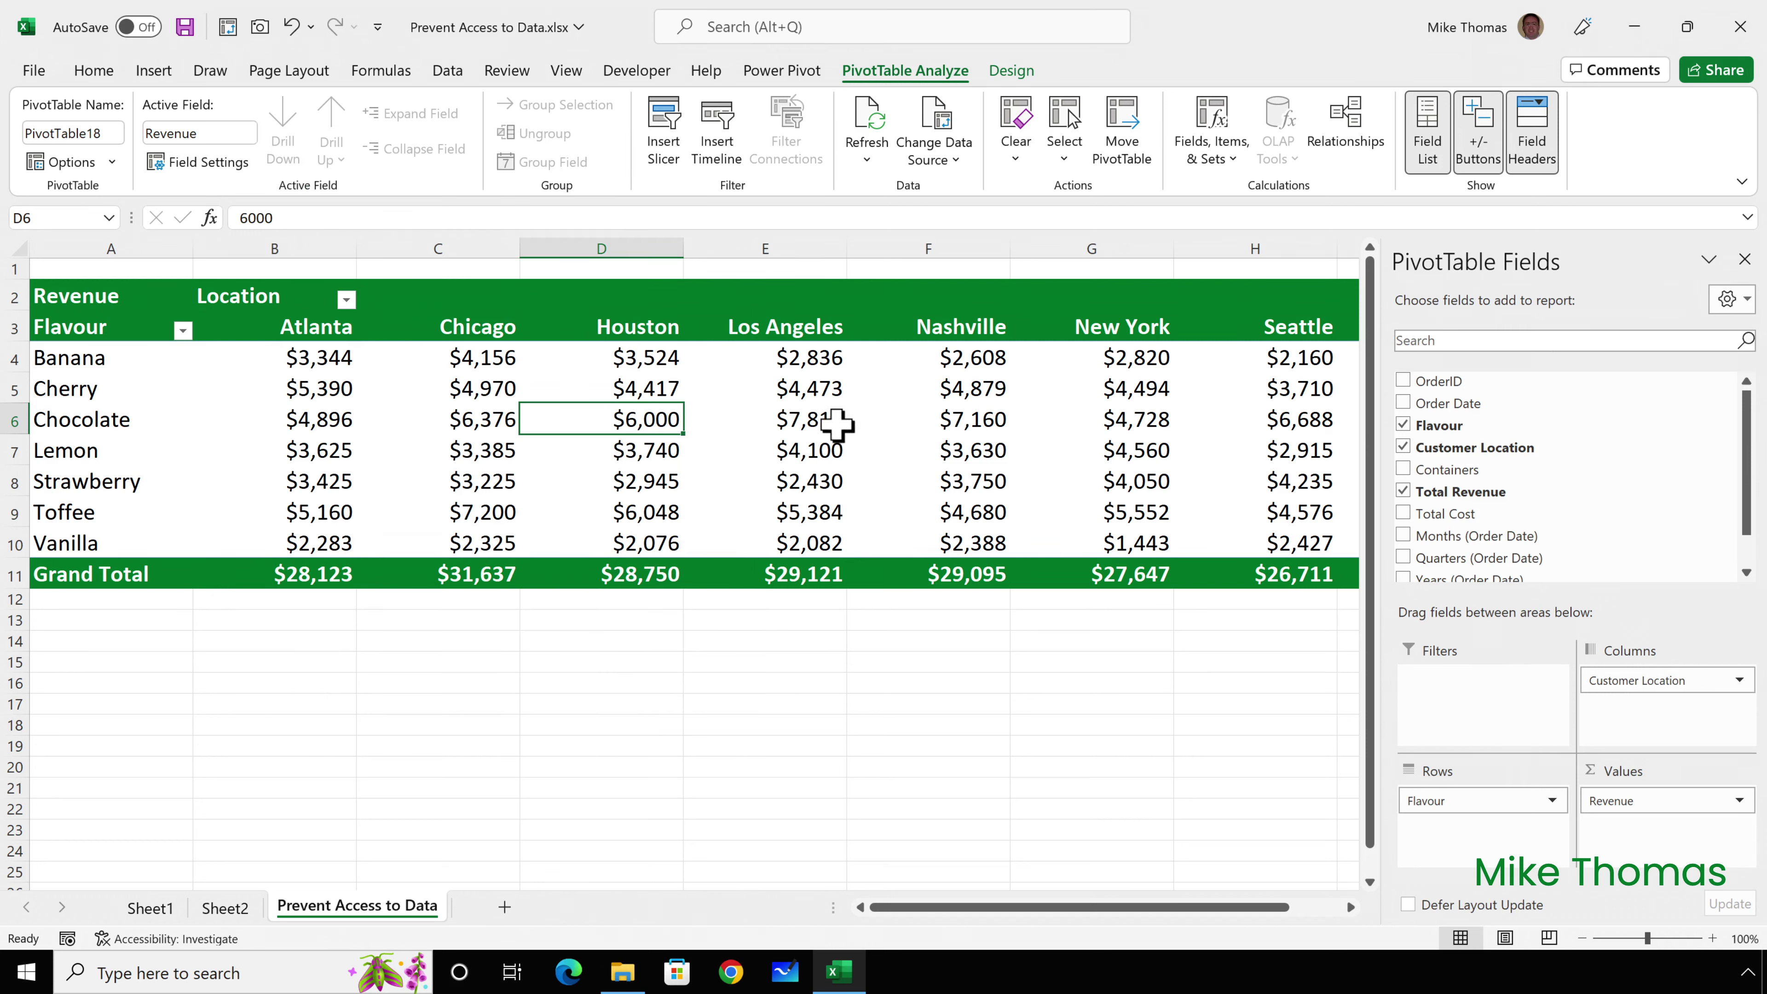
{"action": "double_click", "coordinate": [837, 422]}
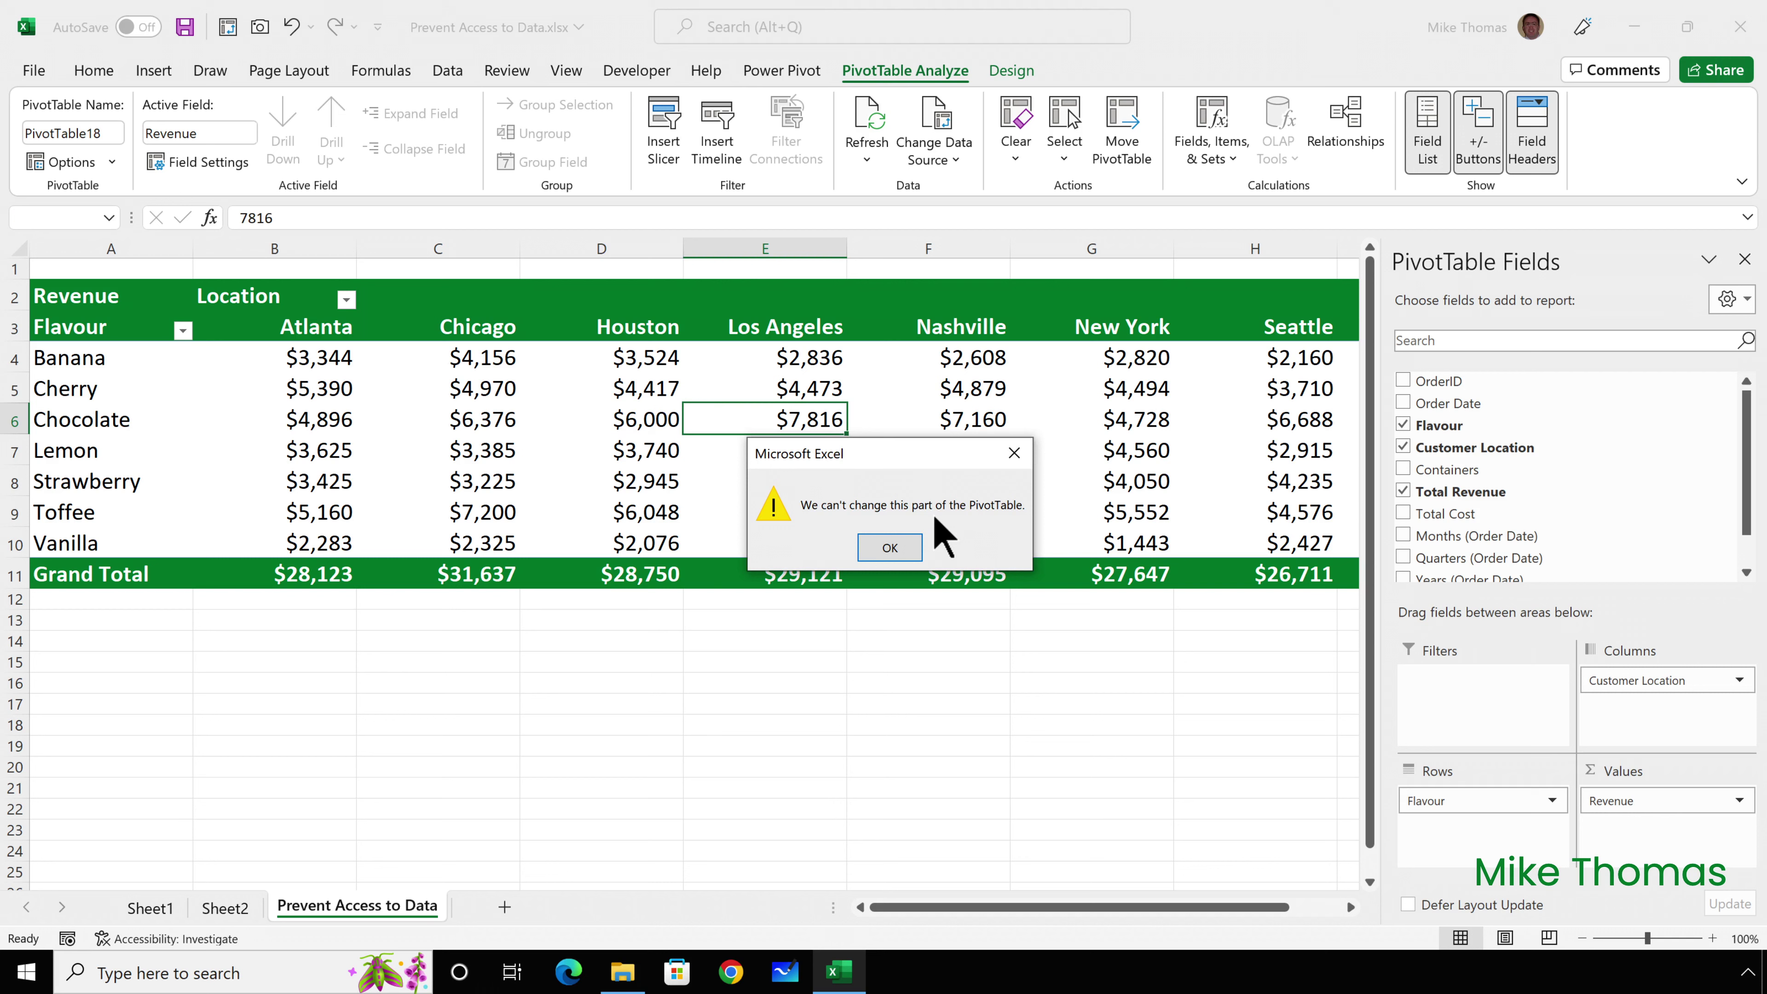
Dismiss the warning that the pivot table cannot be changed
{"action": "left_click", "coordinate": [911, 547]}
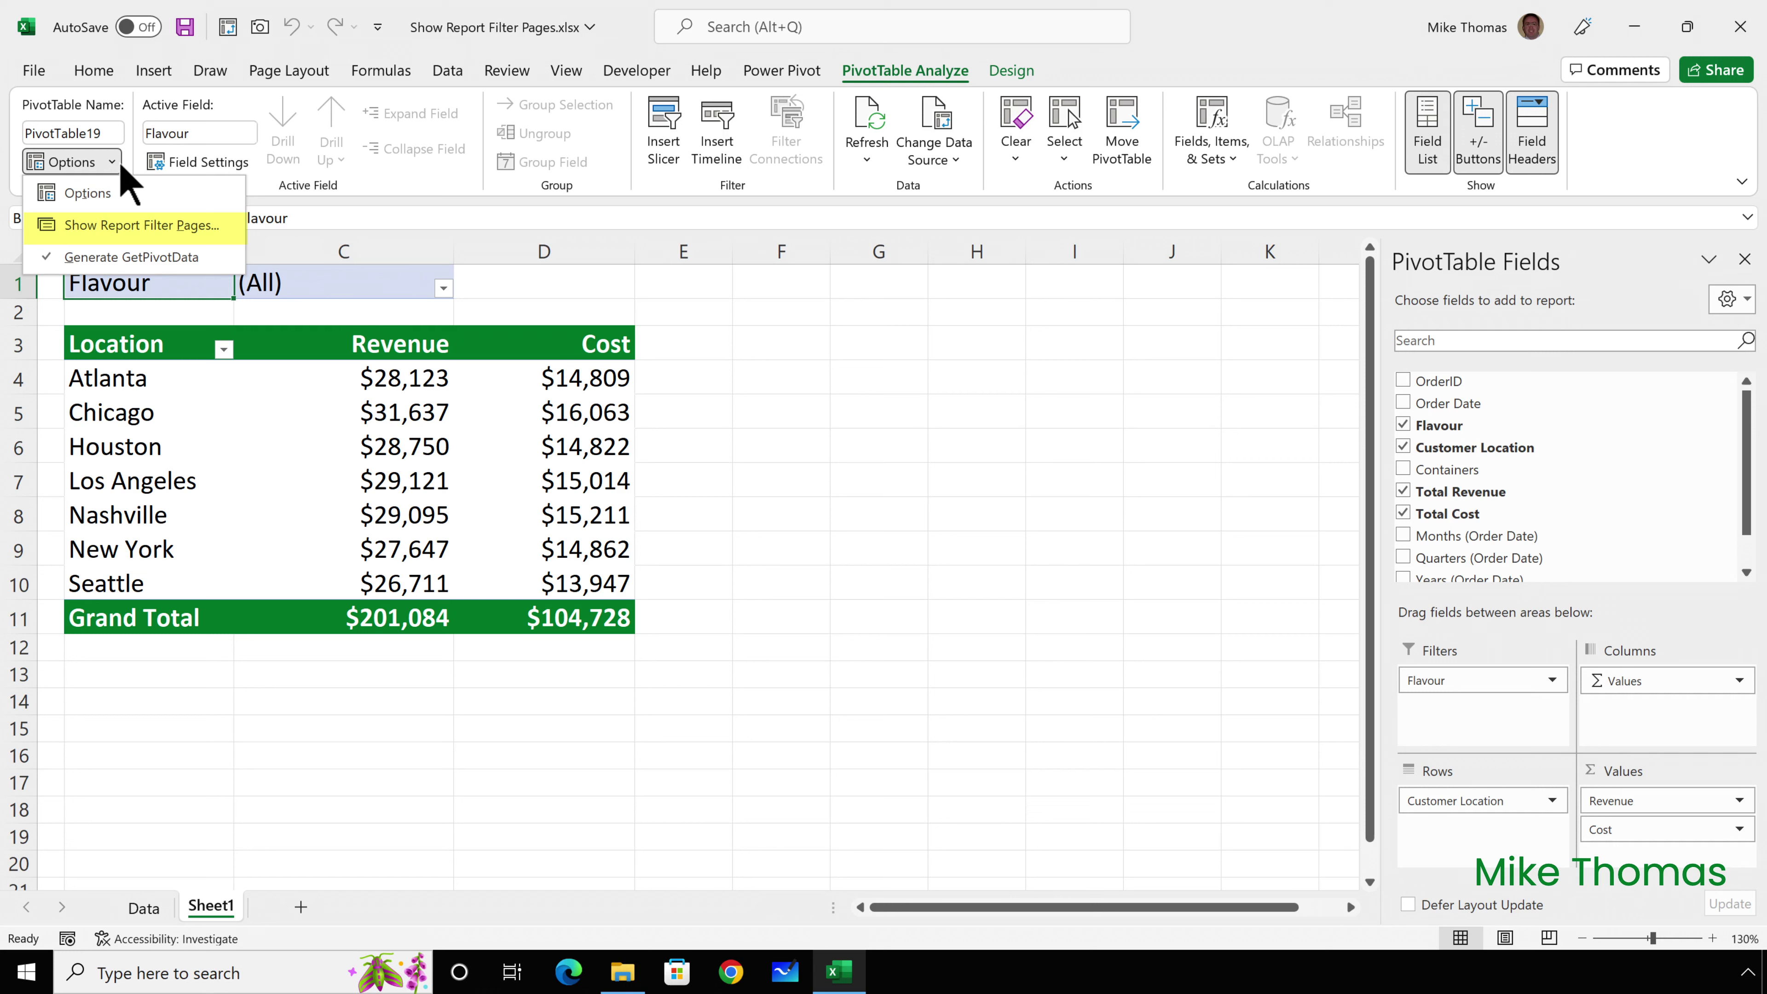
{"action": "left_click", "coordinate": [178, 344]}
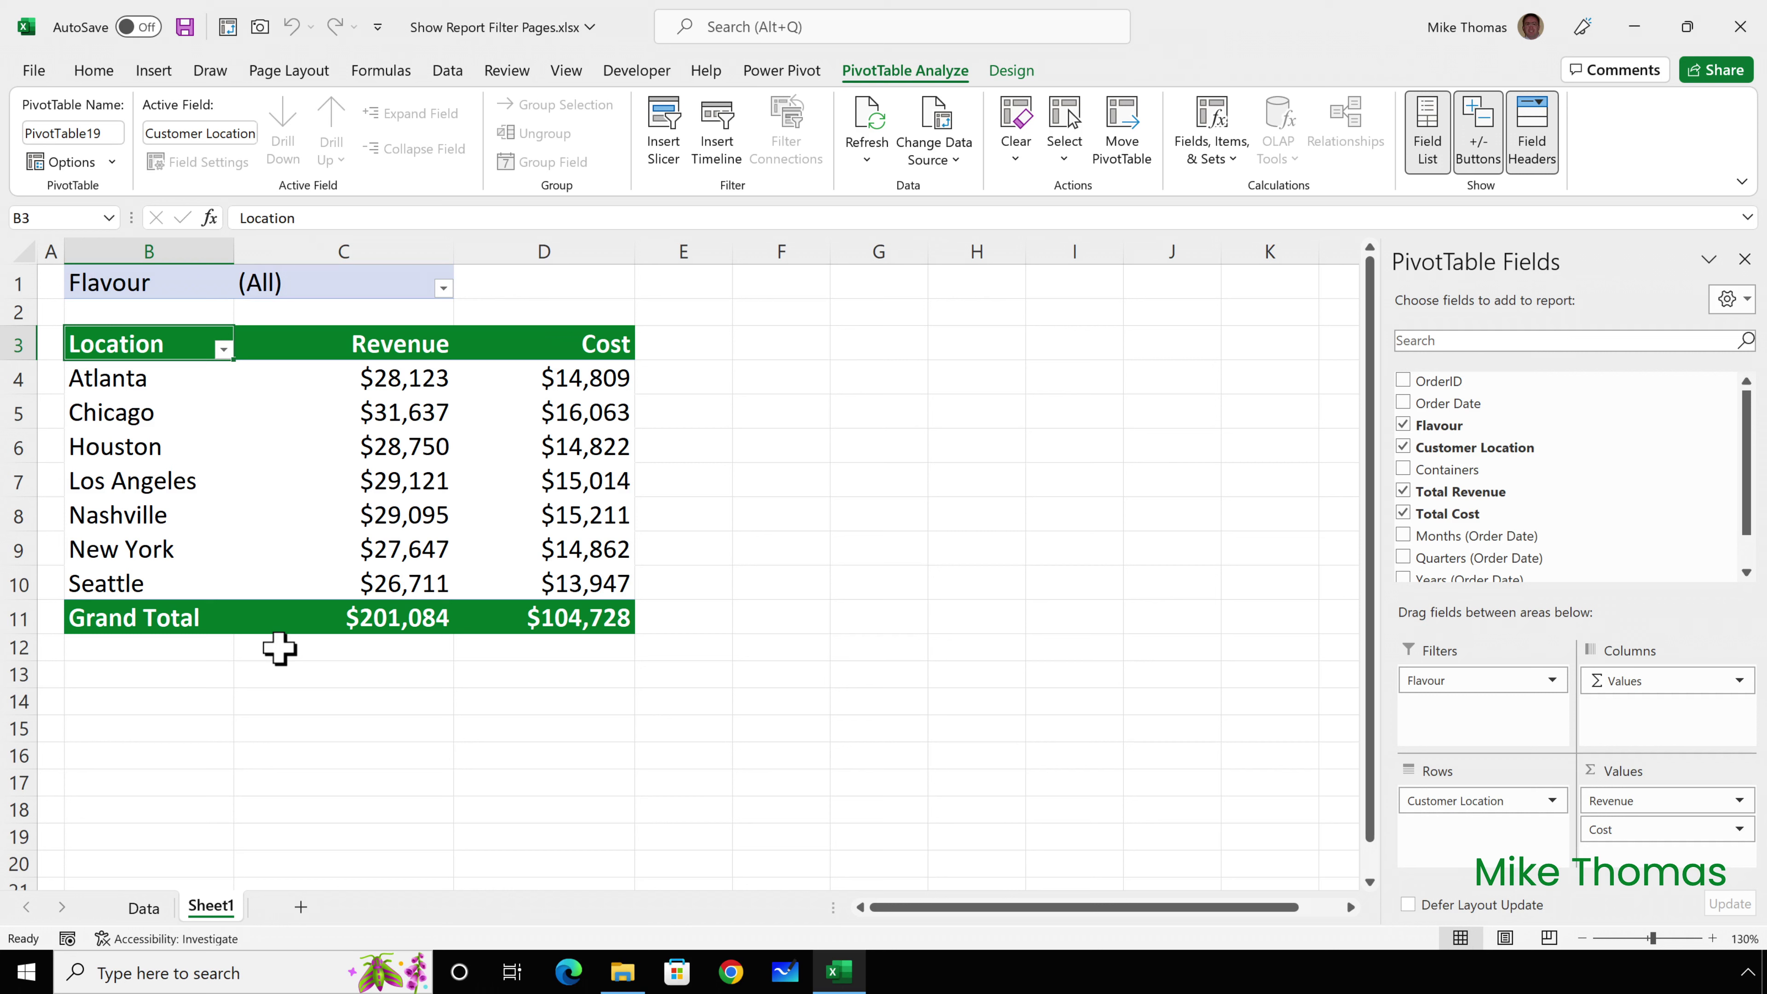
{"action": "left_click", "coordinate": [443, 288]}
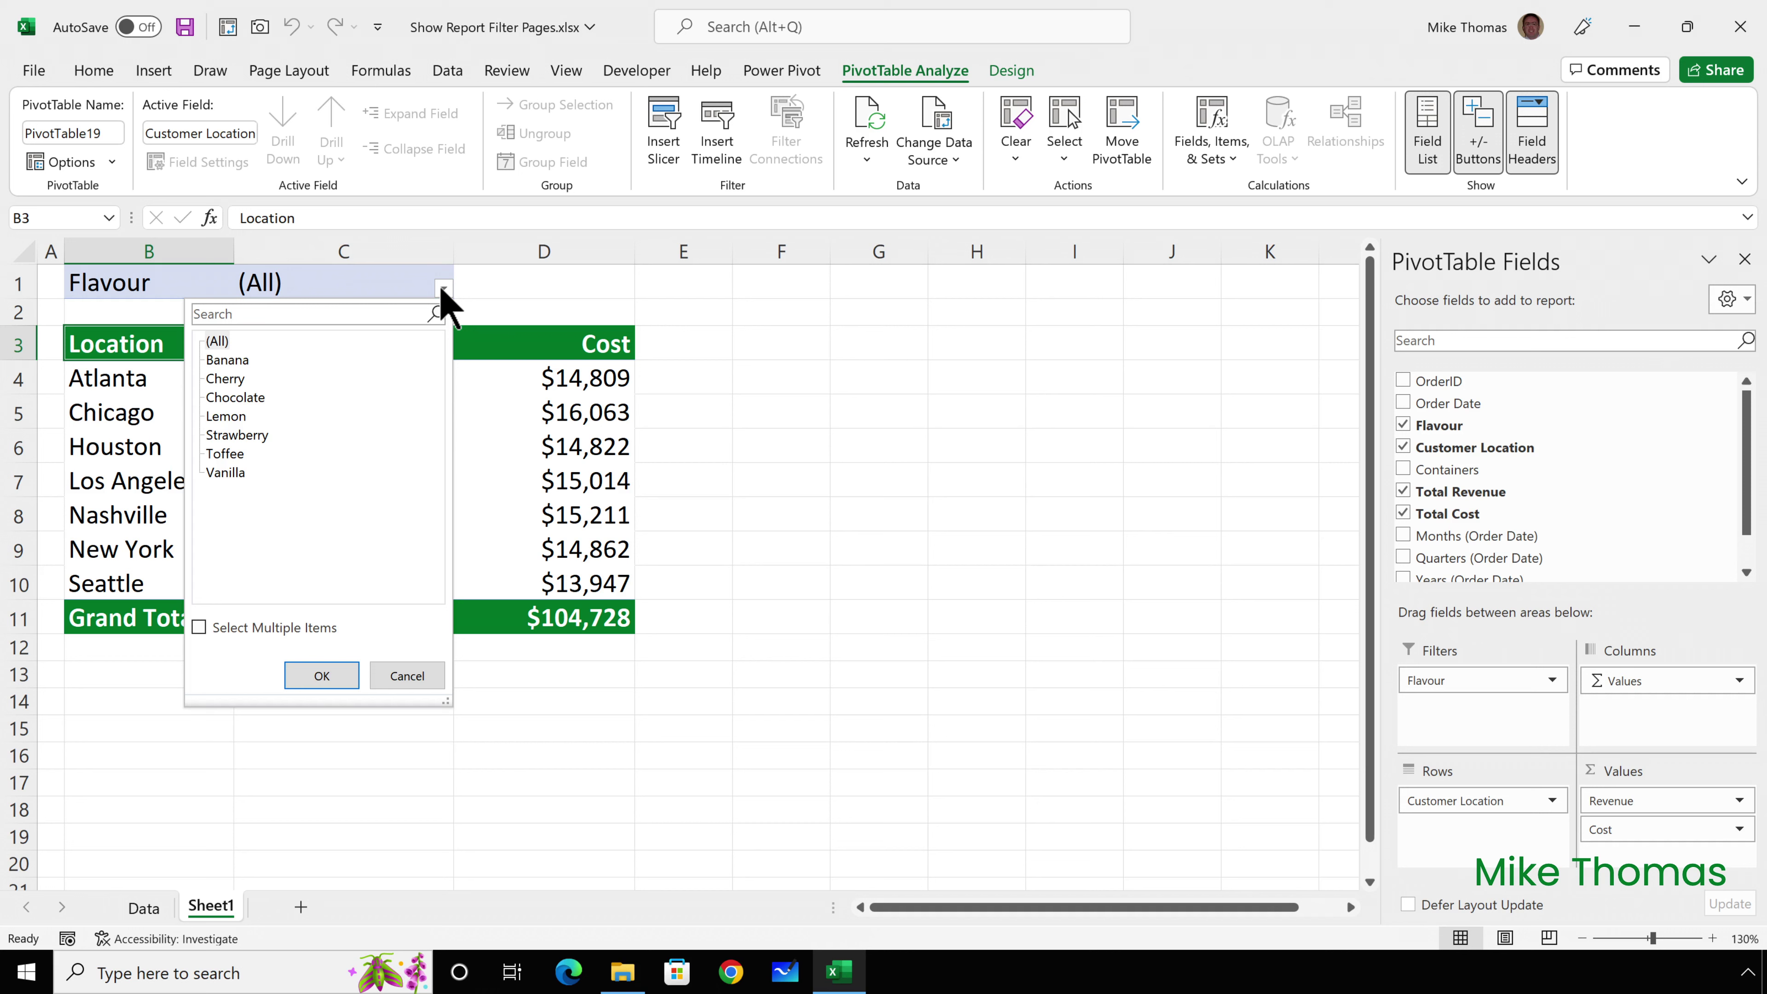
{"action": "left_click", "coordinate": [441, 287]}
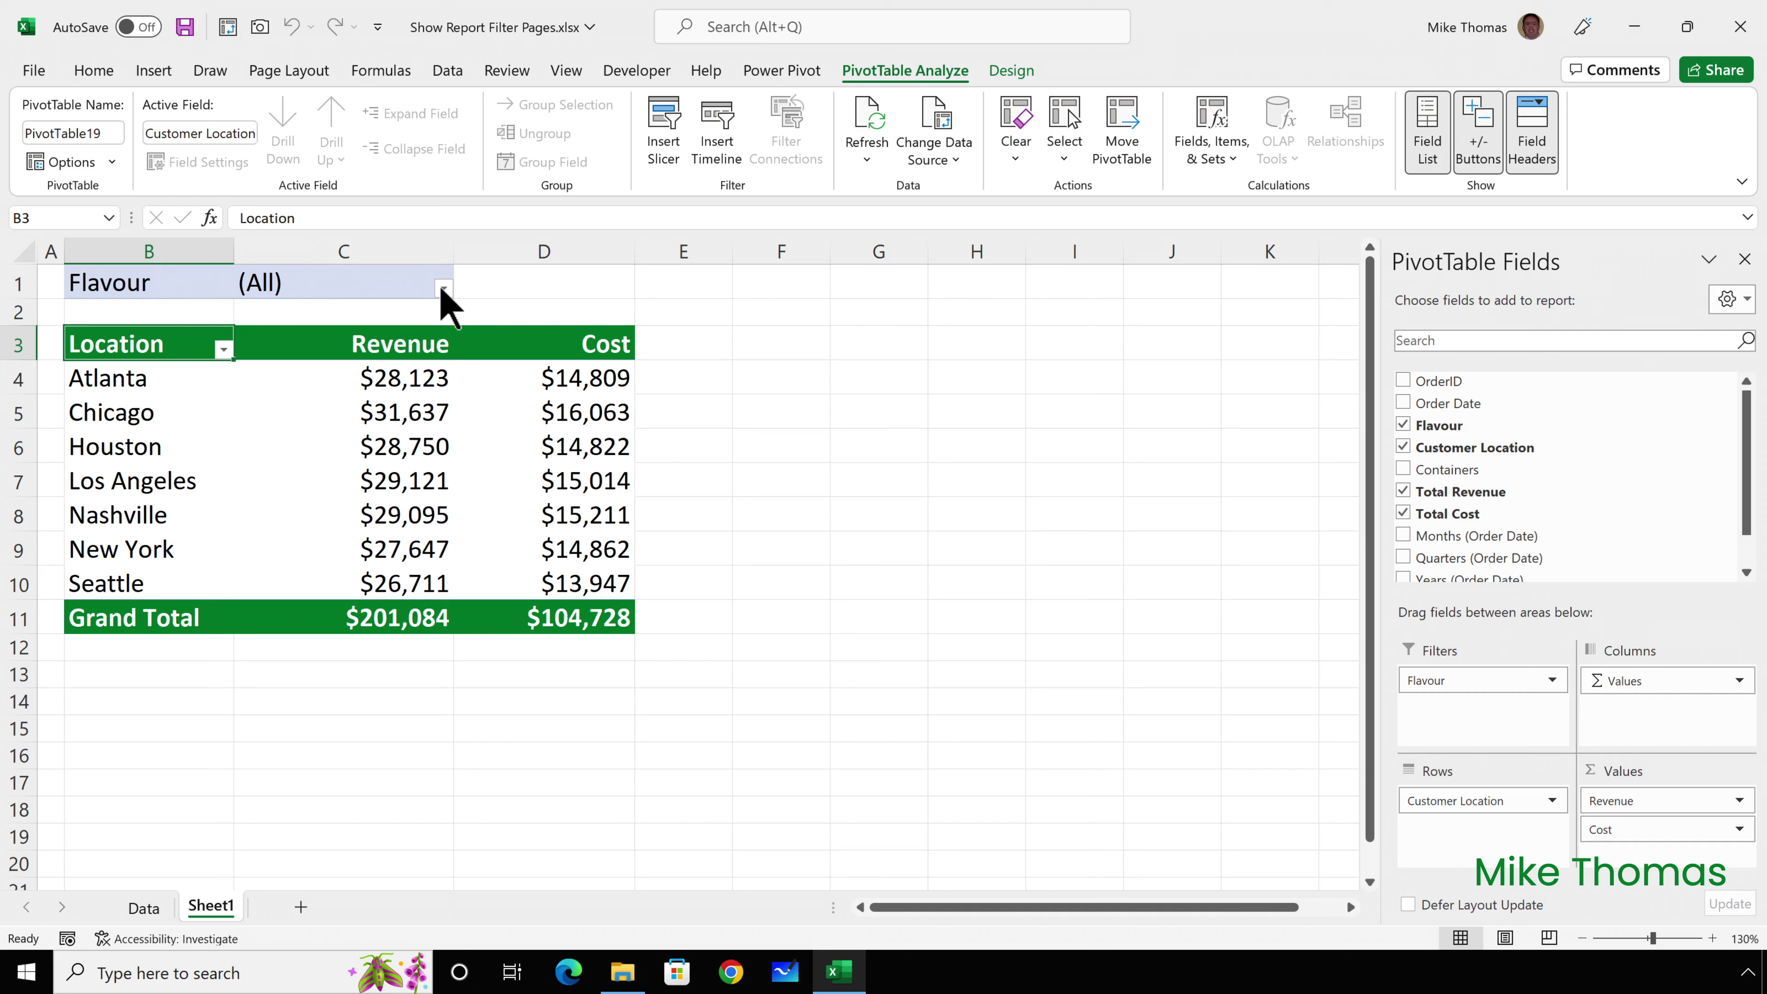
{"action": "left_click", "coordinate": [111, 162]}
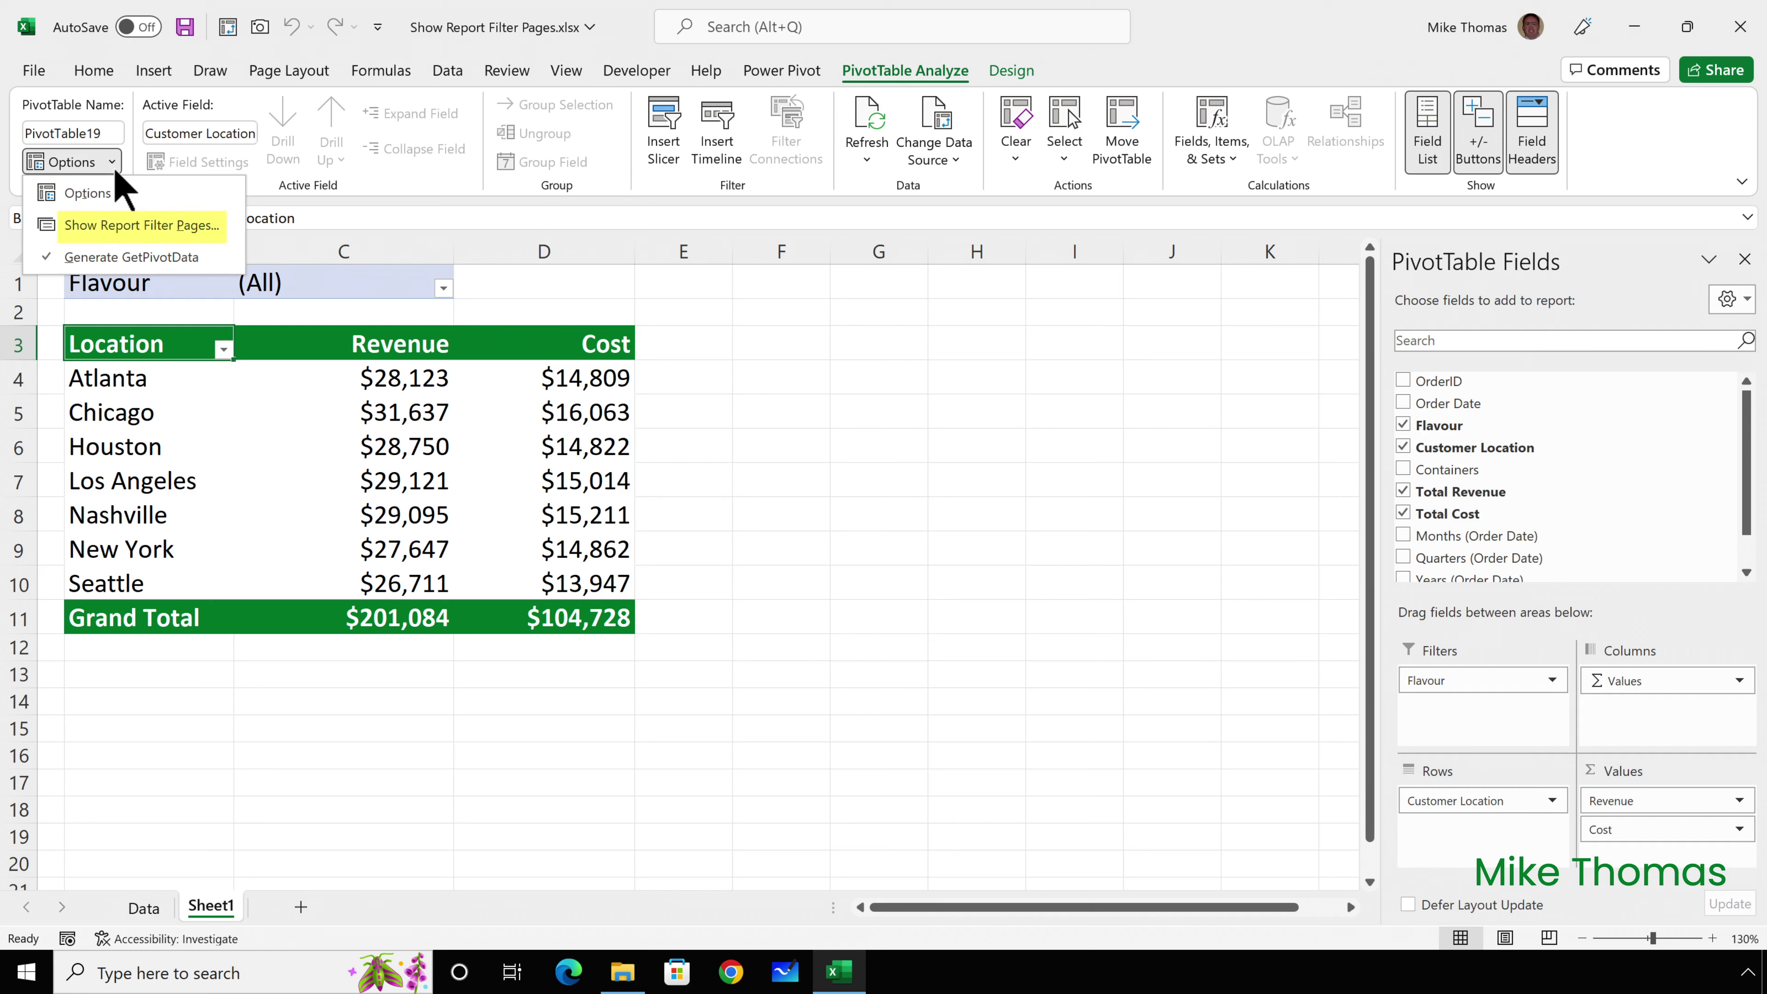
Create report filter pages by Flavour and review the Cherry, Chocolate, Lemon and Strawberry sheets
{"action": "left_click", "coordinate": [129, 228]}
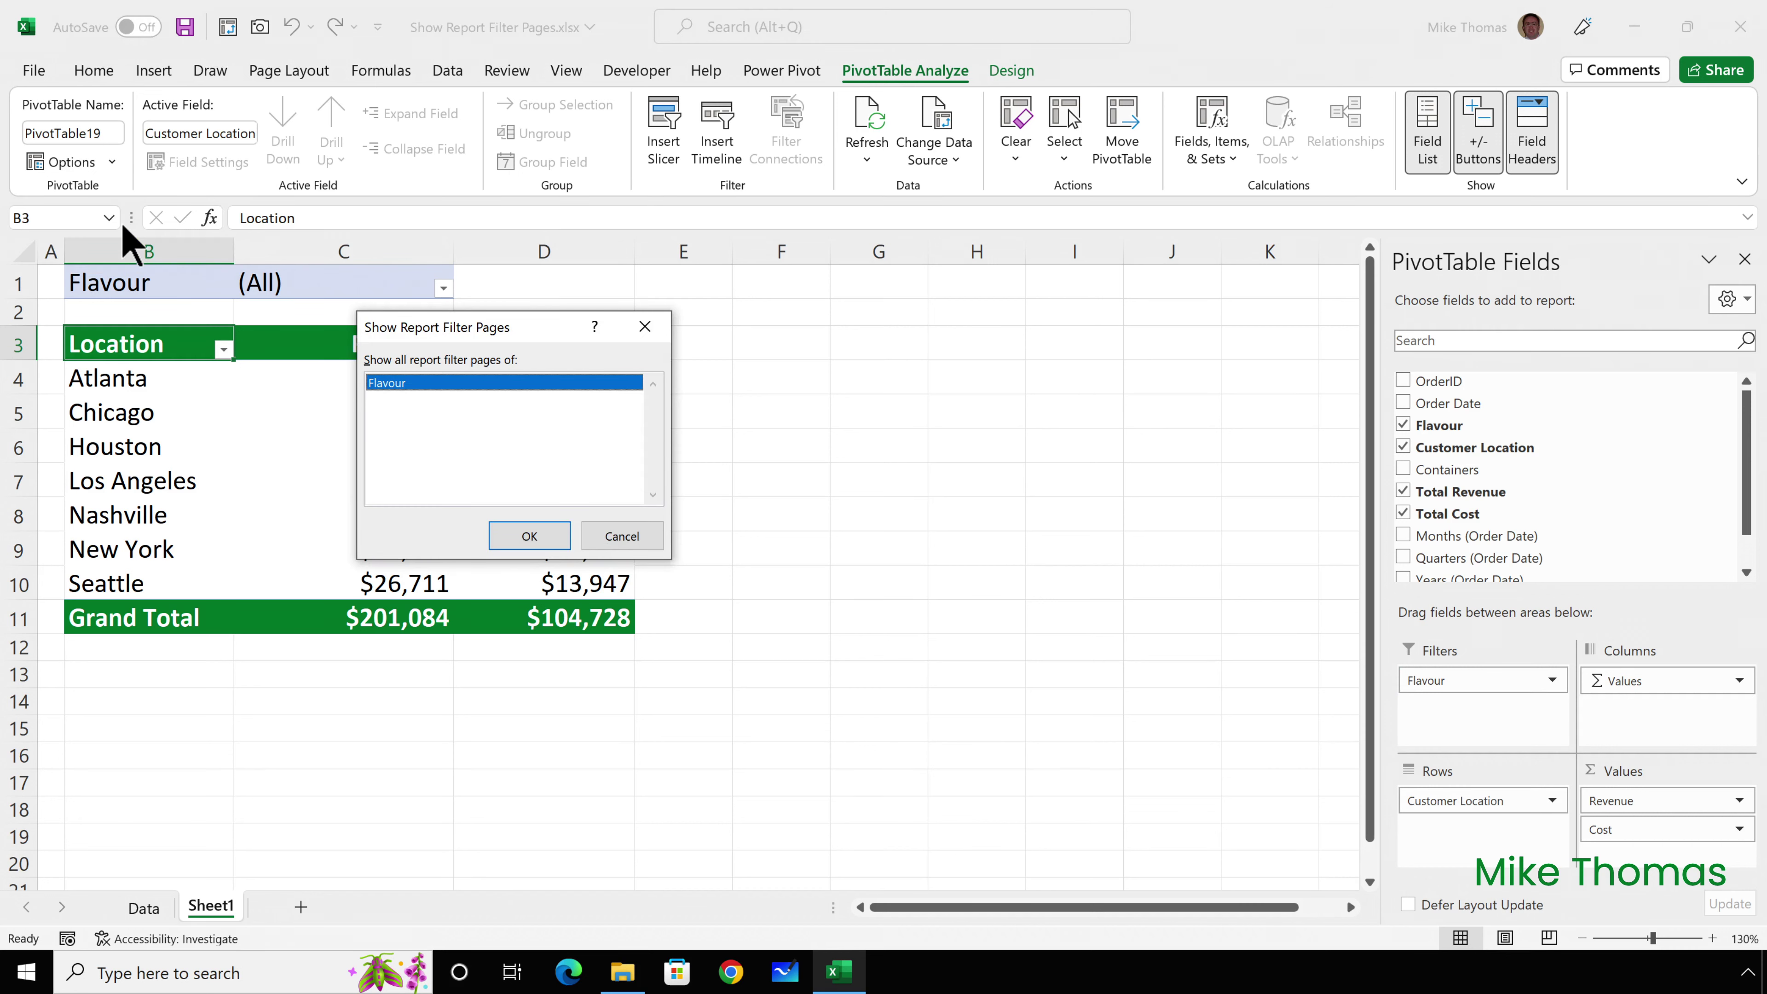
{"action": "left_click", "coordinate": [555, 539]}
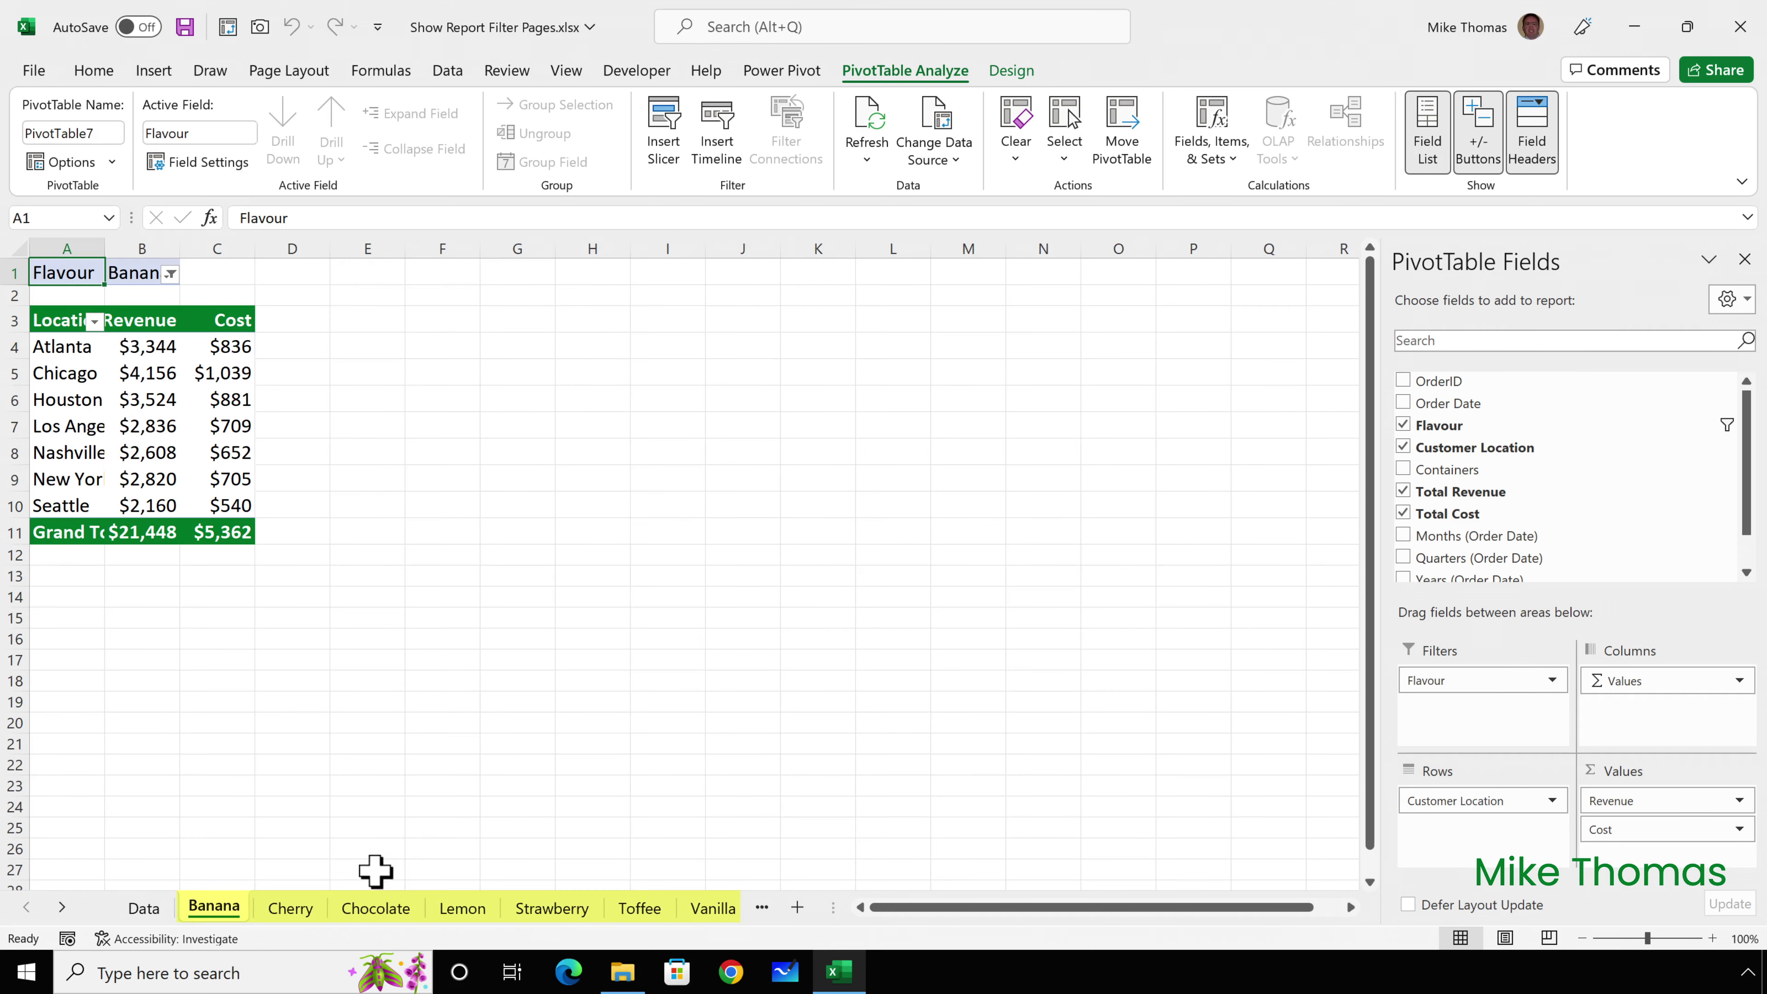
{"action": "left_click", "coordinate": [312, 908]}
{"action": "left_click", "coordinate": [363, 909]}
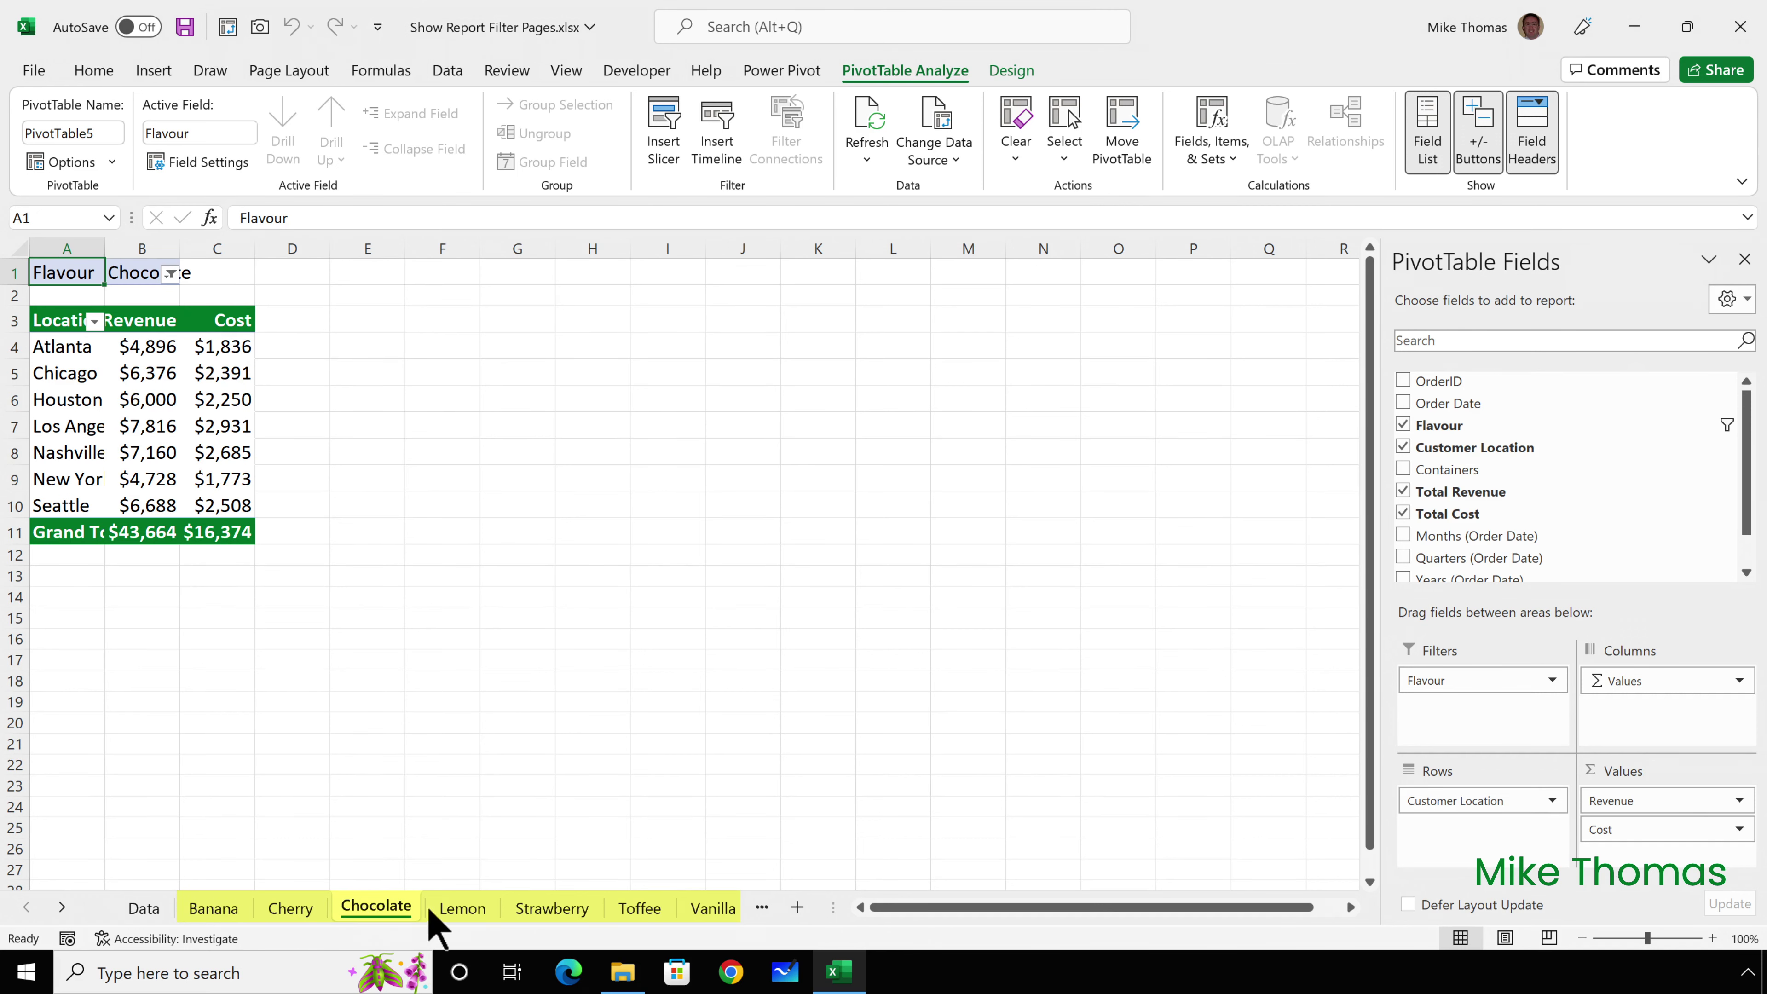
{"action": "left_click", "coordinate": [456, 908]}
{"action": "left_click", "coordinate": [545, 908]}
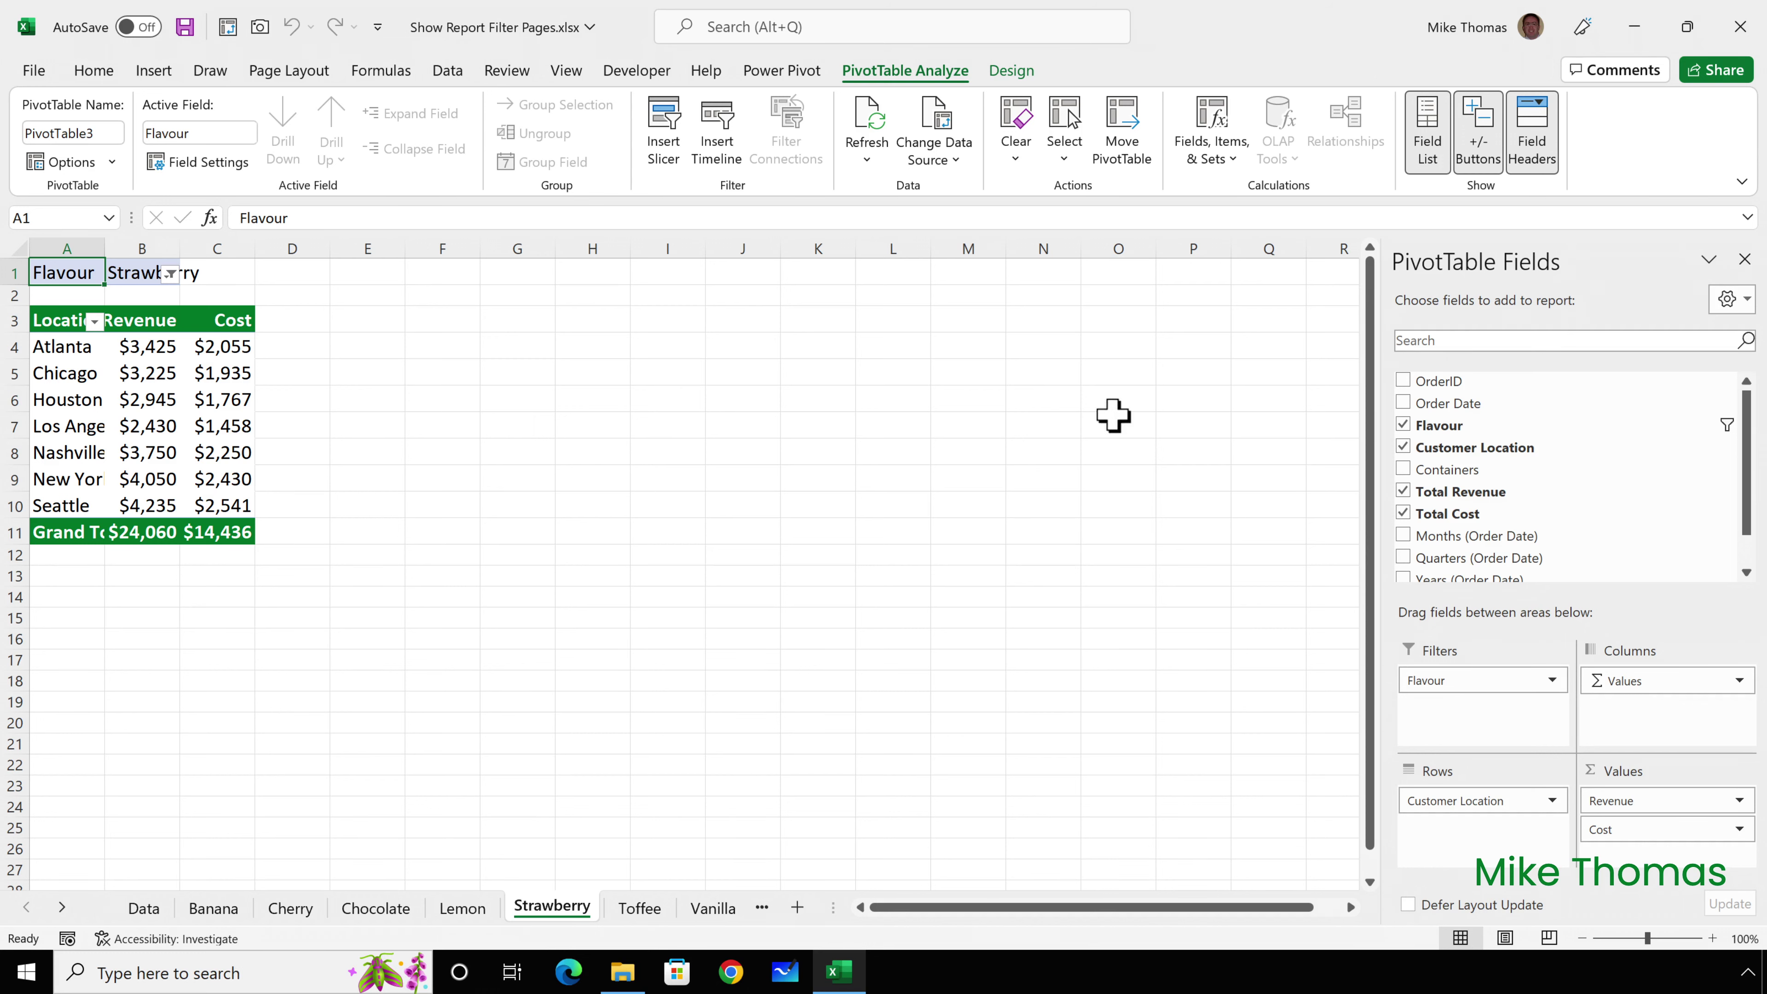
Close Excel without saving and reopen the Show Report Filter Pages workbook
{"action": "left_click", "coordinate": [1747, 32]}
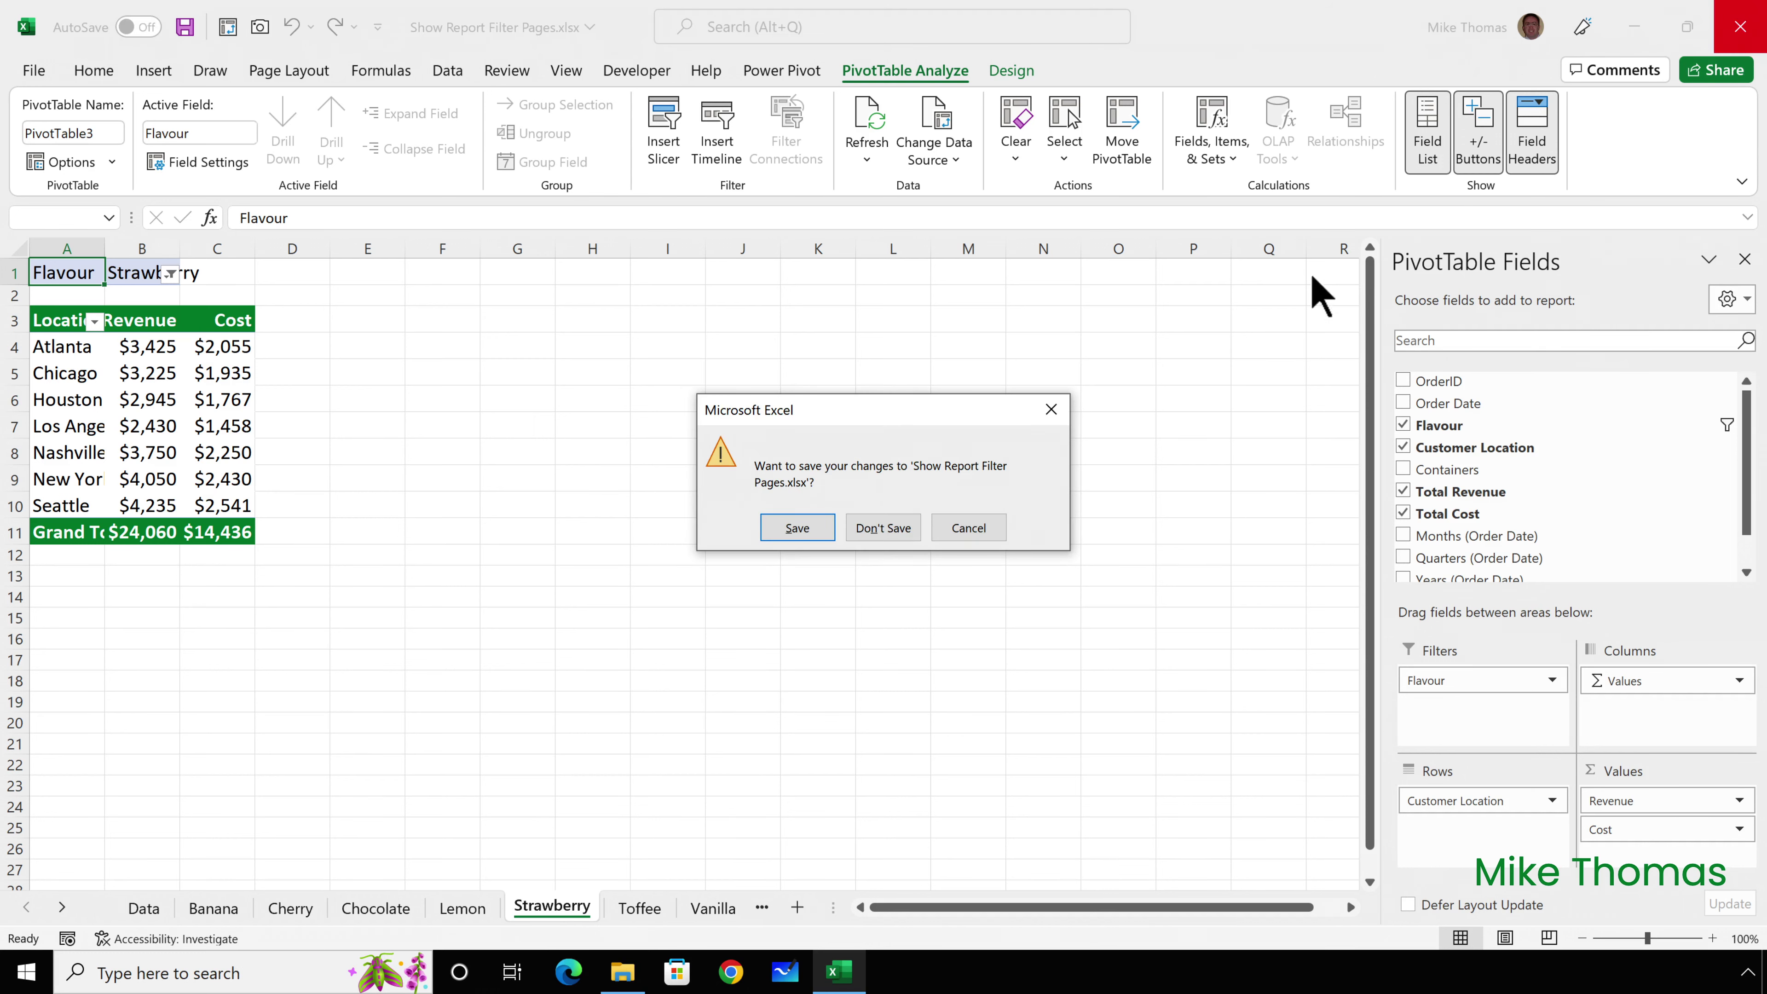
{"action": "left_click", "coordinate": [892, 535]}
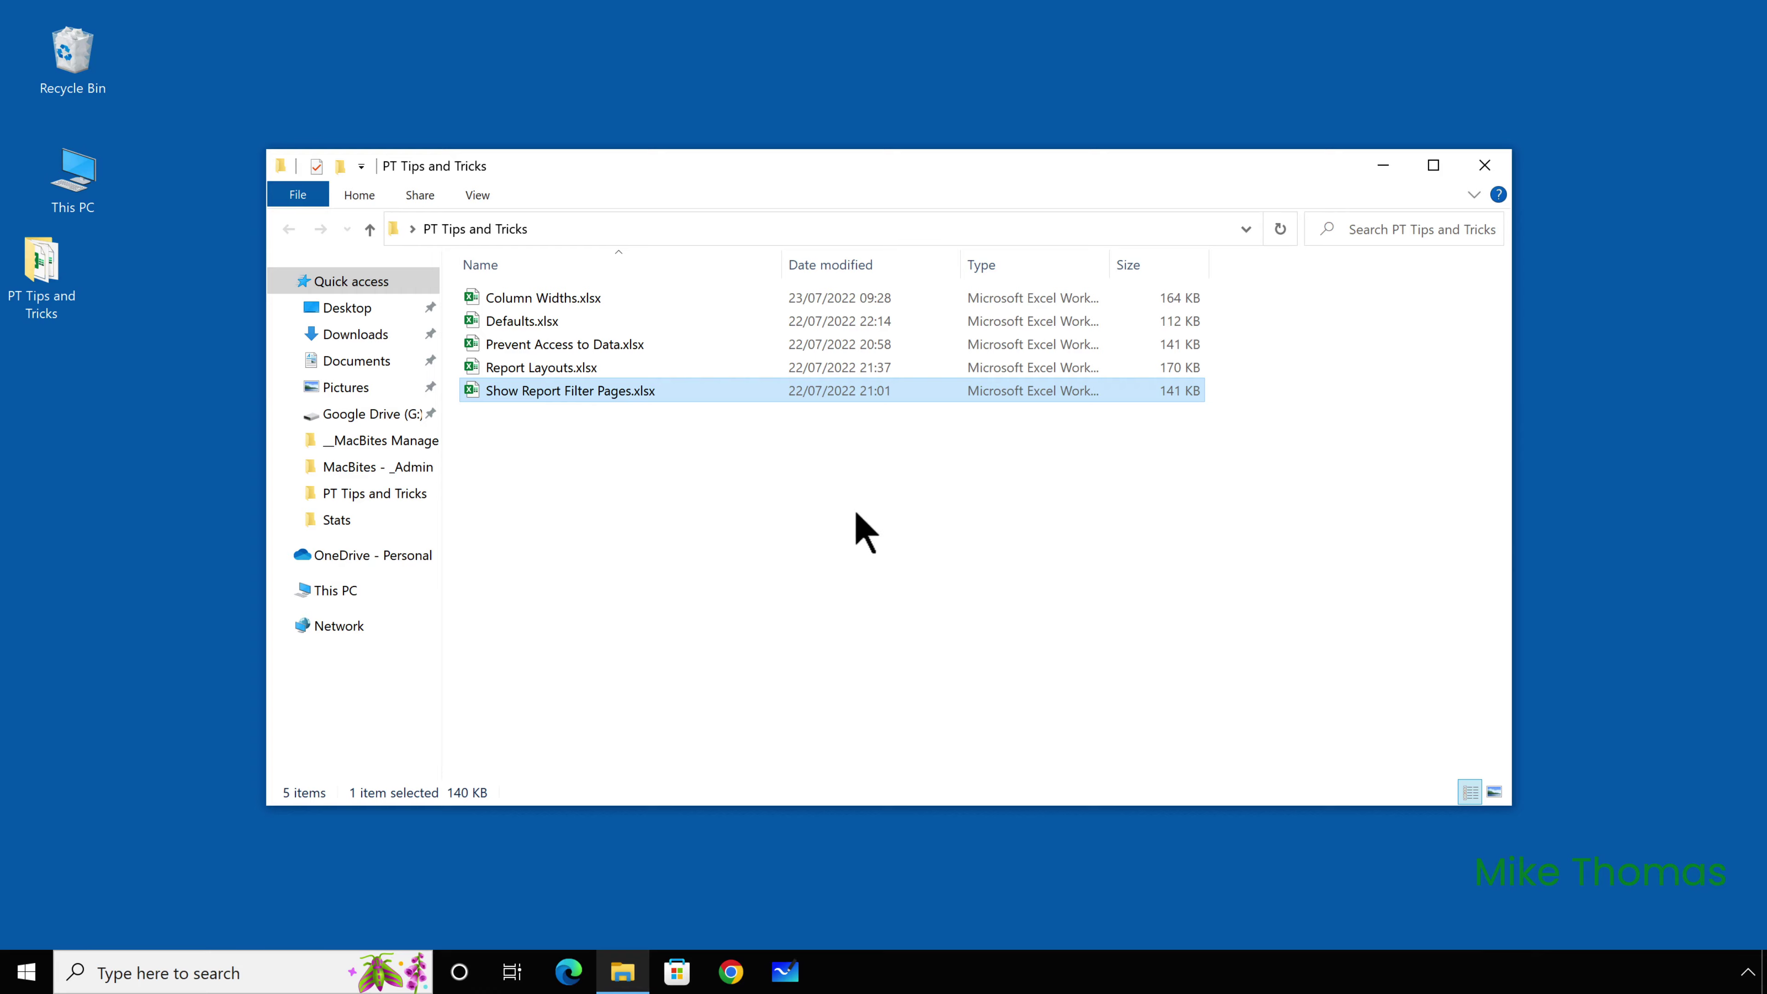
{"action": "double_click", "coordinate": [576, 394]}
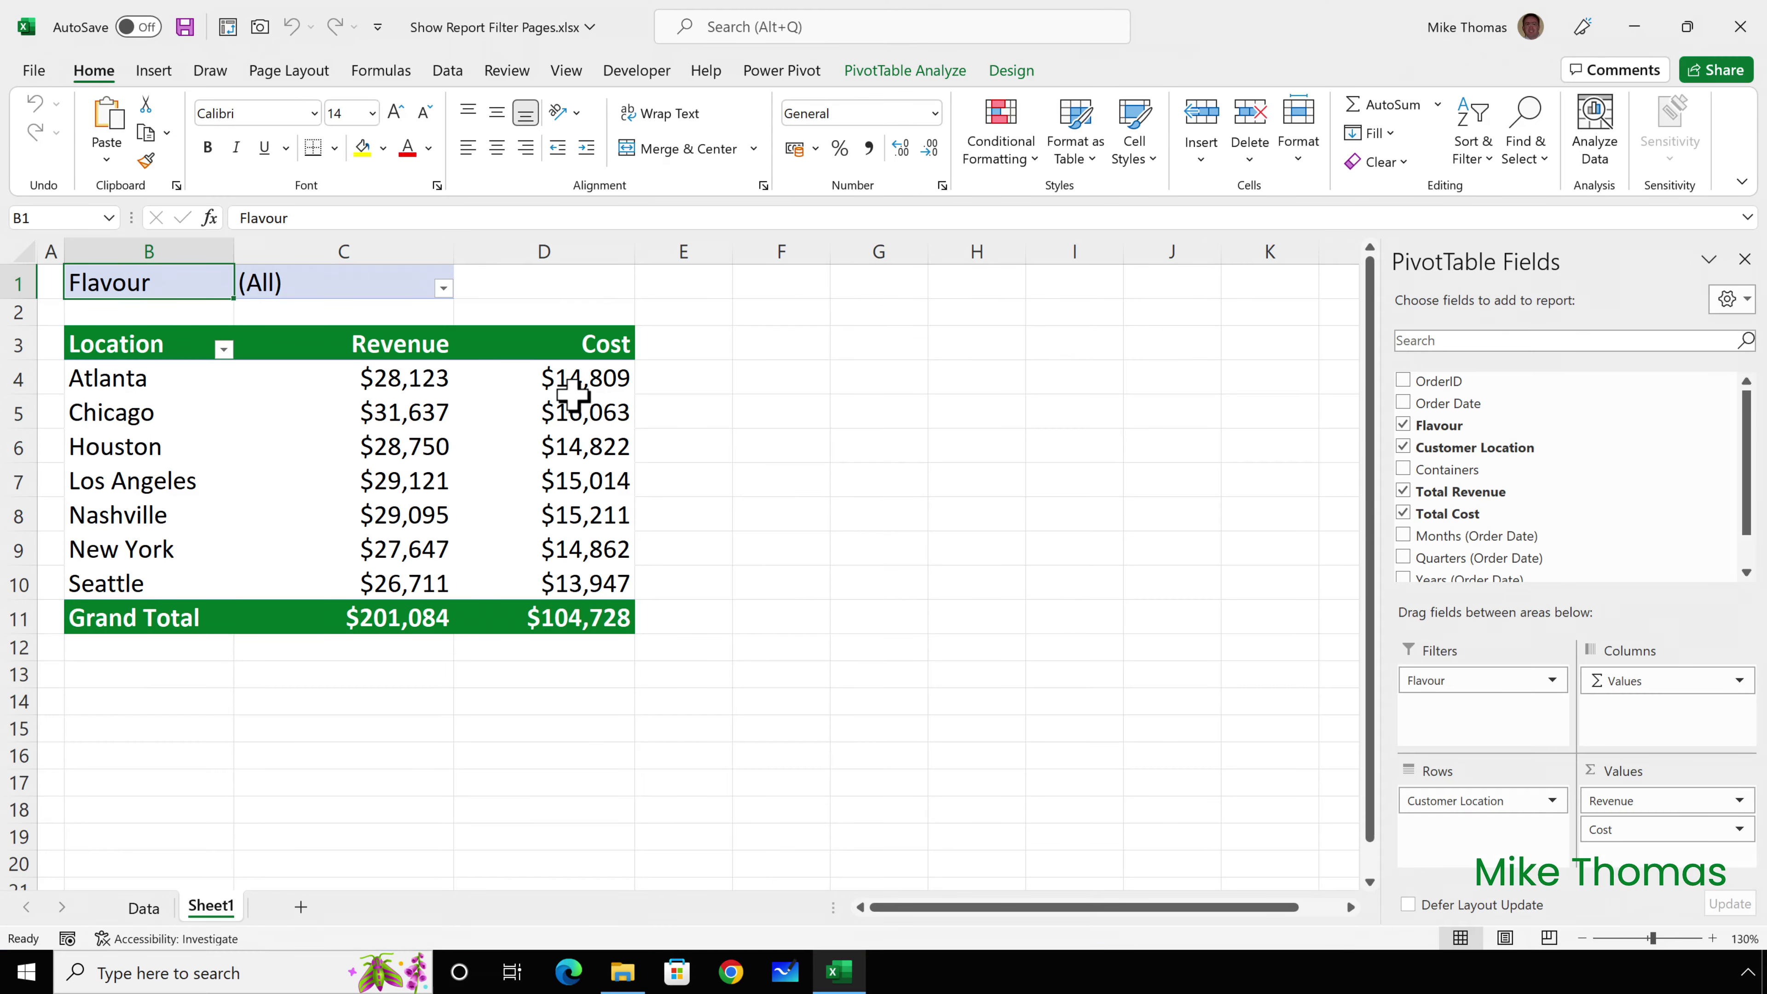
Tick Autofit column widths on update in the Show Report Filter Pages pivot table's options
{"action": "left_click", "coordinate": [157, 347]}
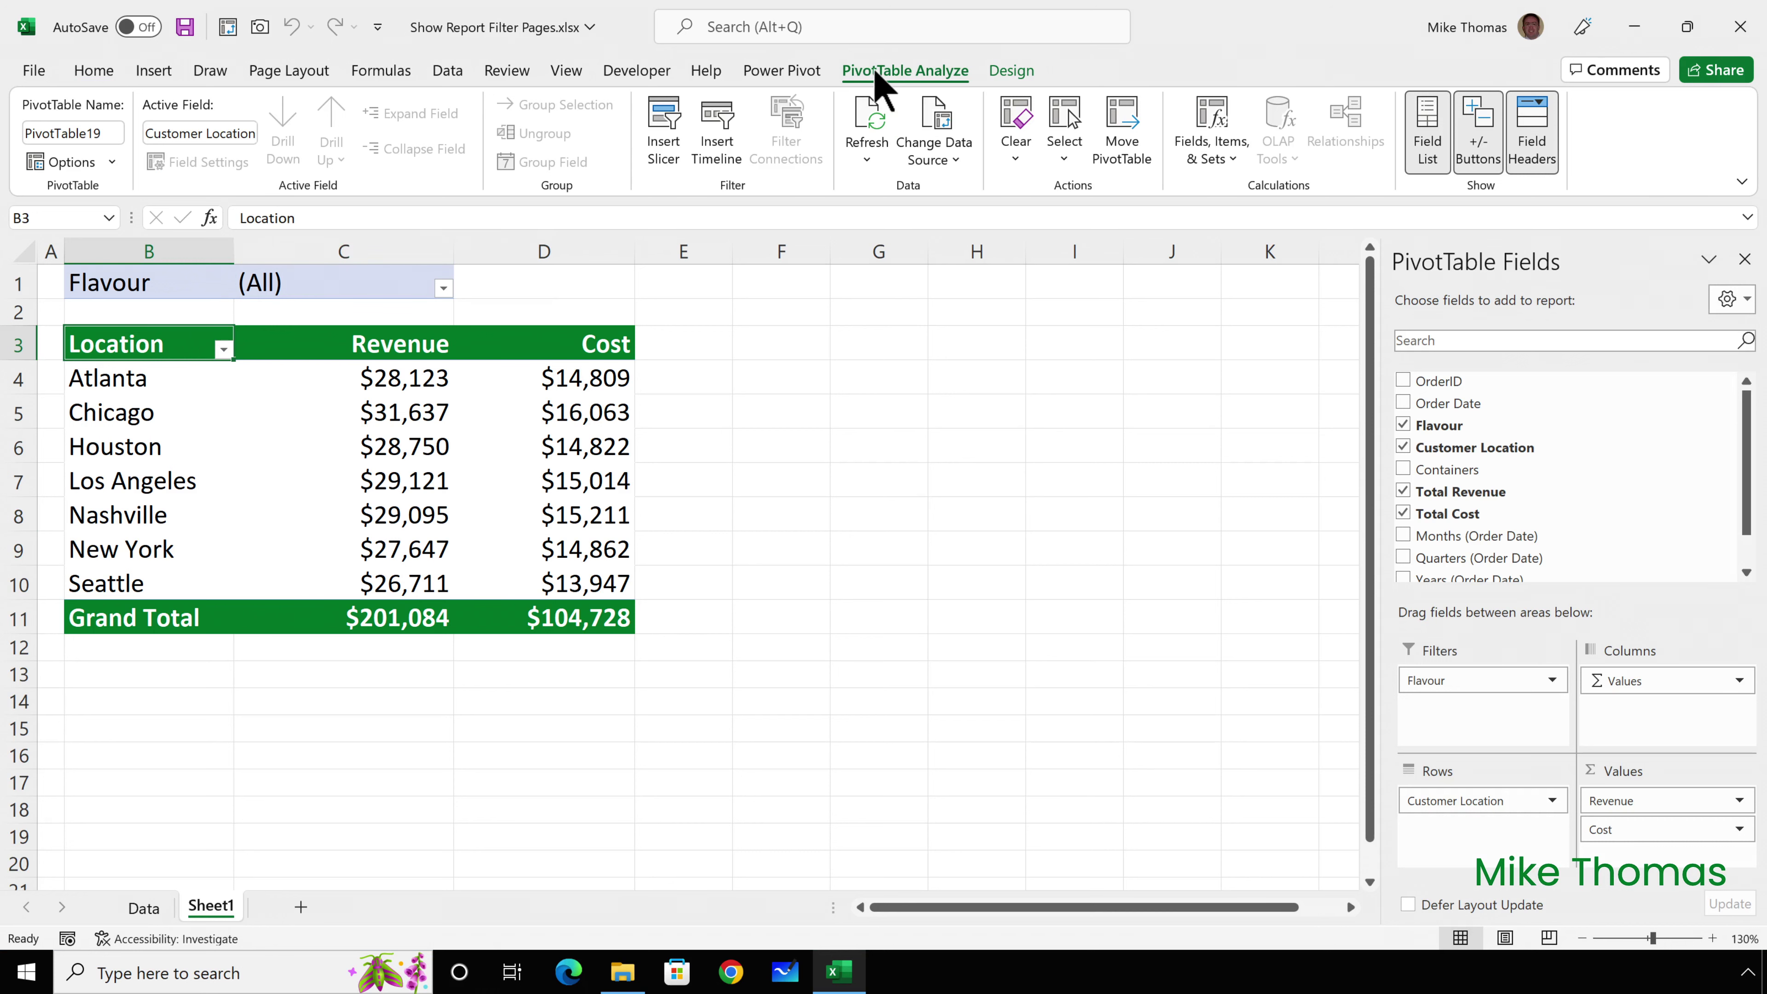
{"action": "left_click", "coordinate": [68, 164]}
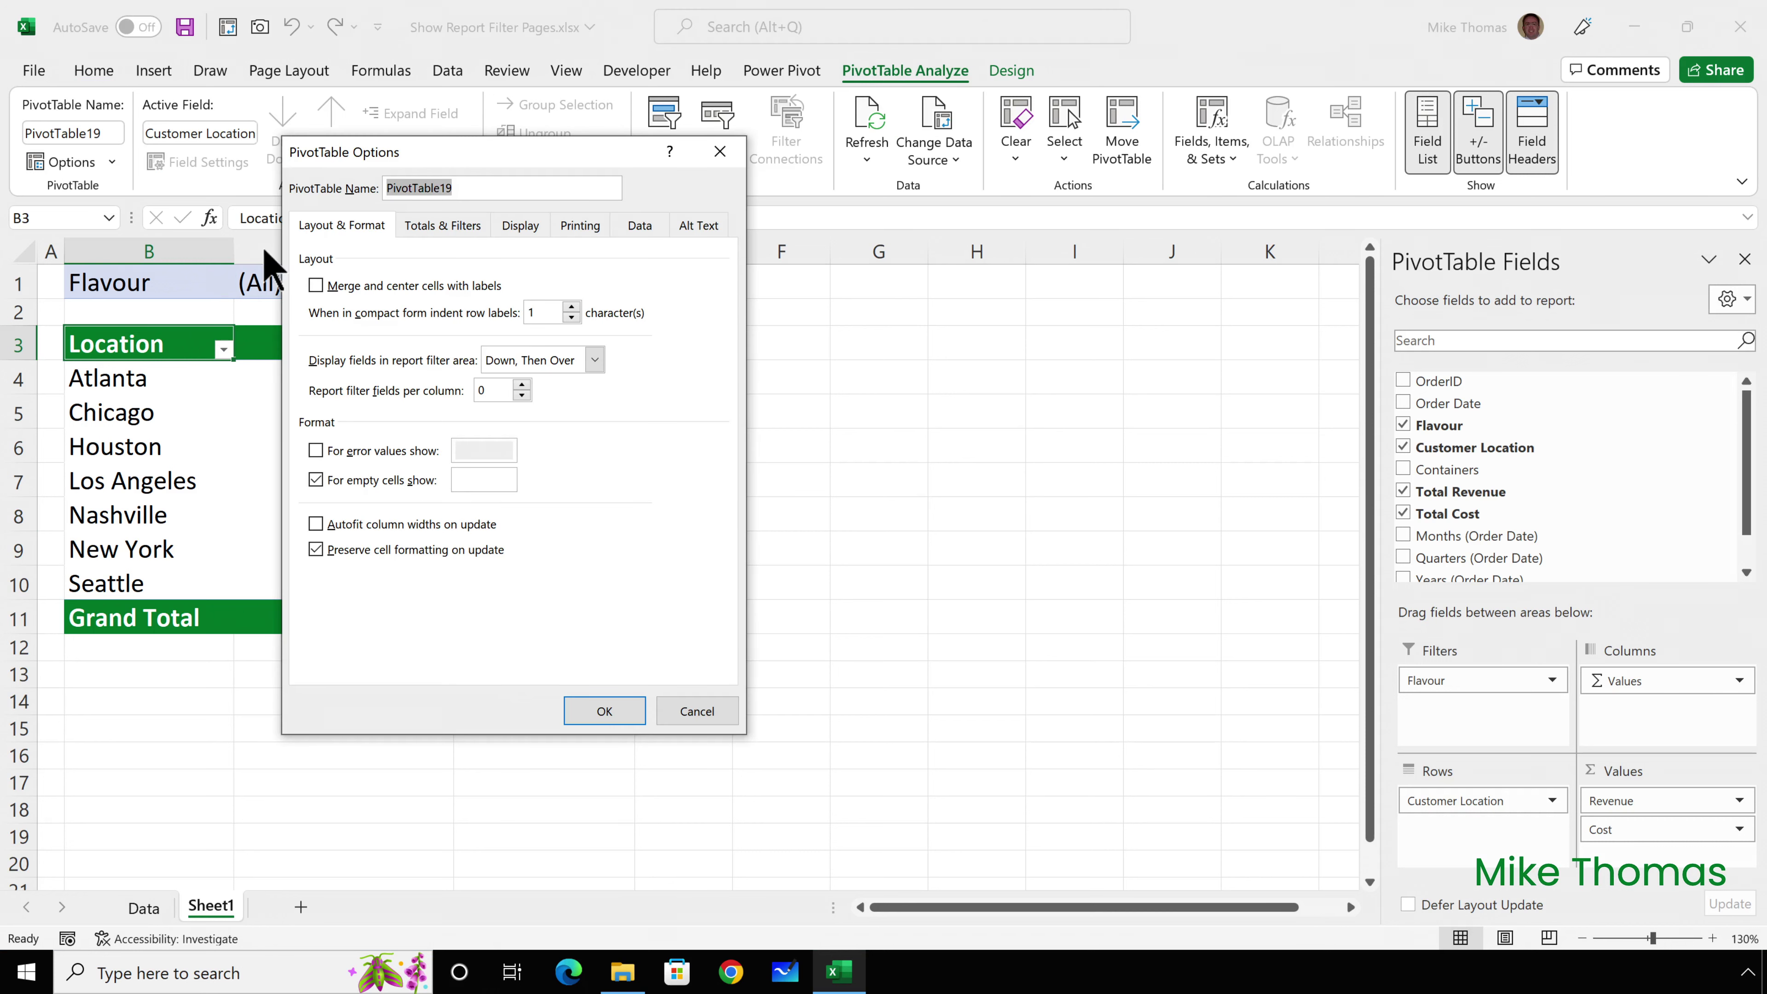
{"action": "left_click", "coordinate": [358, 523]}
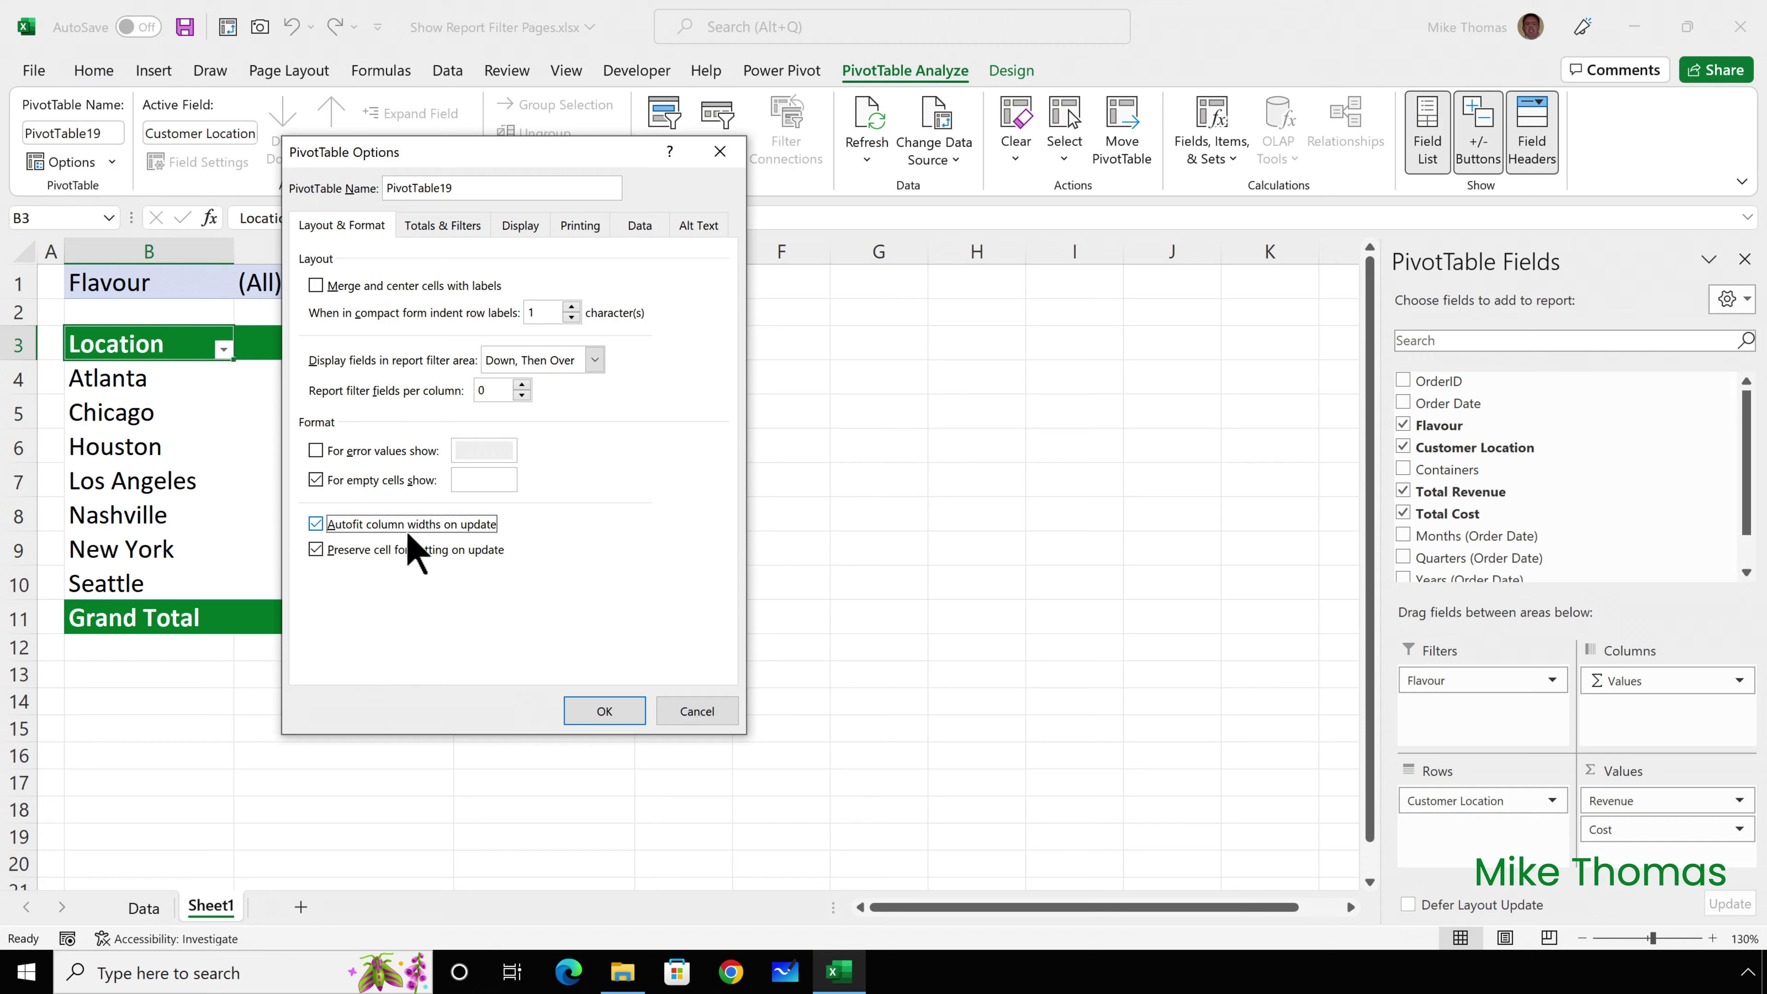
{"action": "left_click", "coordinate": [624, 710]}
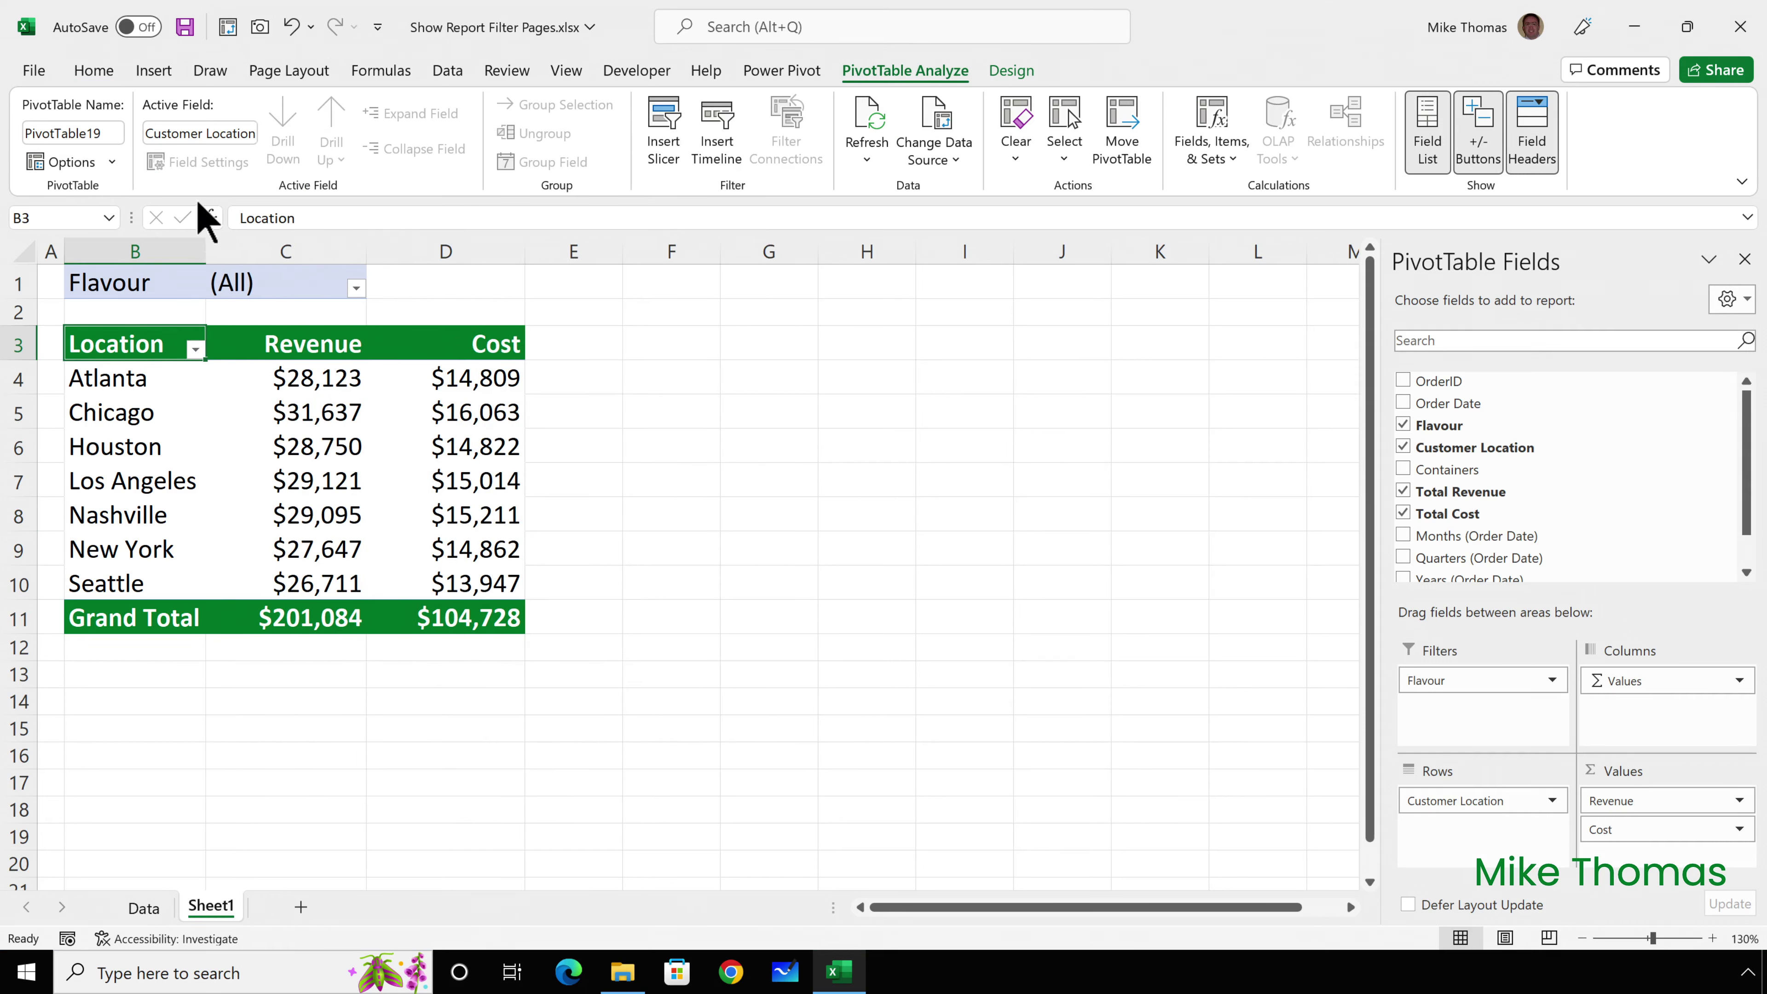
Show report filter pages by Flavour, then browse the Chocolate, Lemon, Strawberry, Toffee and Vanilla sheets
{"action": "left_click", "coordinate": [112, 162]}
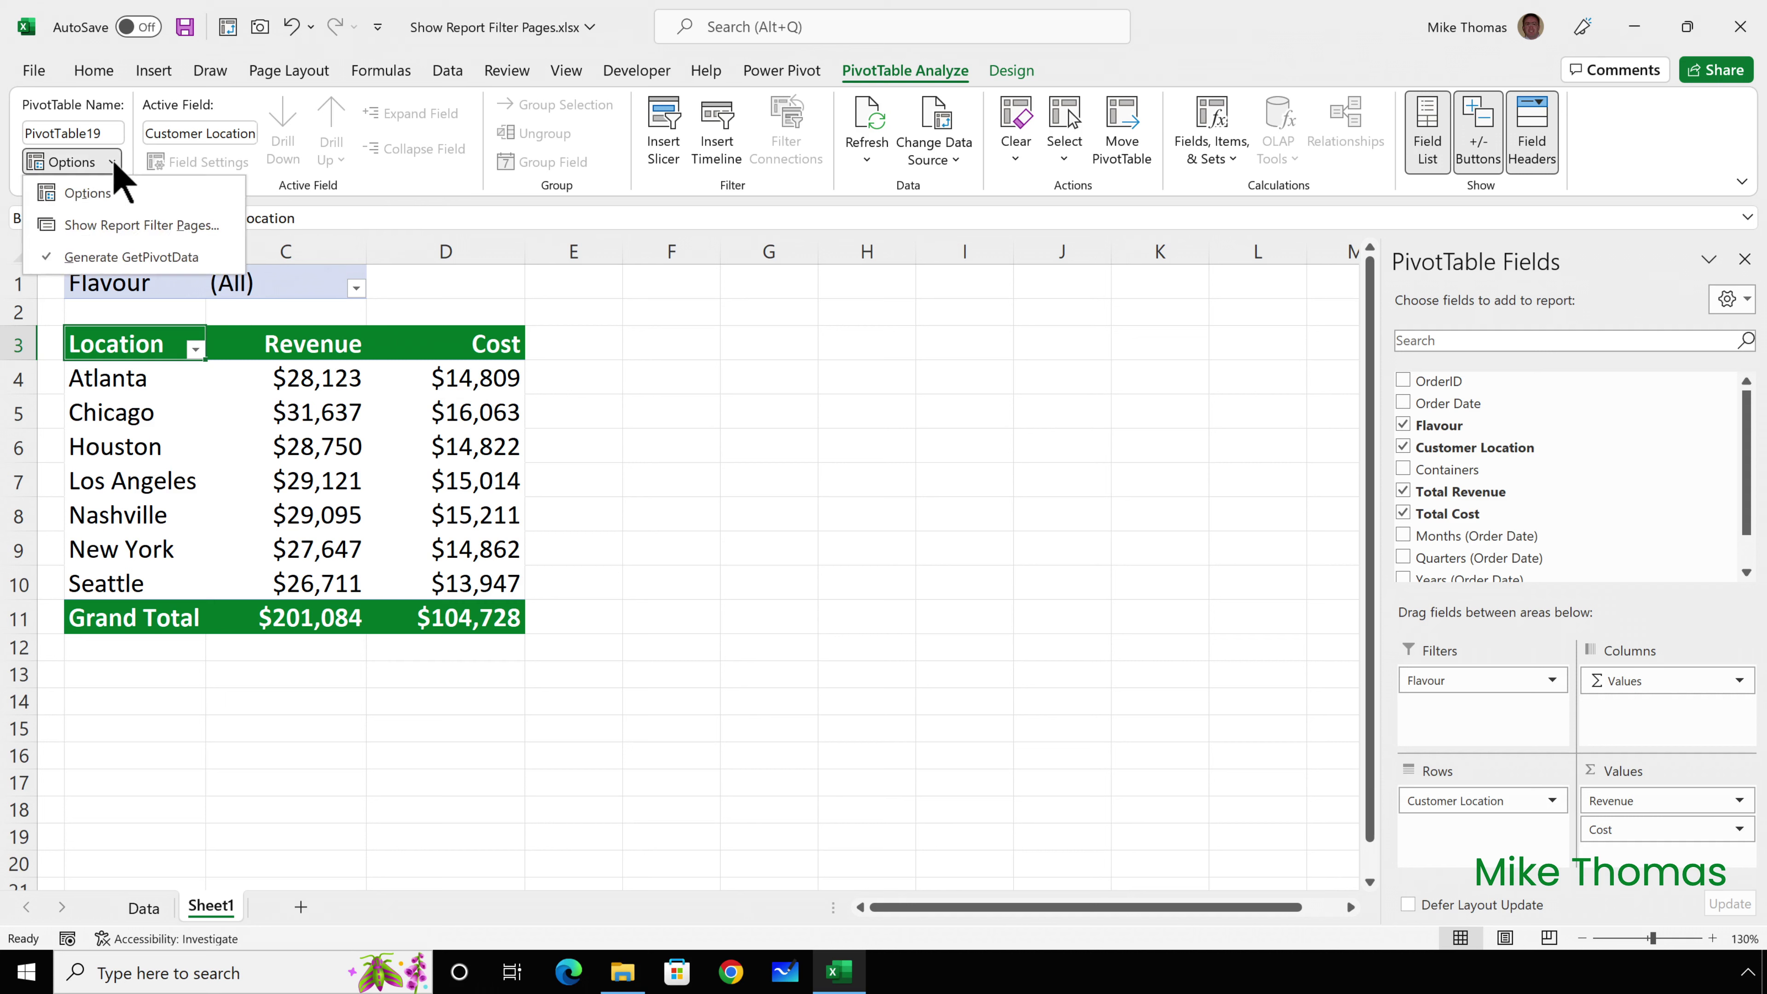
{"action": "left_click", "coordinate": [124, 227]}
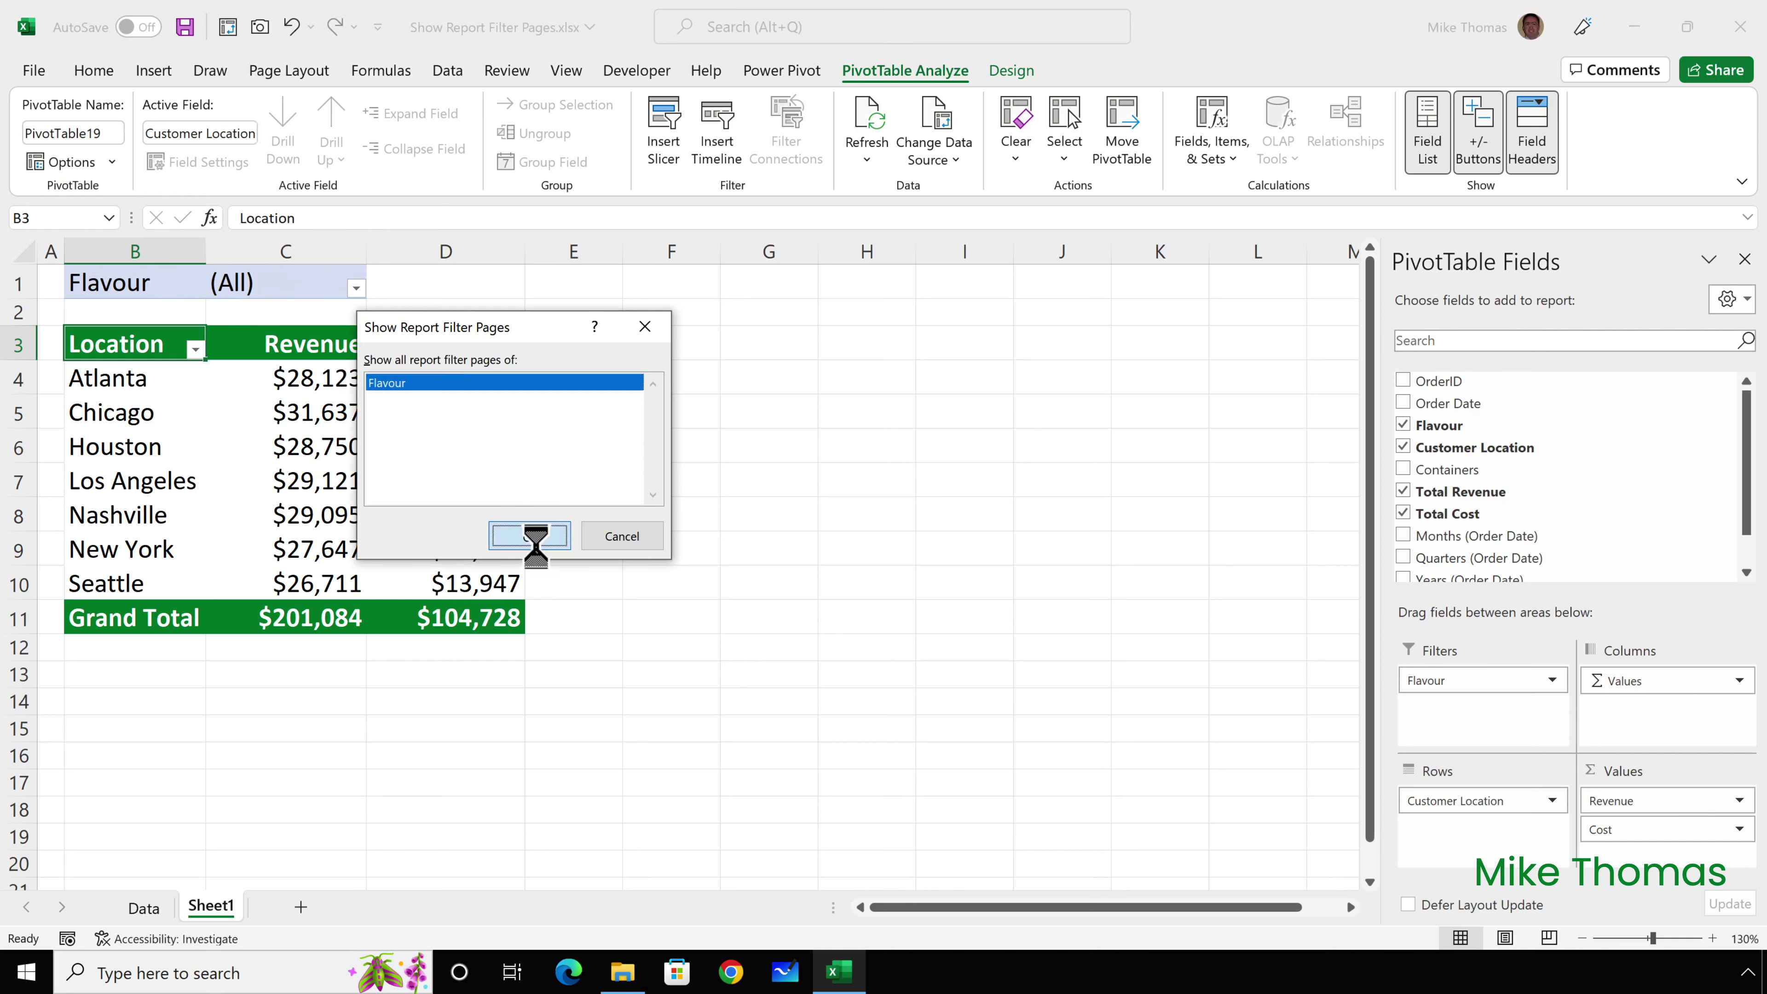
{"action": "left_click", "coordinate": [537, 531]}
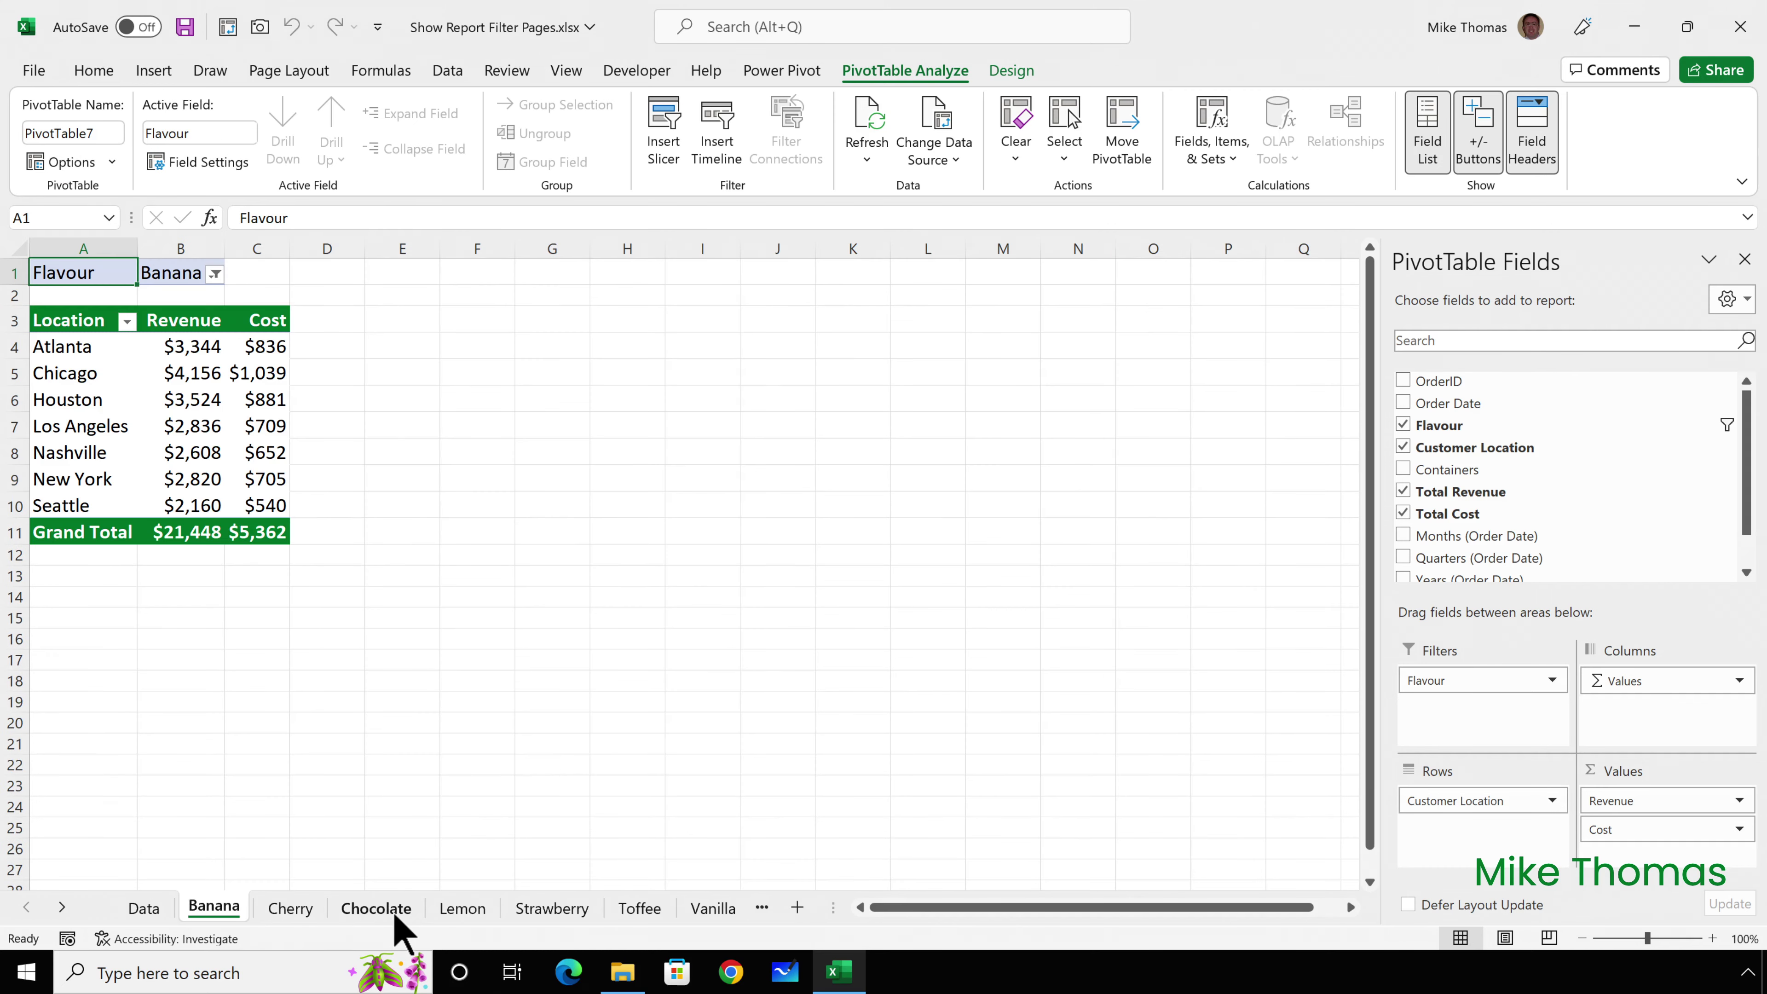
{"action": "left_click", "coordinate": [394, 914]}
{"action": "left_click", "coordinate": [455, 910]}
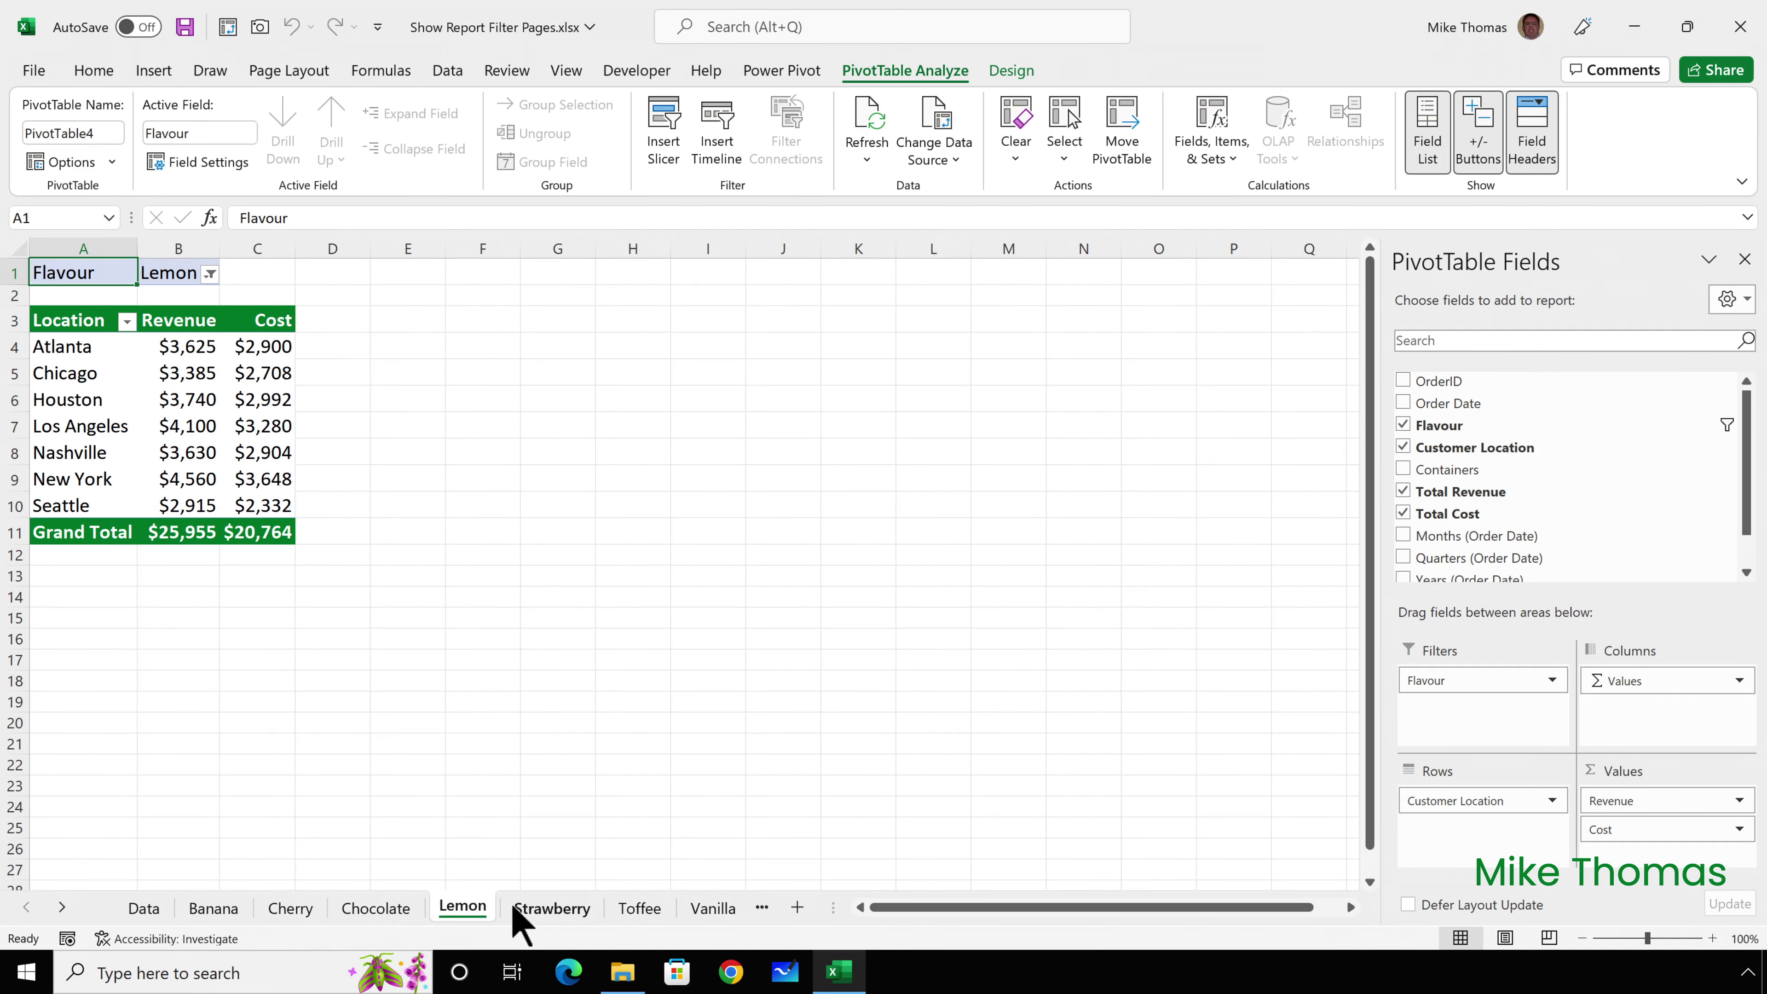
{"action": "left_click", "coordinate": [539, 908]}
{"action": "left_click", "coordinate": [647, 910]}
{"action": "left_click", "coordinate": [704, 908]}
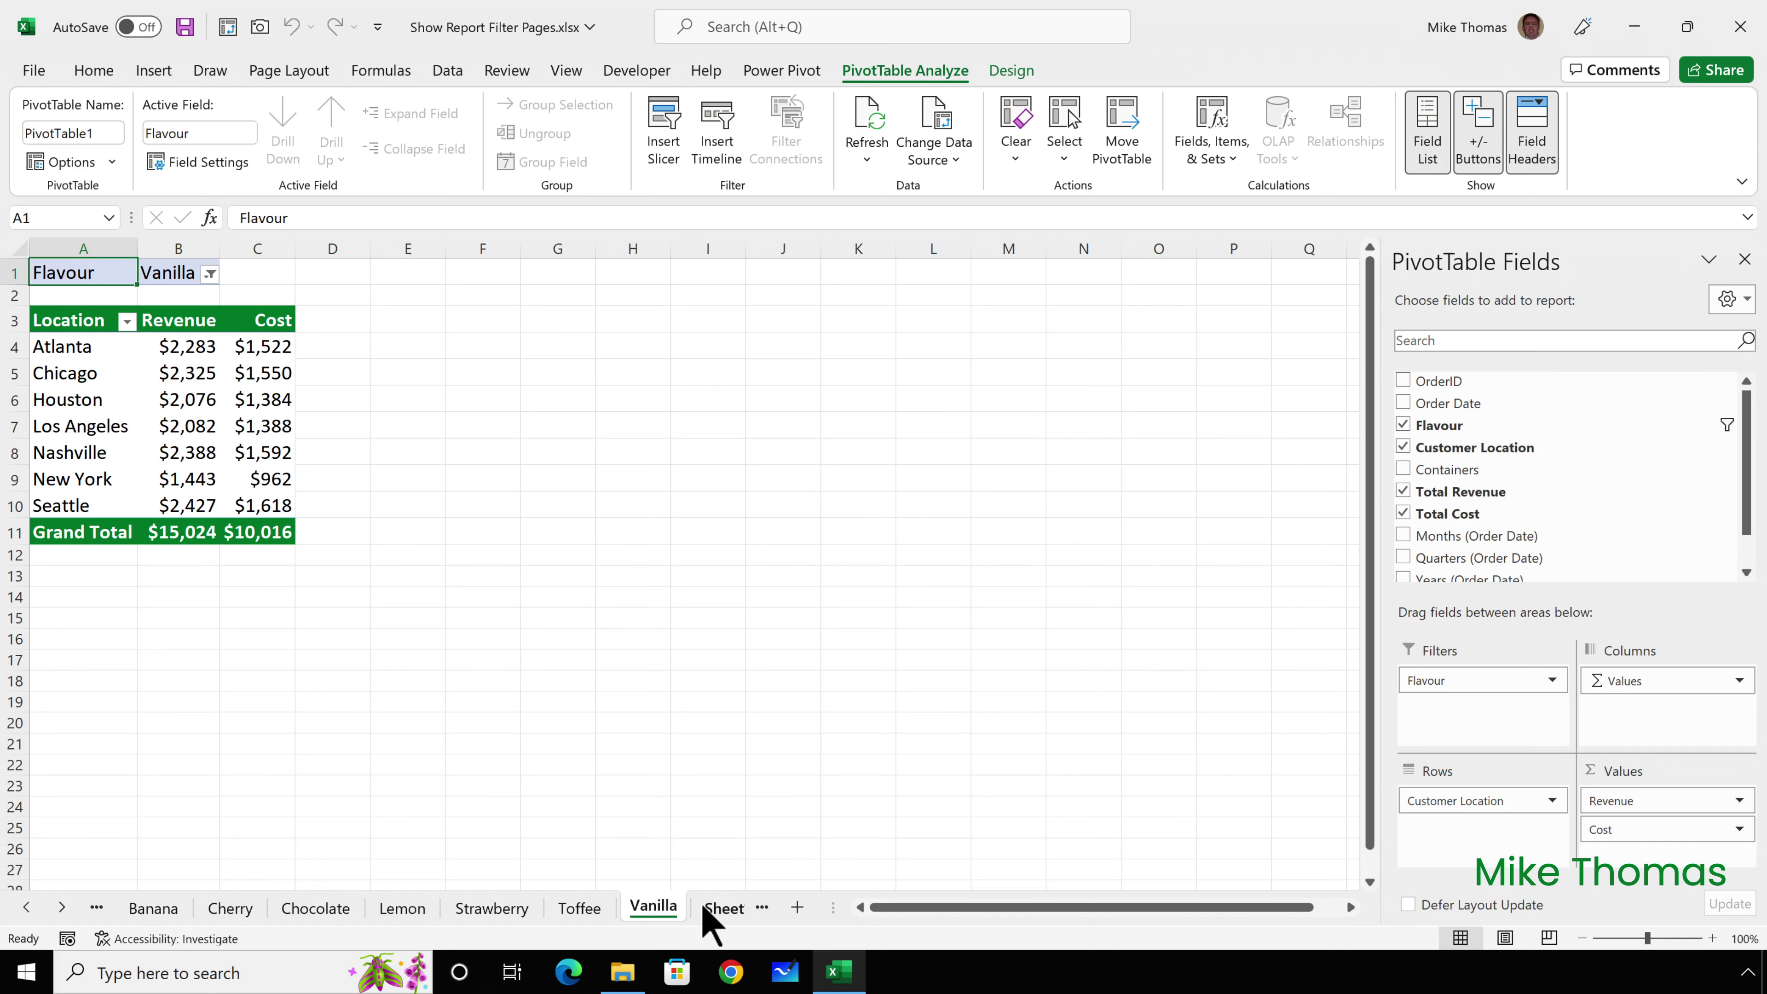
Return to Sheet1, showing the all-flavours pivot table totalling $201,084 revenue and $104,728 cost
{"action": "left_click", "coordinate": [706, 907]}
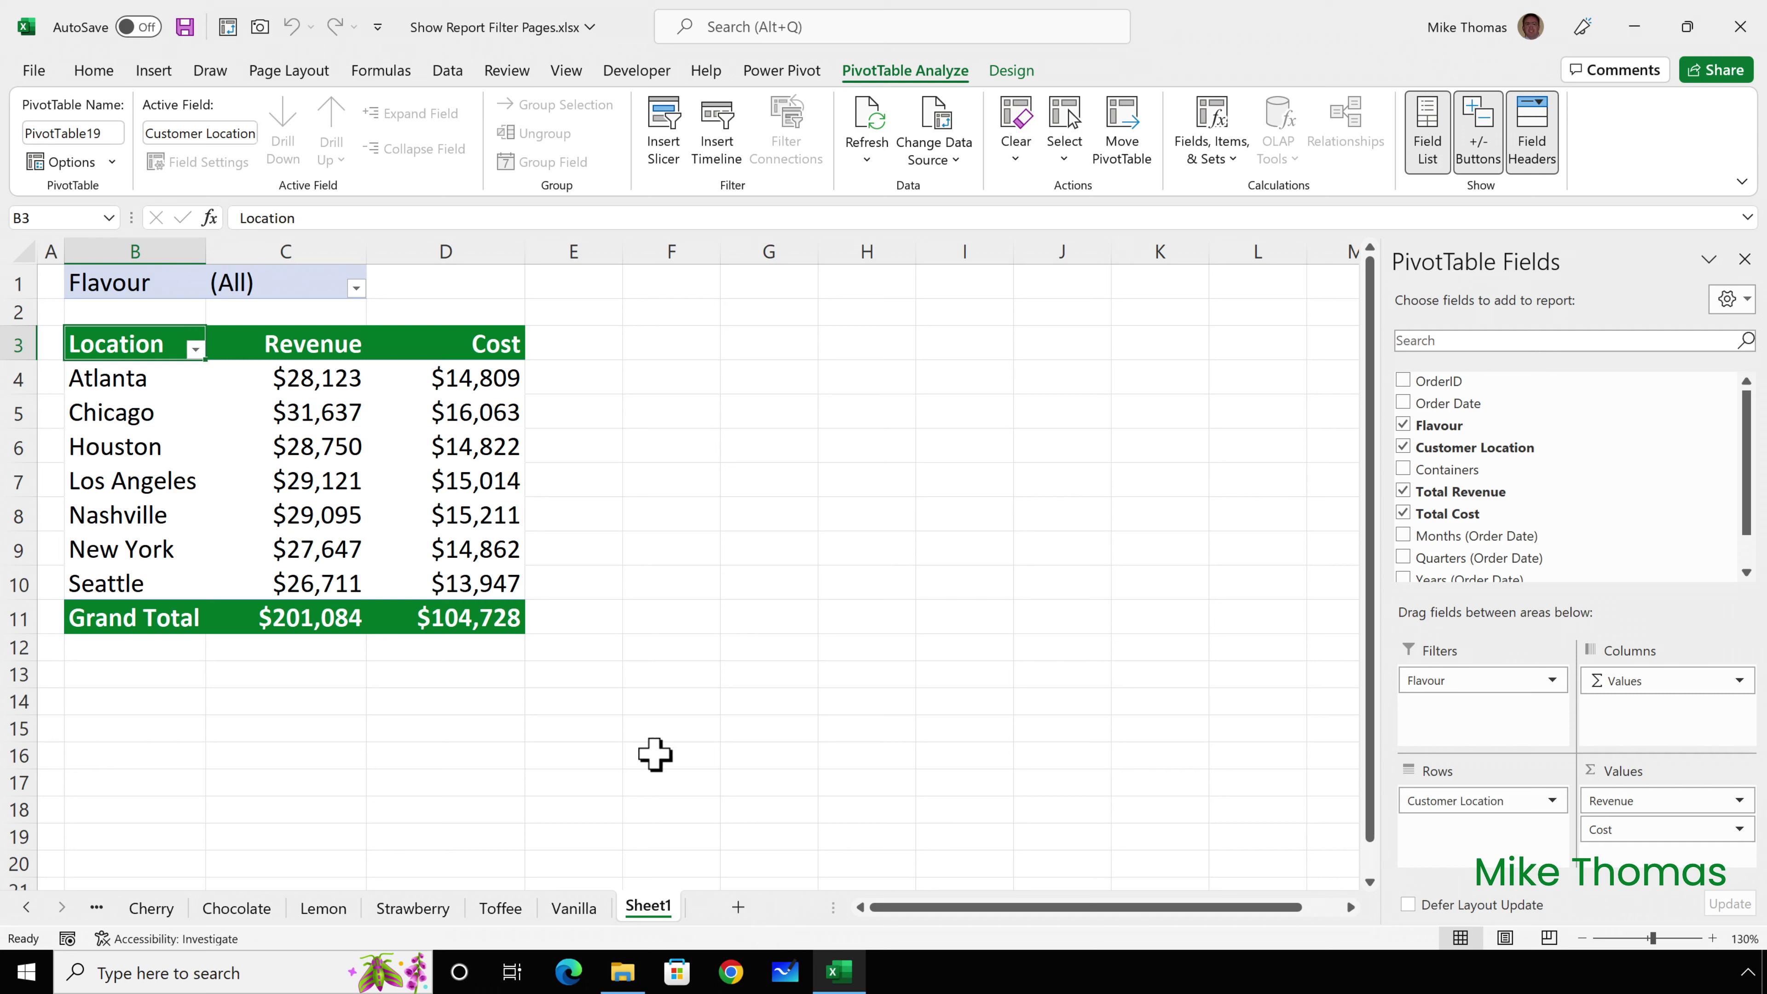
Hide row 1, which holds the Flavour filter on Sheet1
{"action": "left_click", "coordinate": [8, 282]}
{"action": "right_click", "coordinate": [21, 283]}
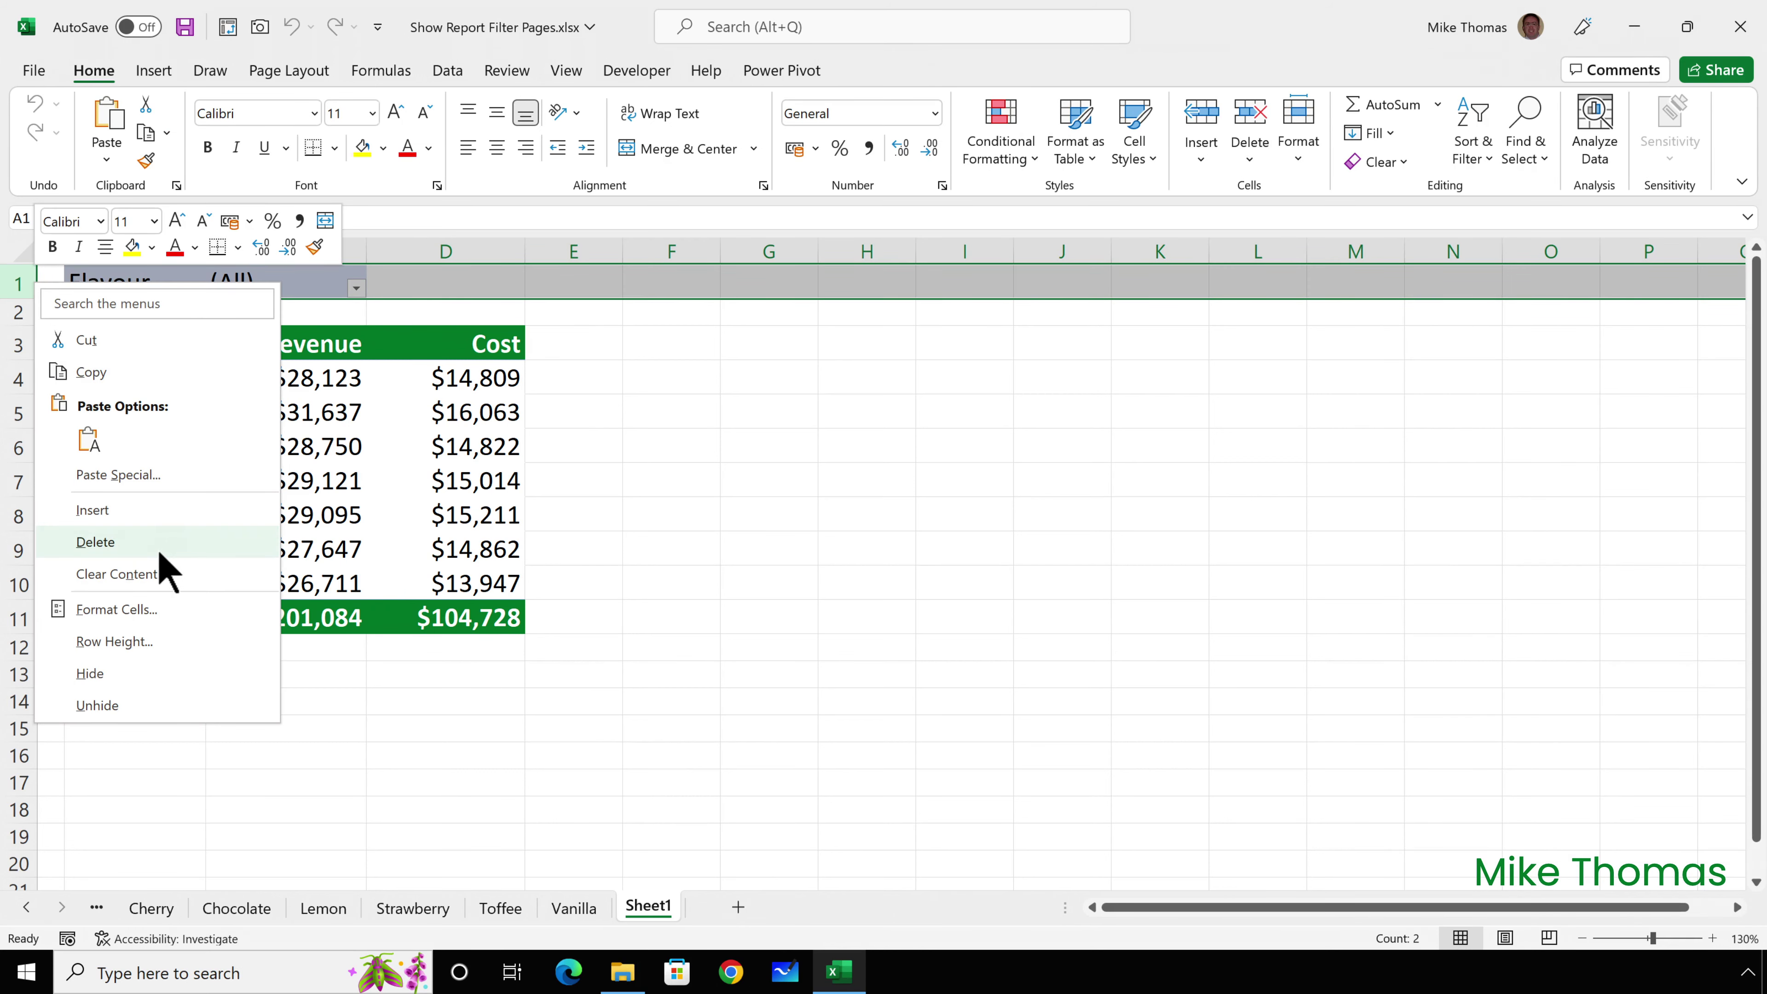
{"action": "left_click", "coordinate": [128, 673]}
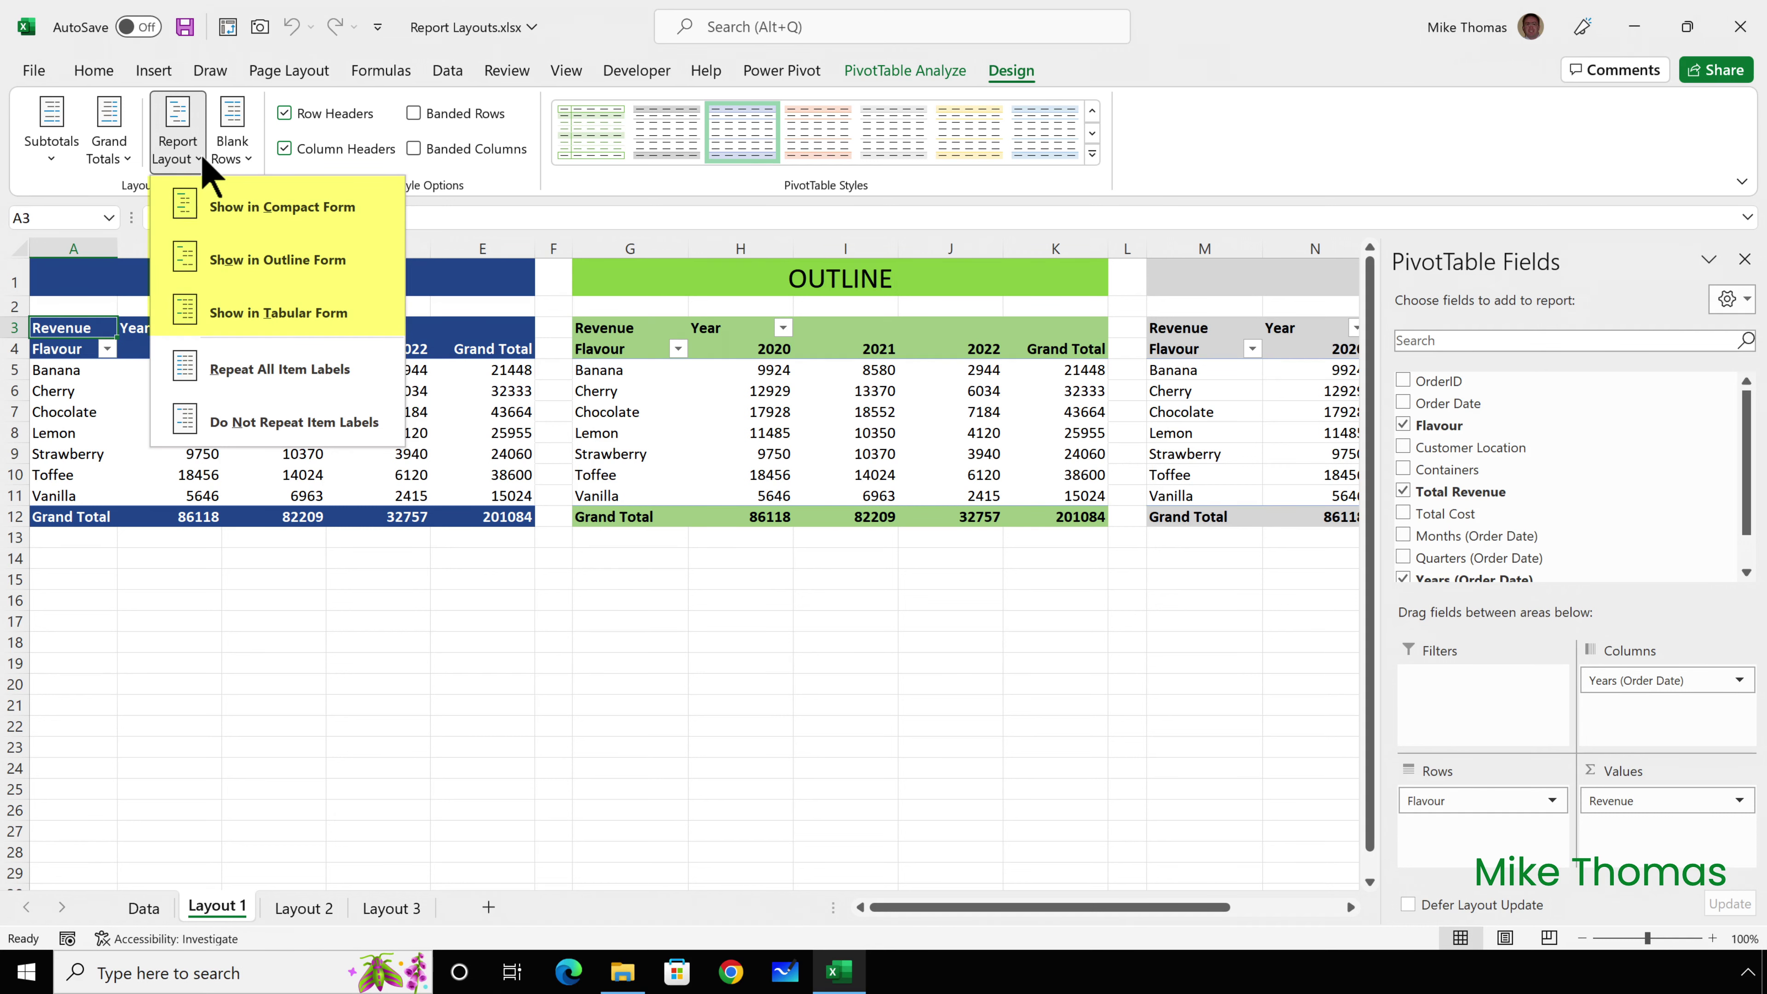
Dismiss the Report Layout menu, leaving the COMPACT, OUTLINE and TABULAR pivots unchanged
{"action": "left_click", "coordinate": [97, 562]}
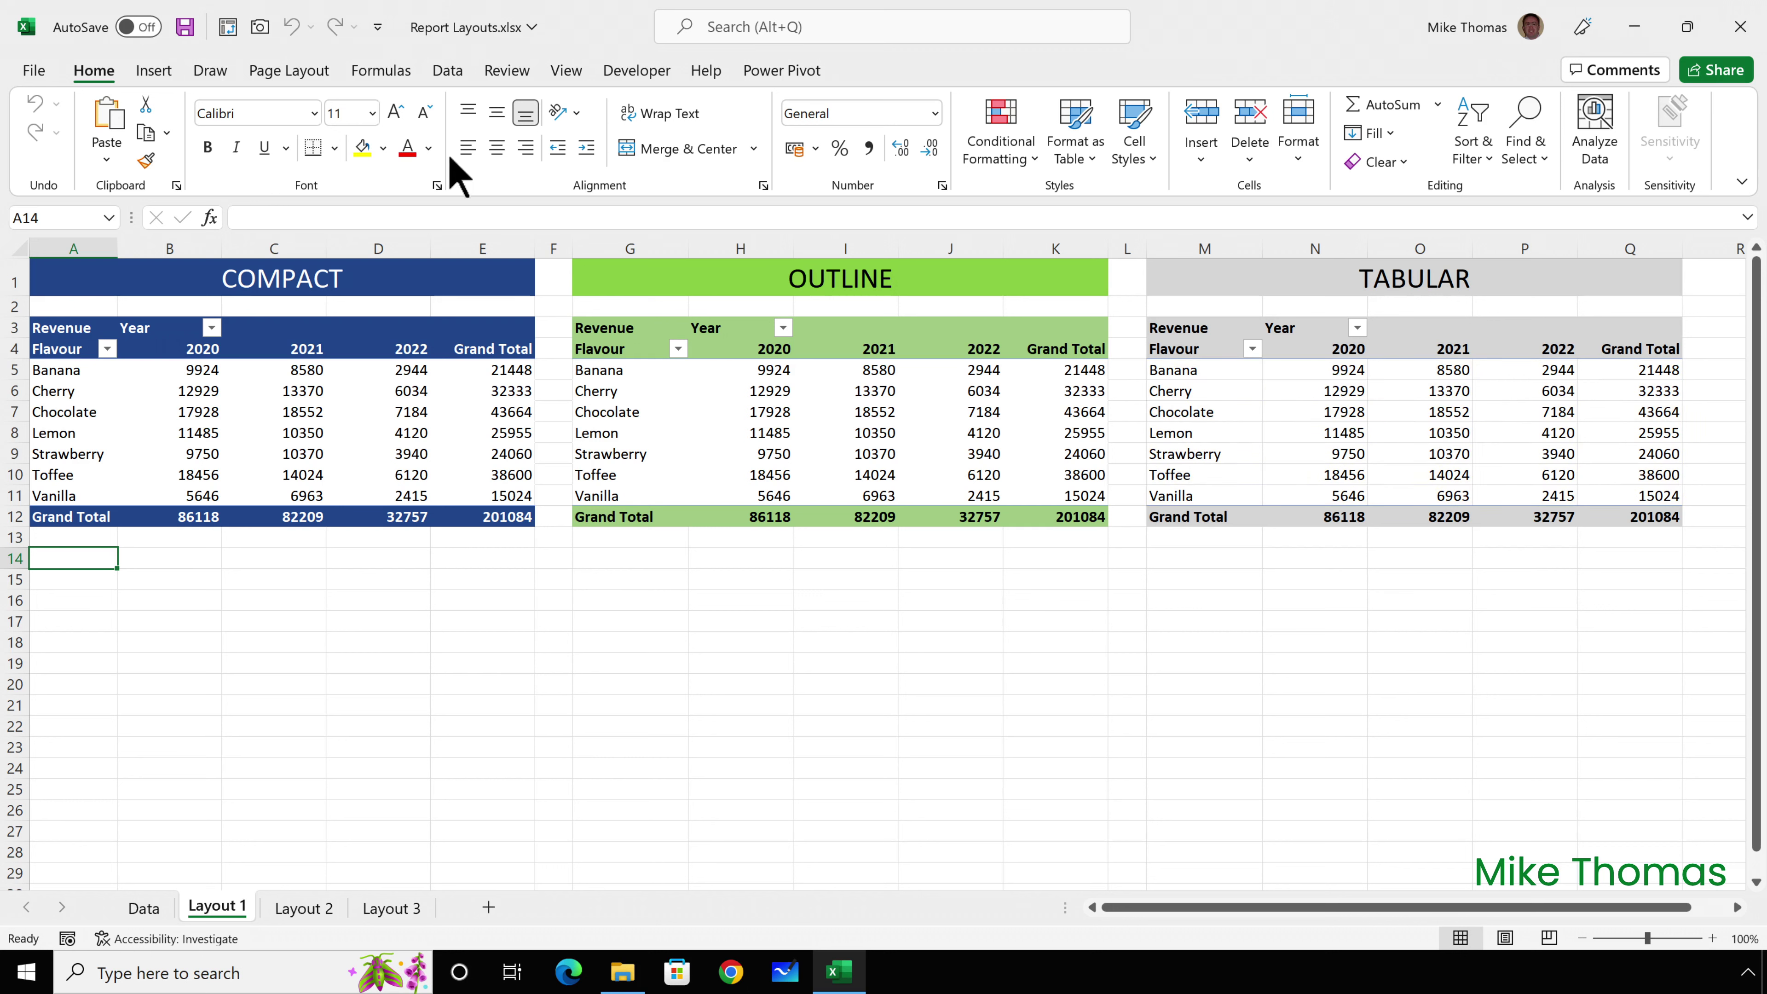
Turn off gridlines on Layout 1, then move to the Layout 2 sheet
{"action": "left_click", "coordinate": [575, 71]}
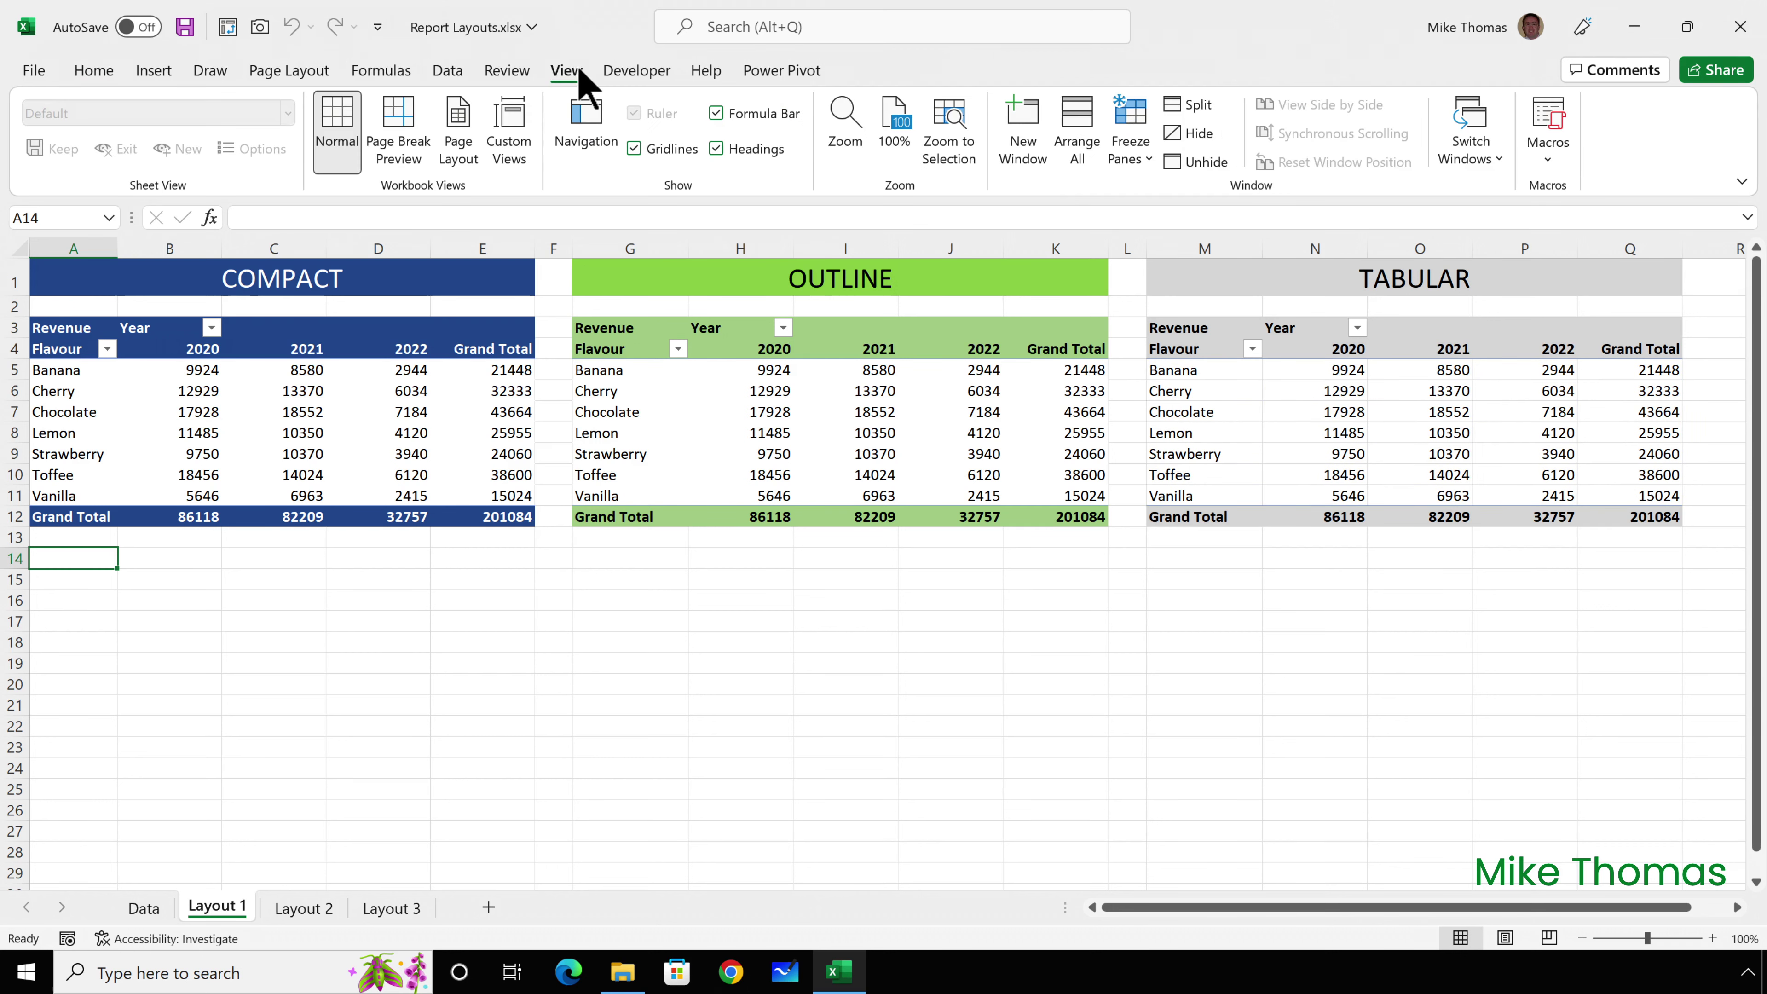
{"action": "left_click", "coordinate": [634, 148]}
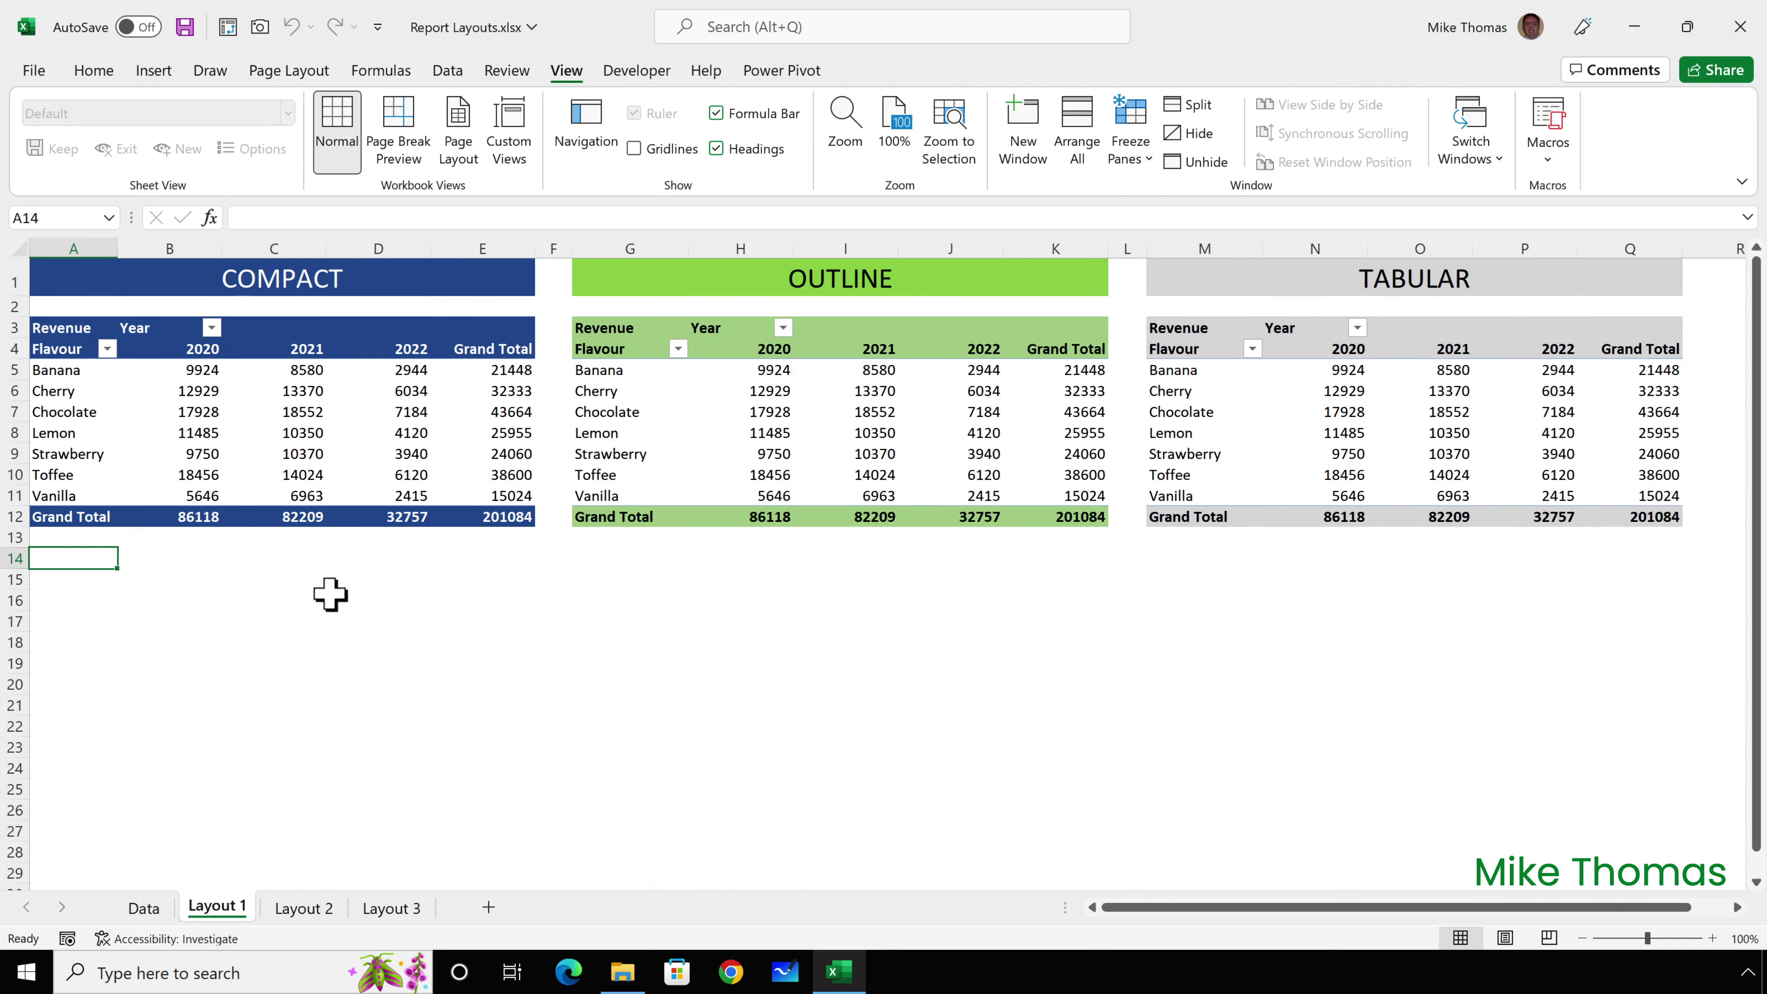
{"action": "left_click", "coordinate": [303, 908]}
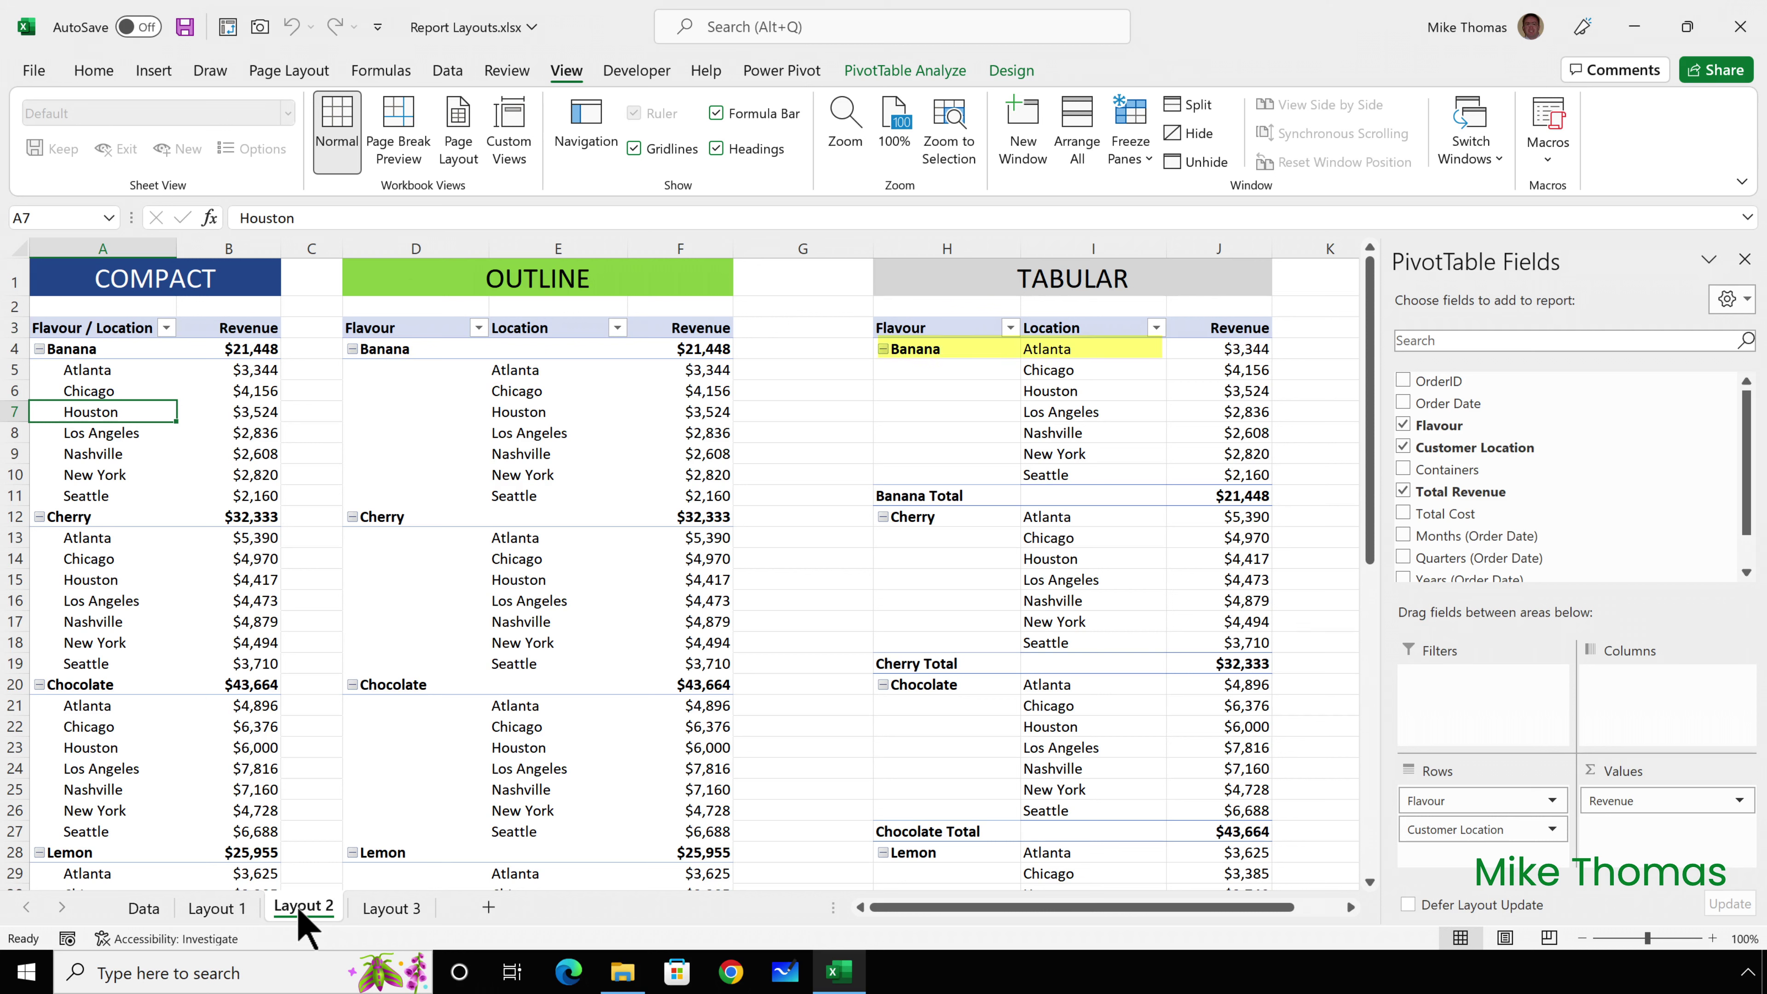
Go to the Layout 3 sheet holding the flavour-by-location revenue cross-tab
{"action": "left_click", "coordinate": [390, 906]}
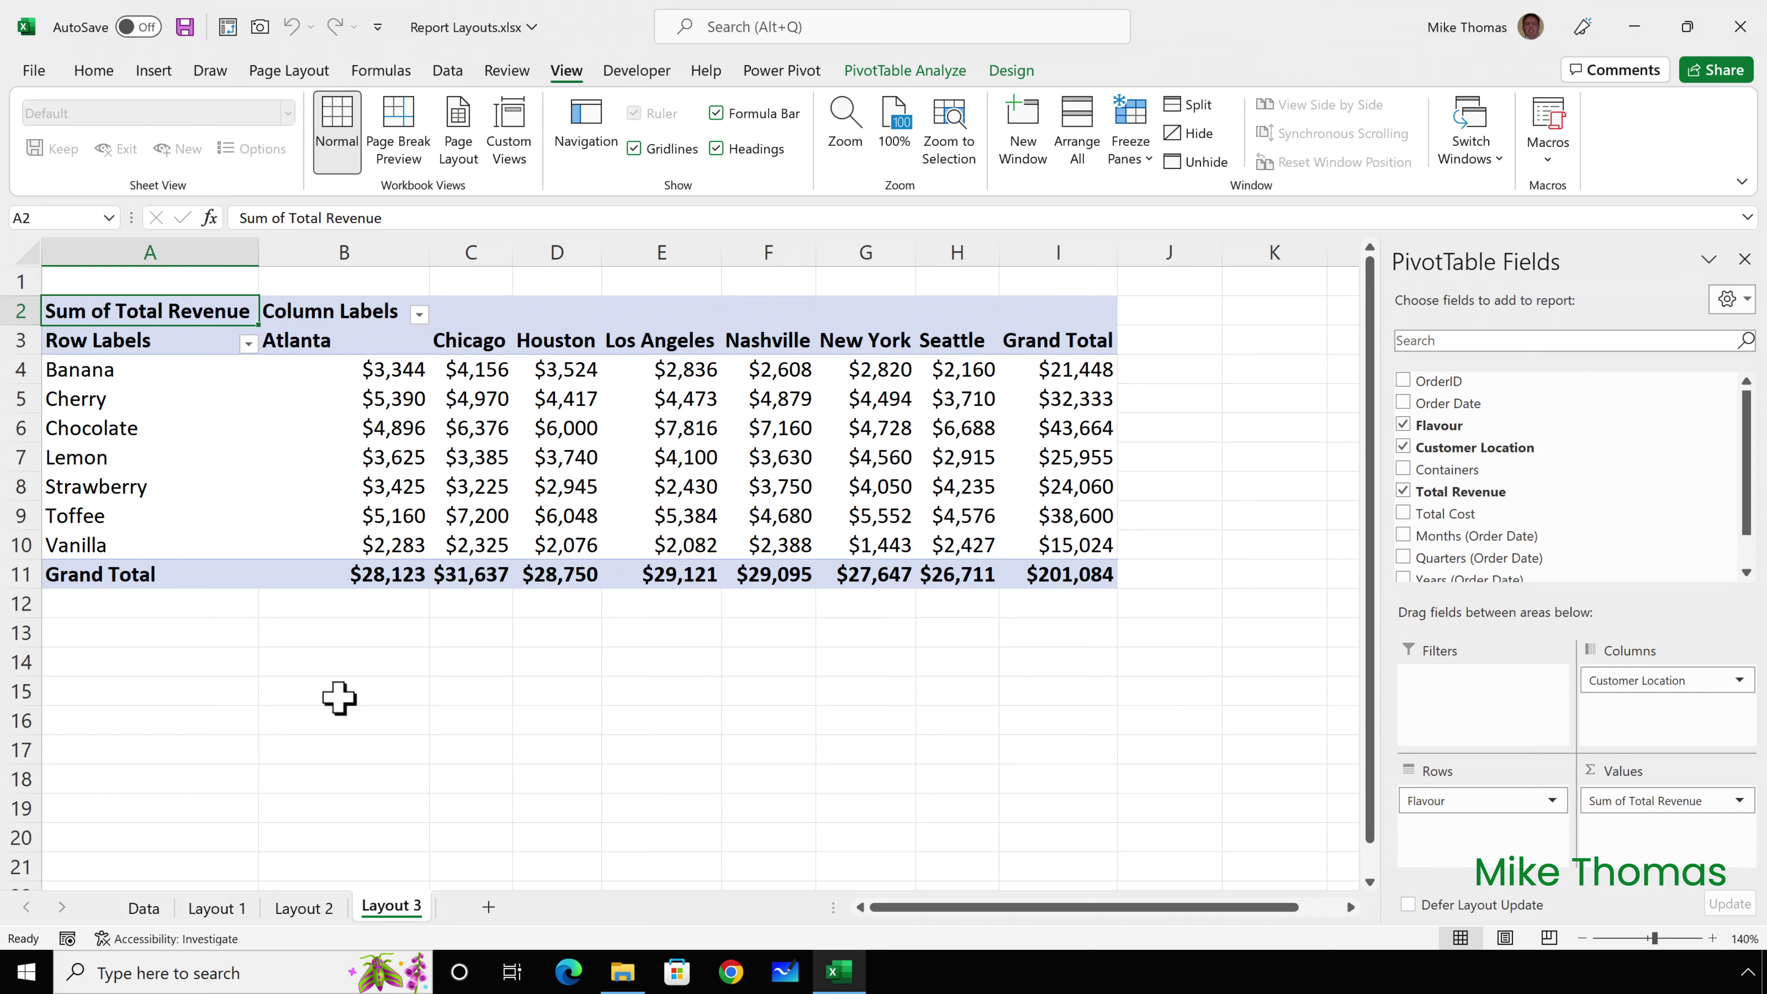
Relabel the pivot headers: 'Flavour' in A3 and 'Location' in B2
{"action": "left_click", "coordinate": [132, 344]}
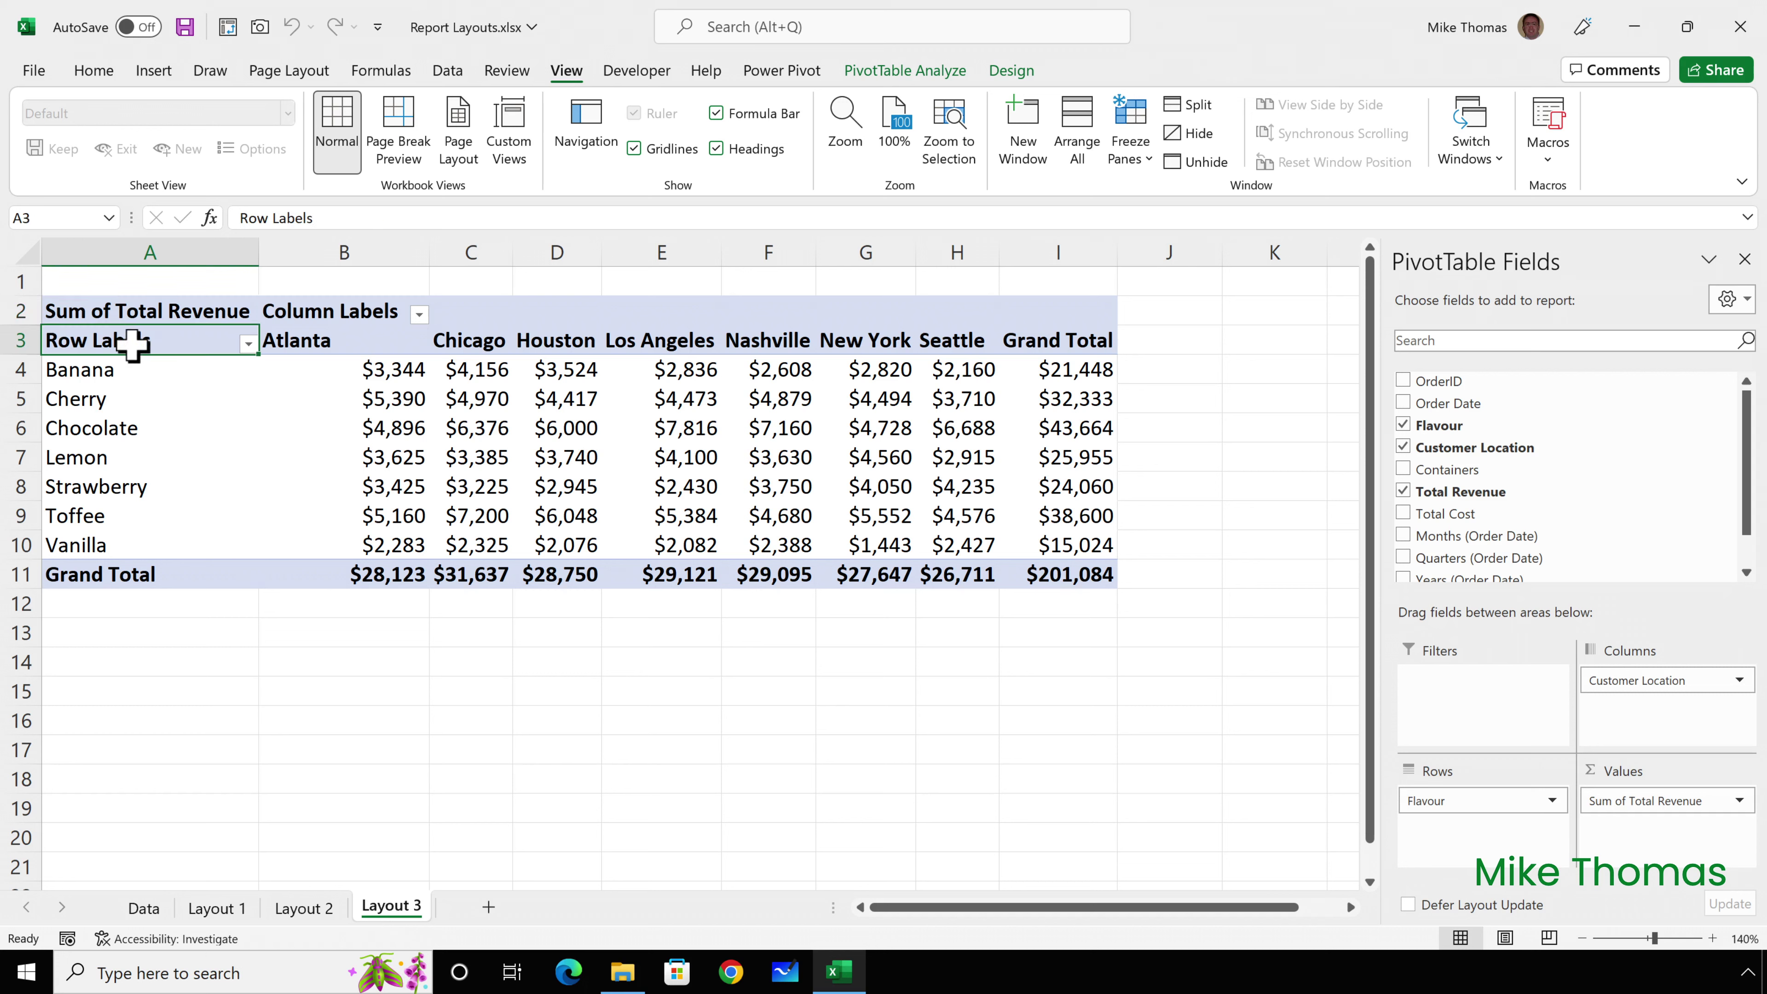
{"action": "type", "text": "Flavour"}
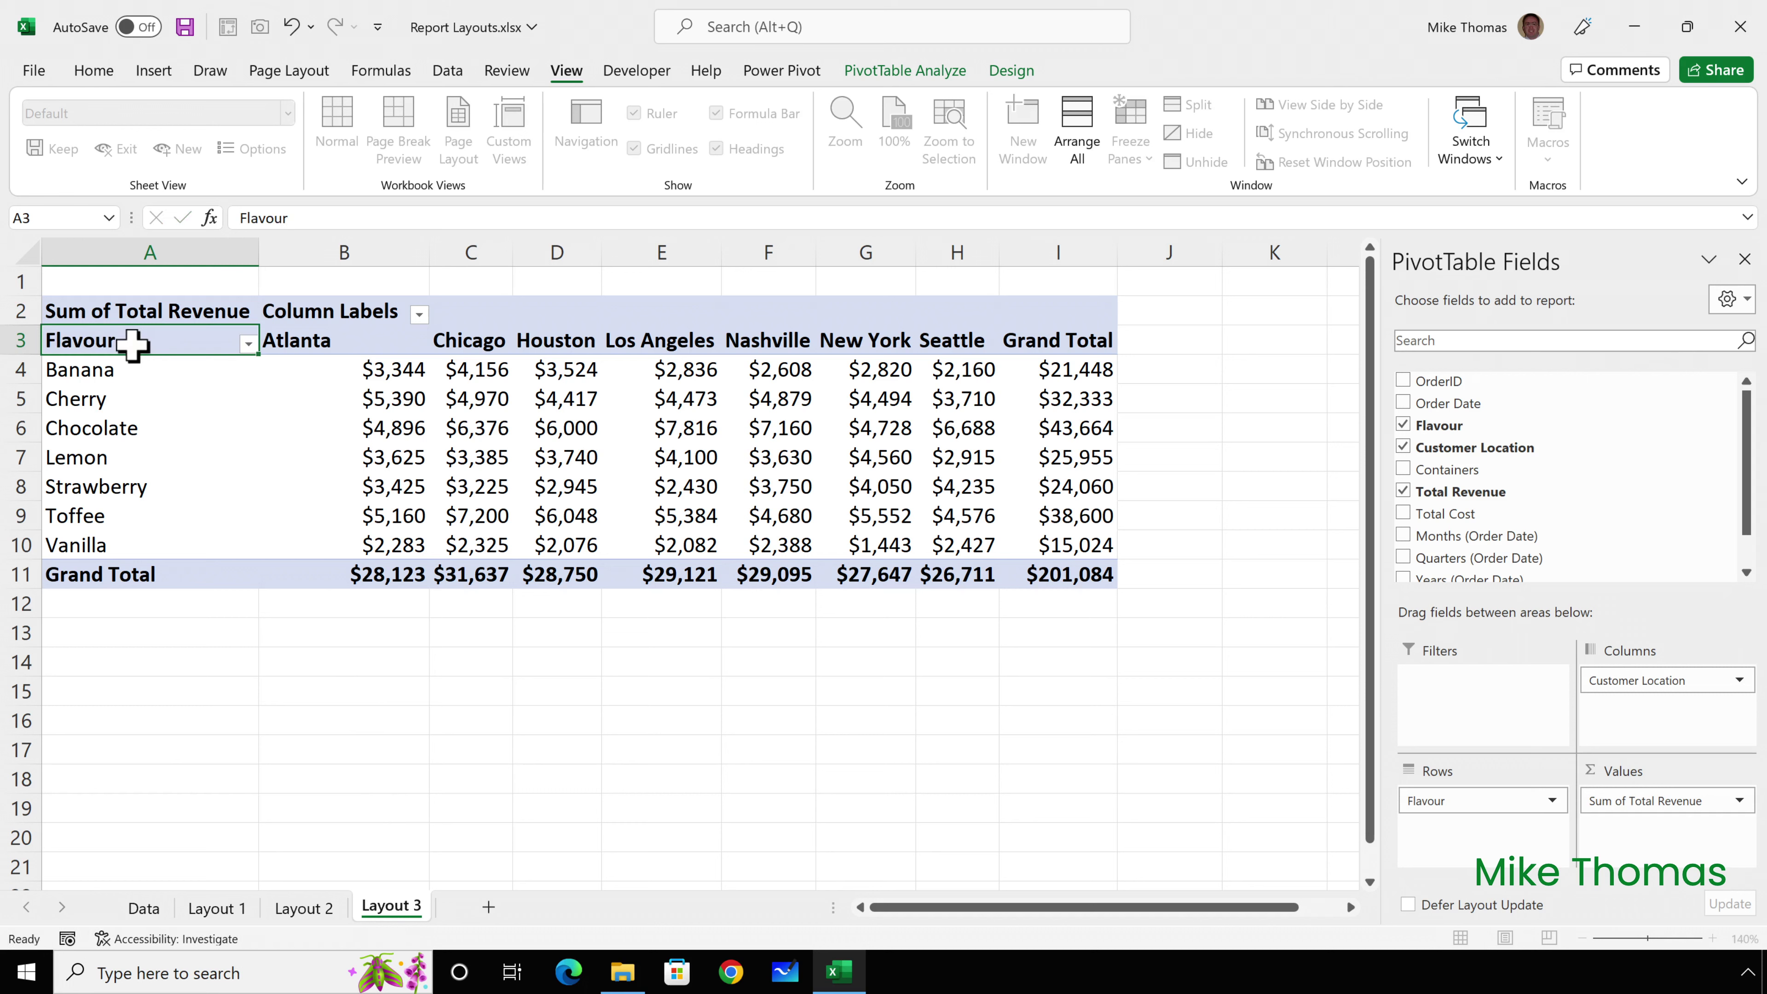
{"action": "key", "text": "Return"}
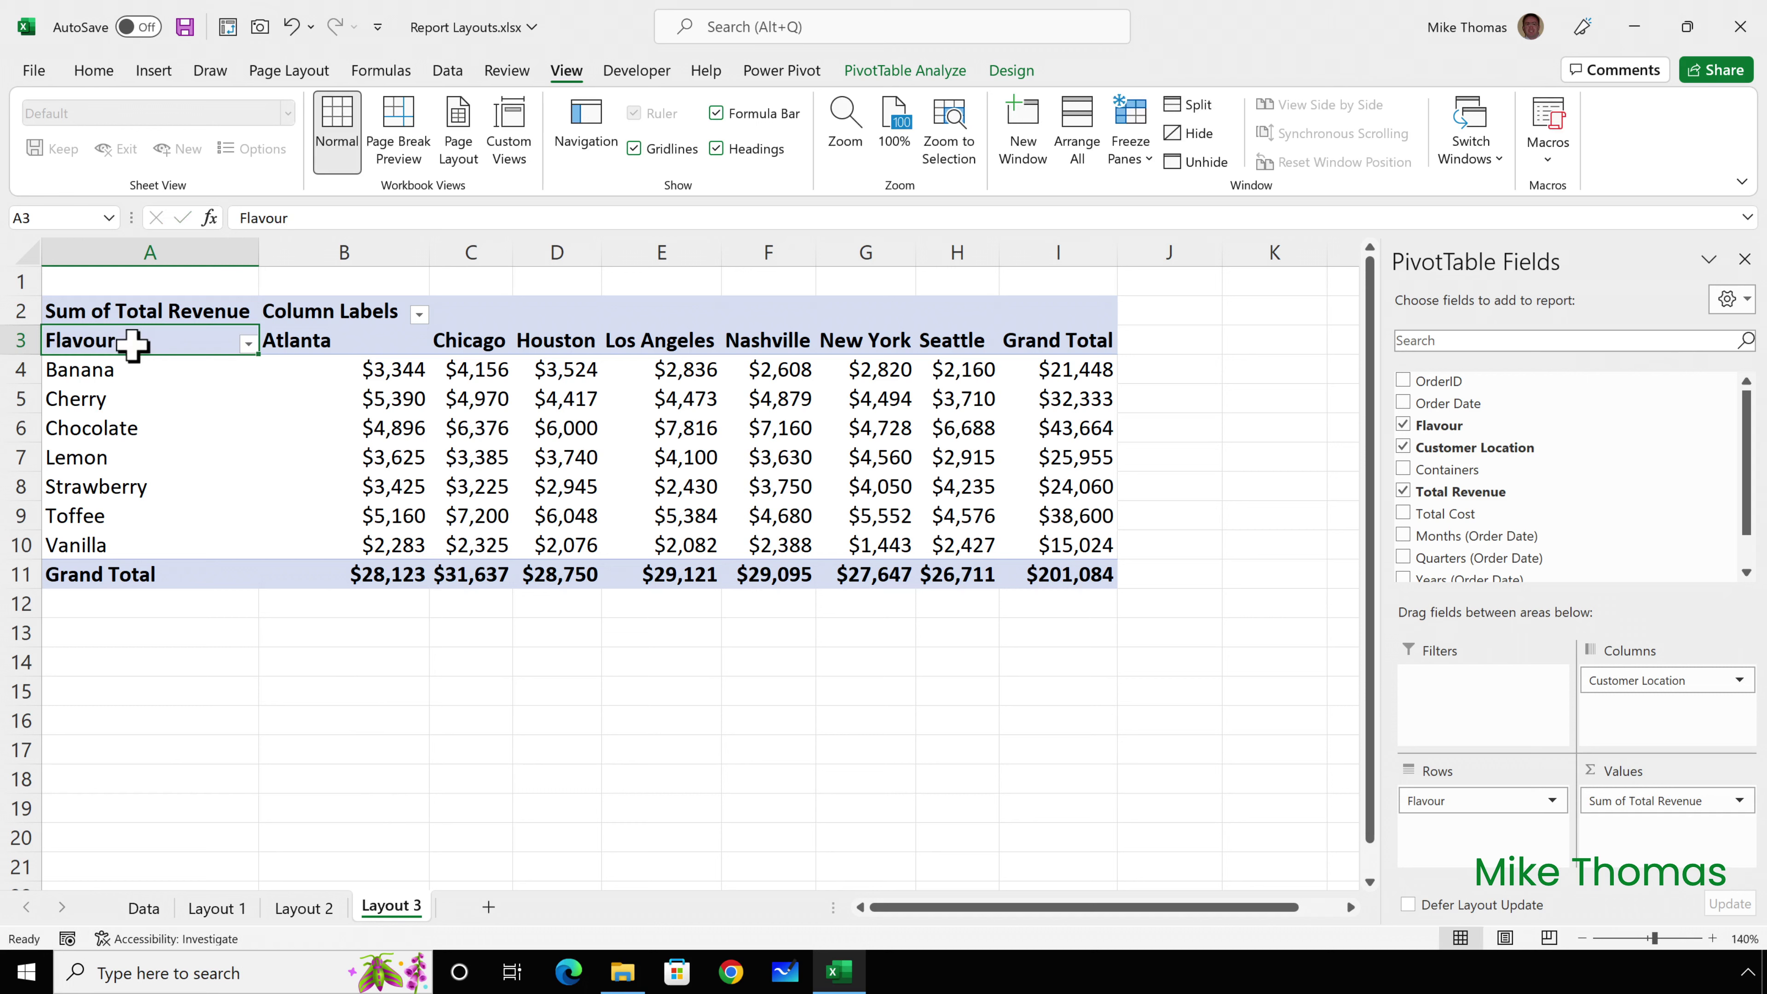
{"action": "left_click", "coordinate": [352, 311]}
{"action": "type", "text": "Locat"}
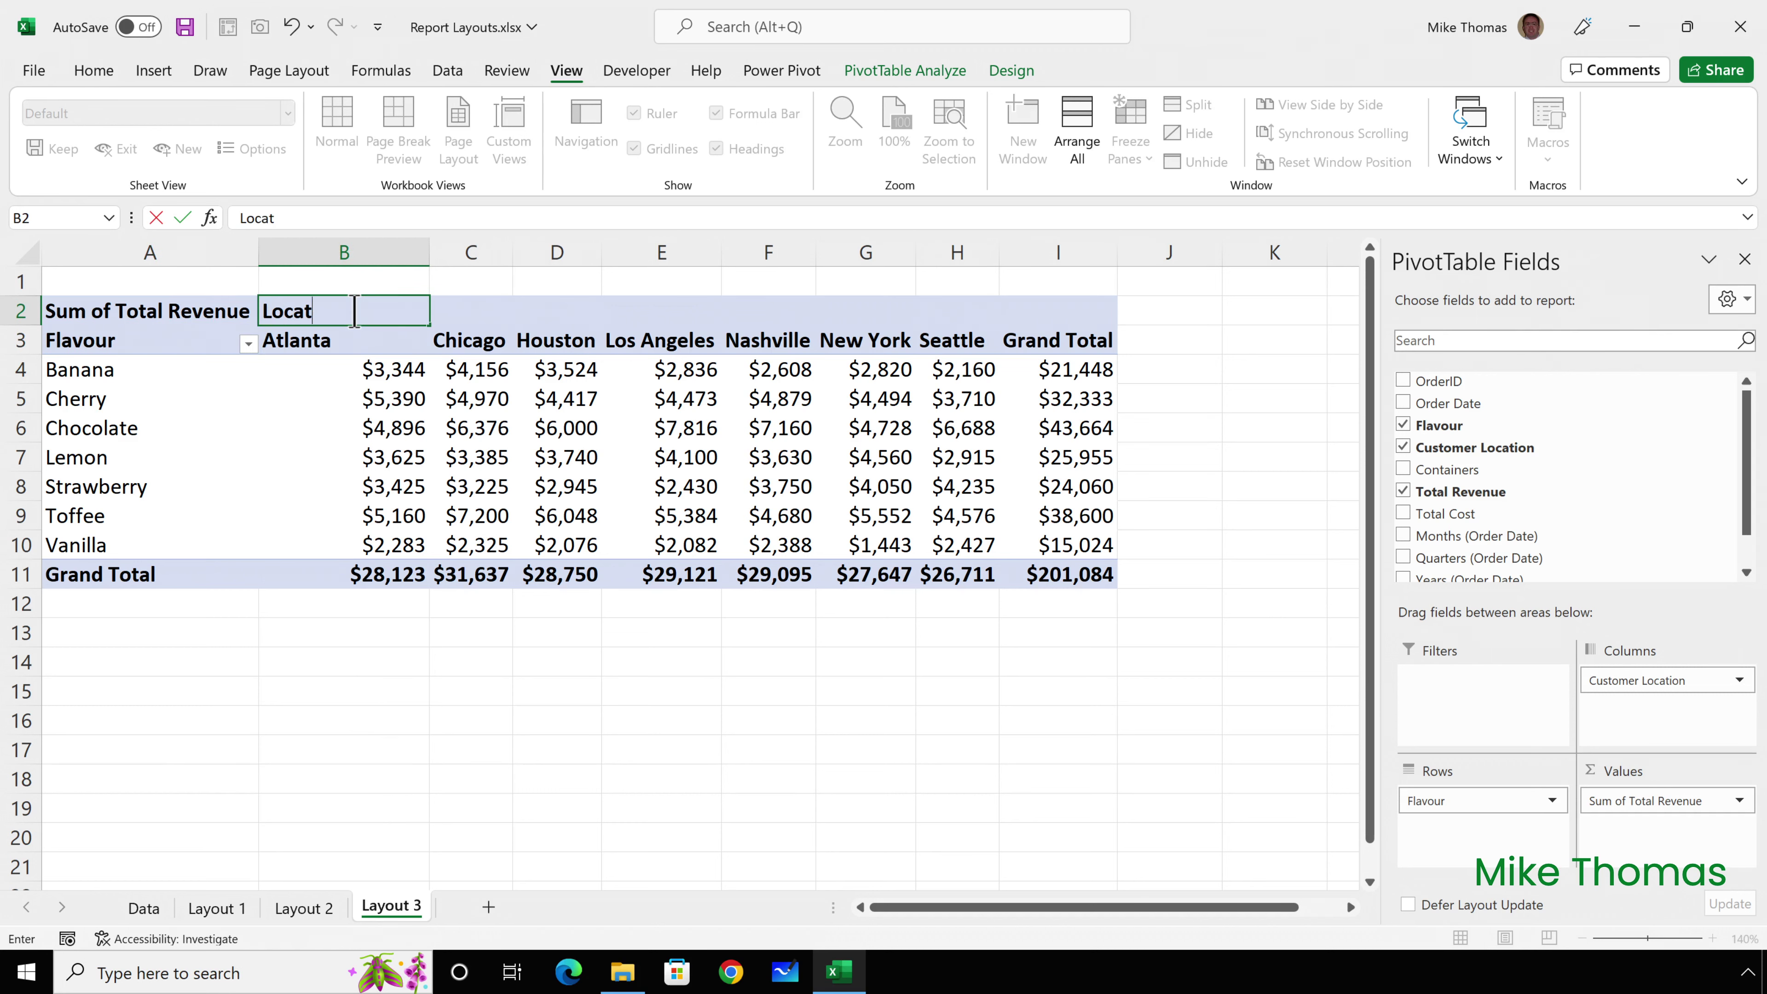
{"action": "type", "text": "ion"}
Swap Customer Location and Flavour between pivot rows and columns, then select the pivot
{"action": "left_click_drag", "start_coordinate": [1636, 680], "coordinate": [1478, 824]}
{"action": "left_click_drag", "start_coordinate": [1426, 800], "coordinate": [1668, 700]}
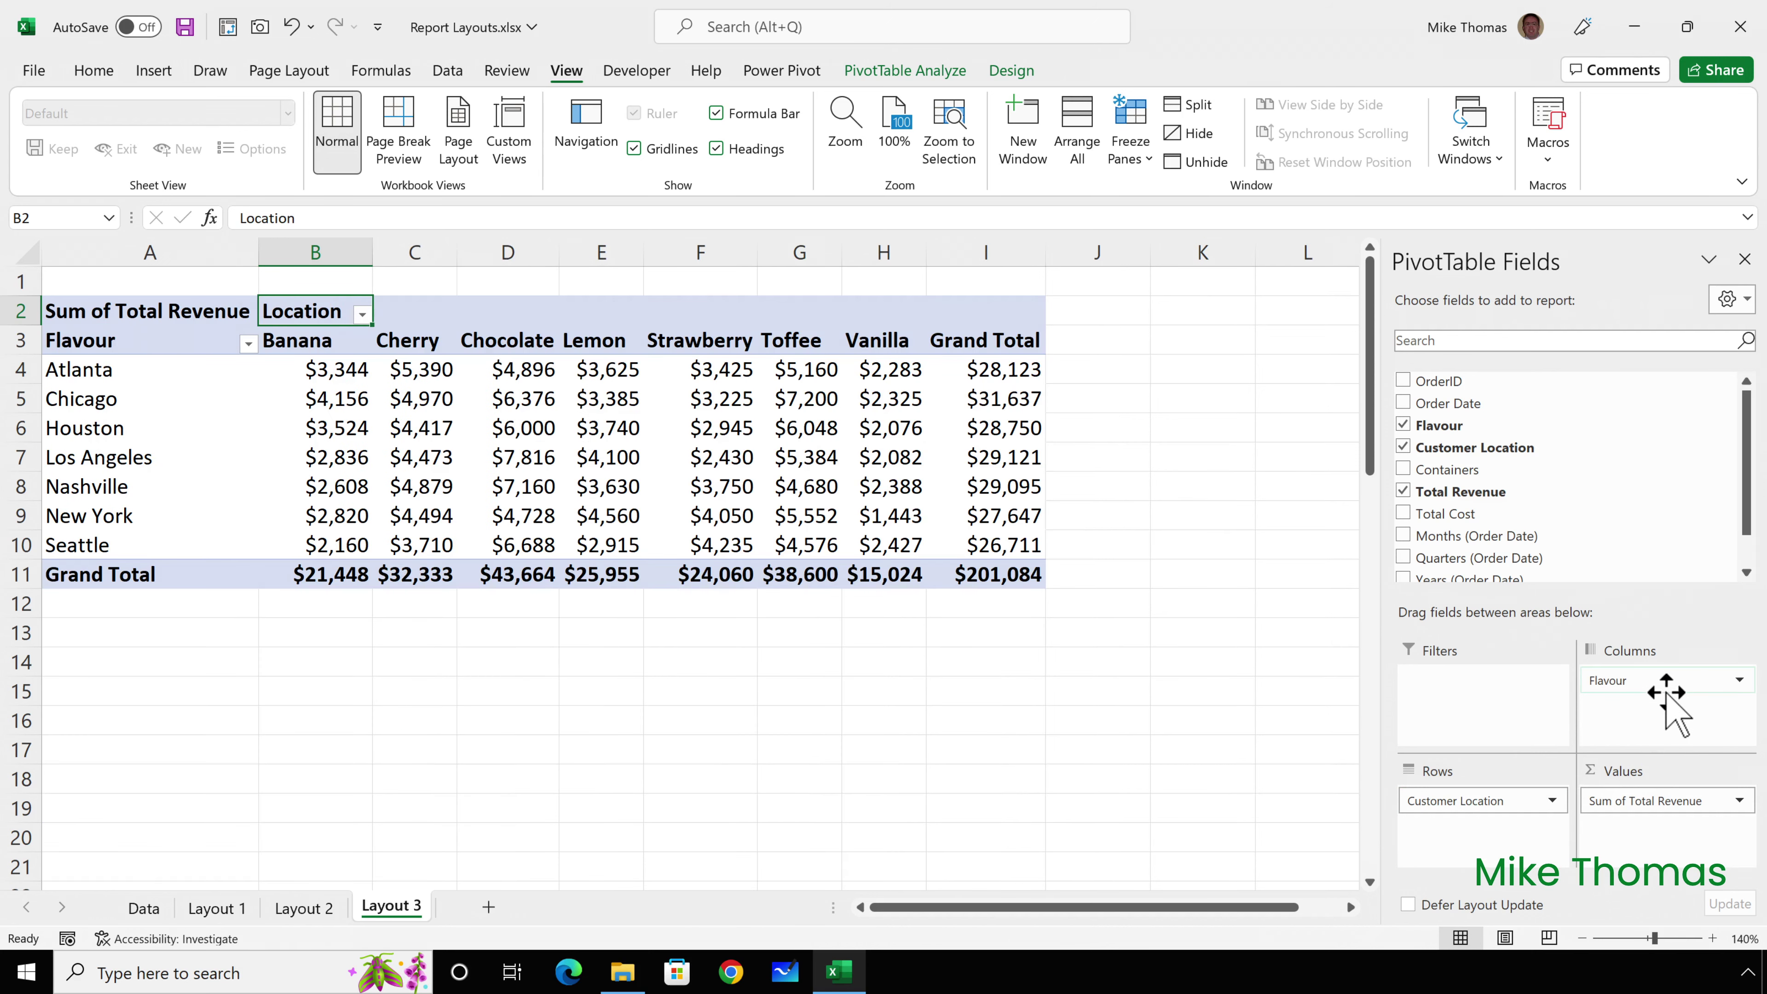
{"action": "left_click_drag", "start_coordinate": [1666, 691], "coordinate": [1482, 807]}
{"action": "left_click_drag", "start_coordinate": [1475, 801], "coordinate": [1662, 688]}
{"action": "left_click", "coordinate": [1011, 70]}
{"action": "left_click", "coordinate": [327, 304]}
Undo the last change to the pivot table's field arrangement
{"action": "key", "text": "ctrl+z"}
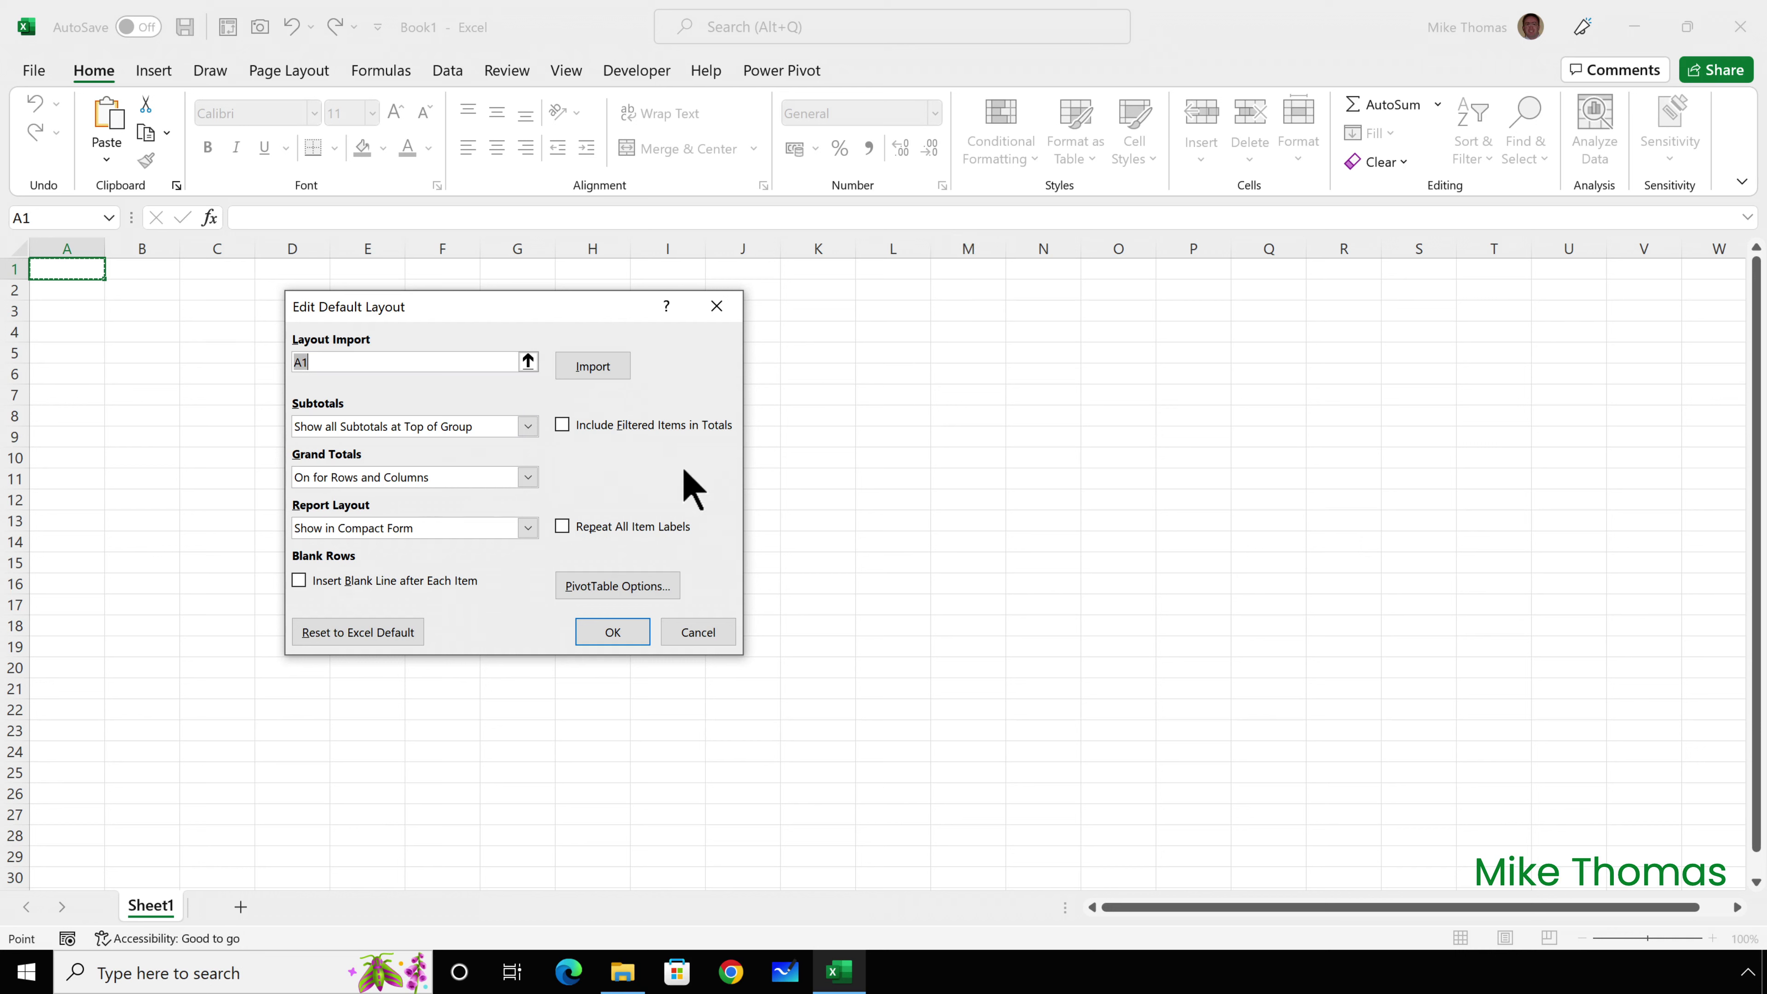
Set the default report layout to Show in Tabular Form instead of Compact Form
{"action": "left_click", "coordinate": [528, 529]}
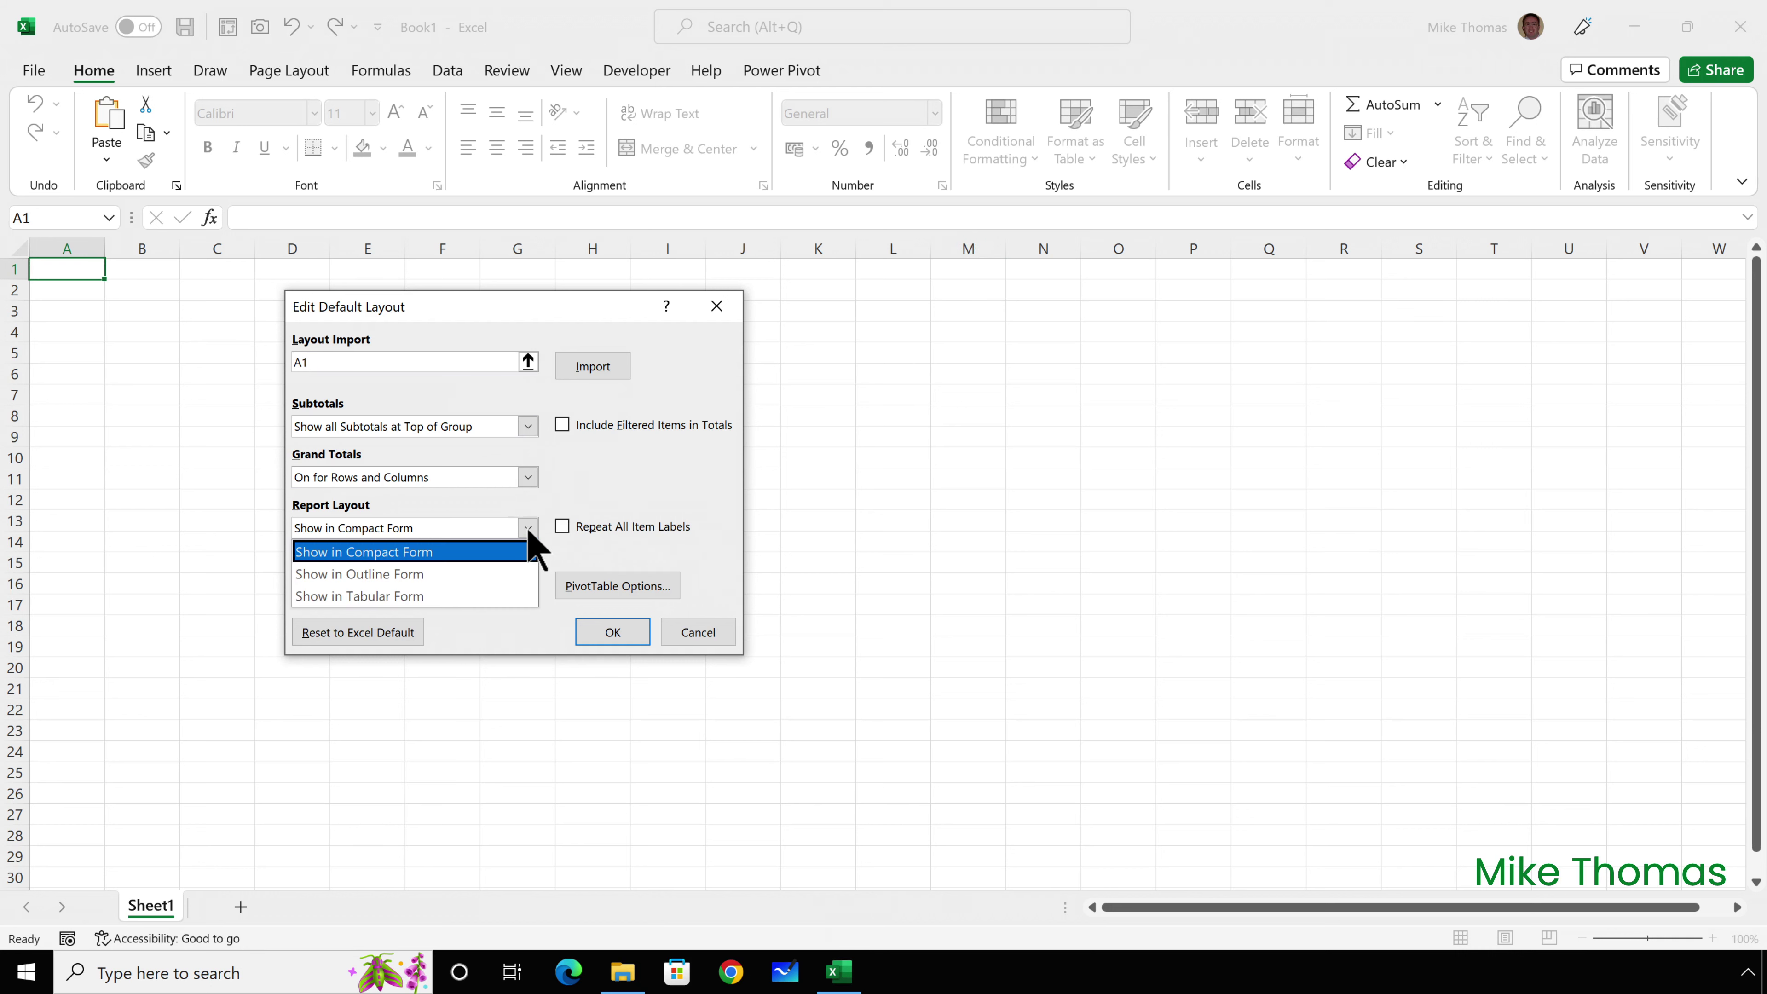
{"action": "left_click", "coordinate": [383, 599]}
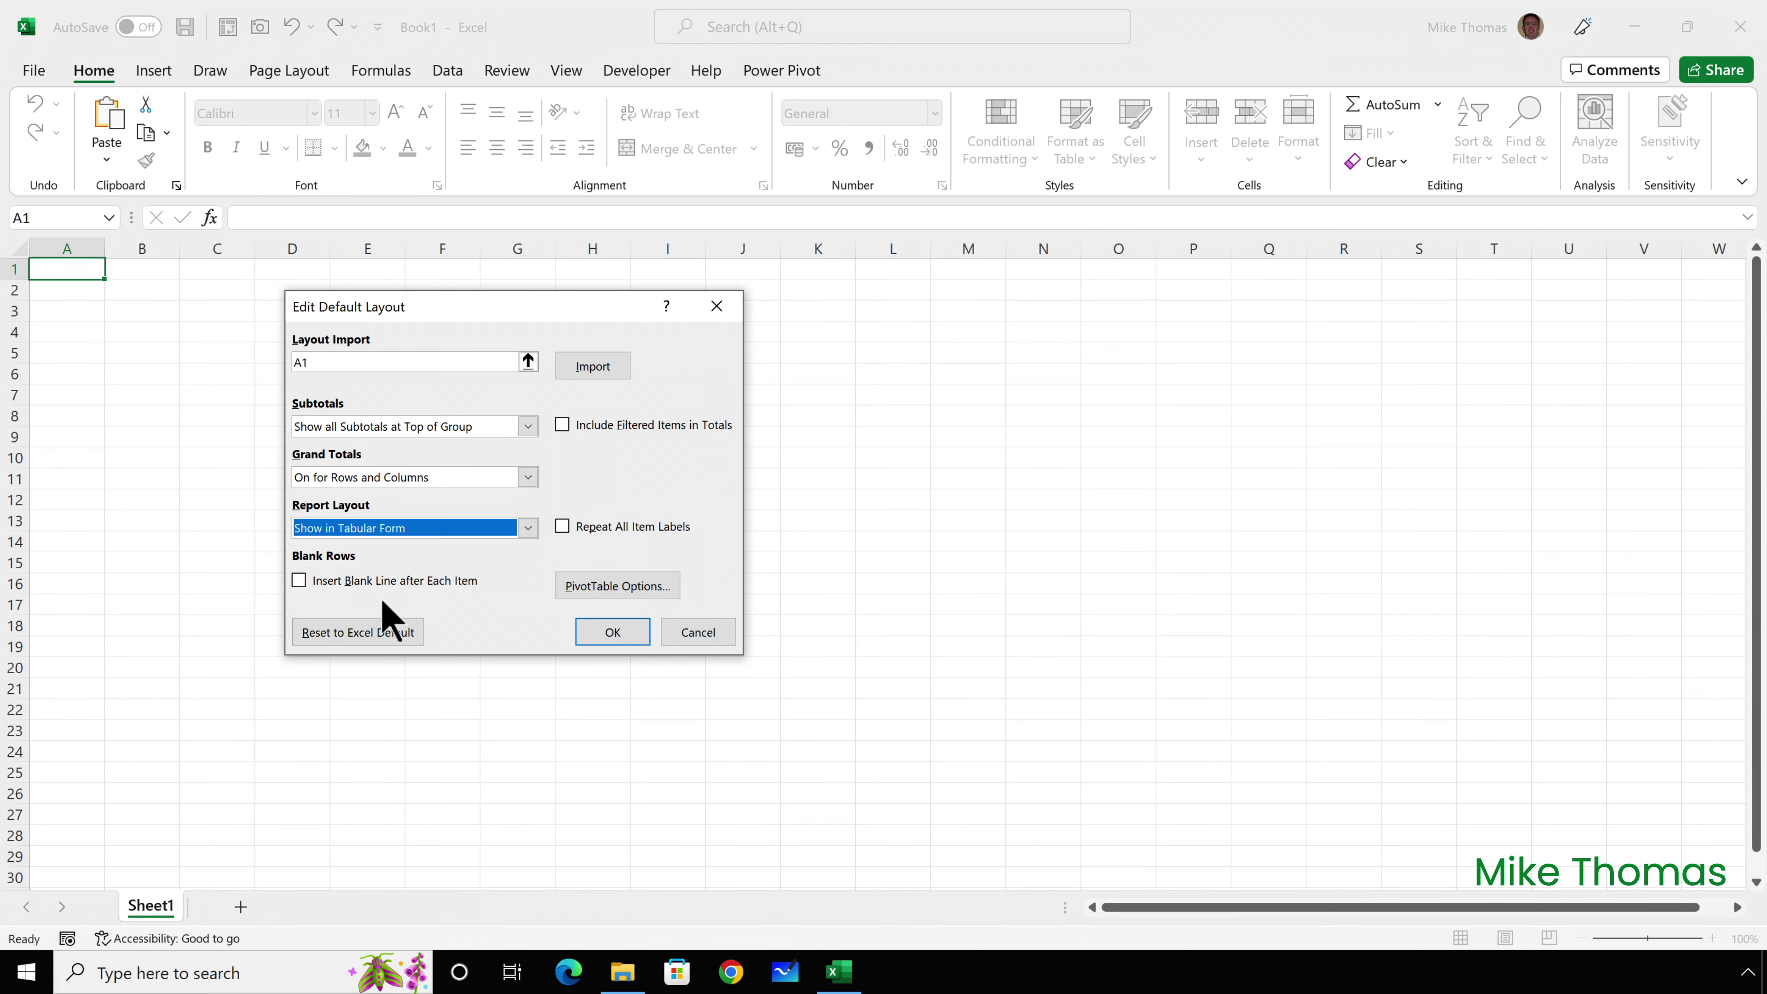
{"action": "left_click", "coordinate": [617, 586]}
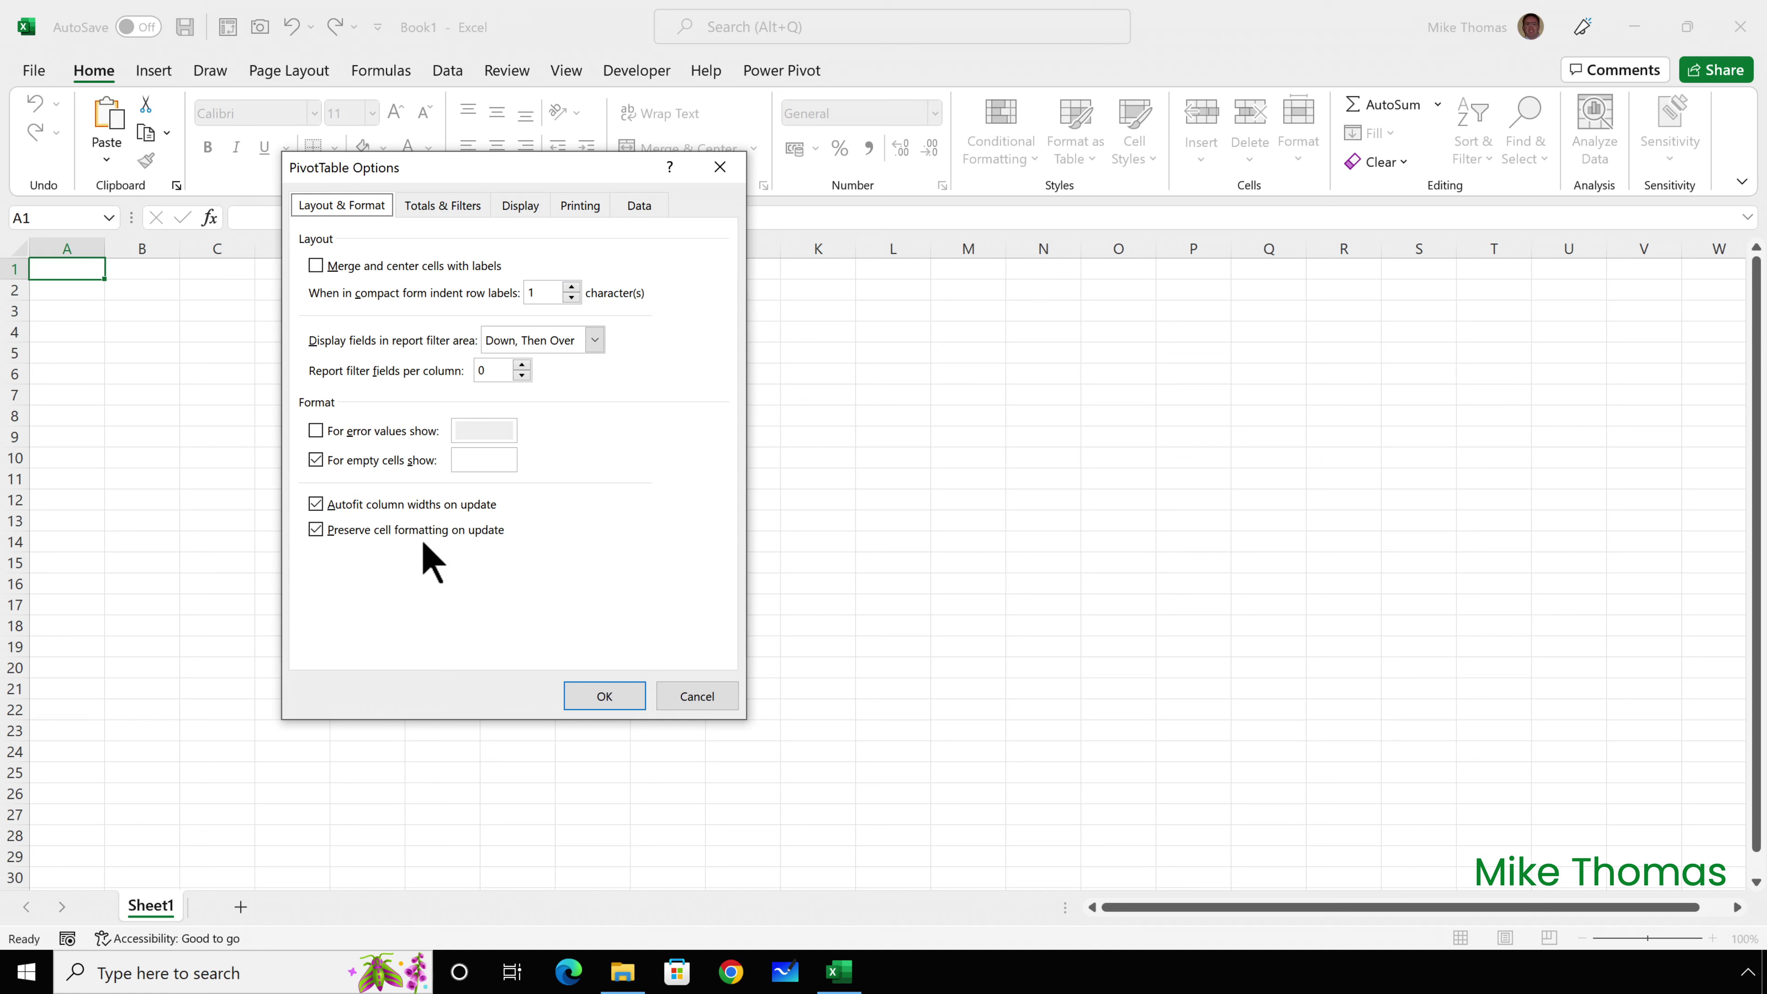
Untick 'Autofit column widths on update' in the default PivotTable Options
{"action": "left_click", "coordinate": [377, 506]}
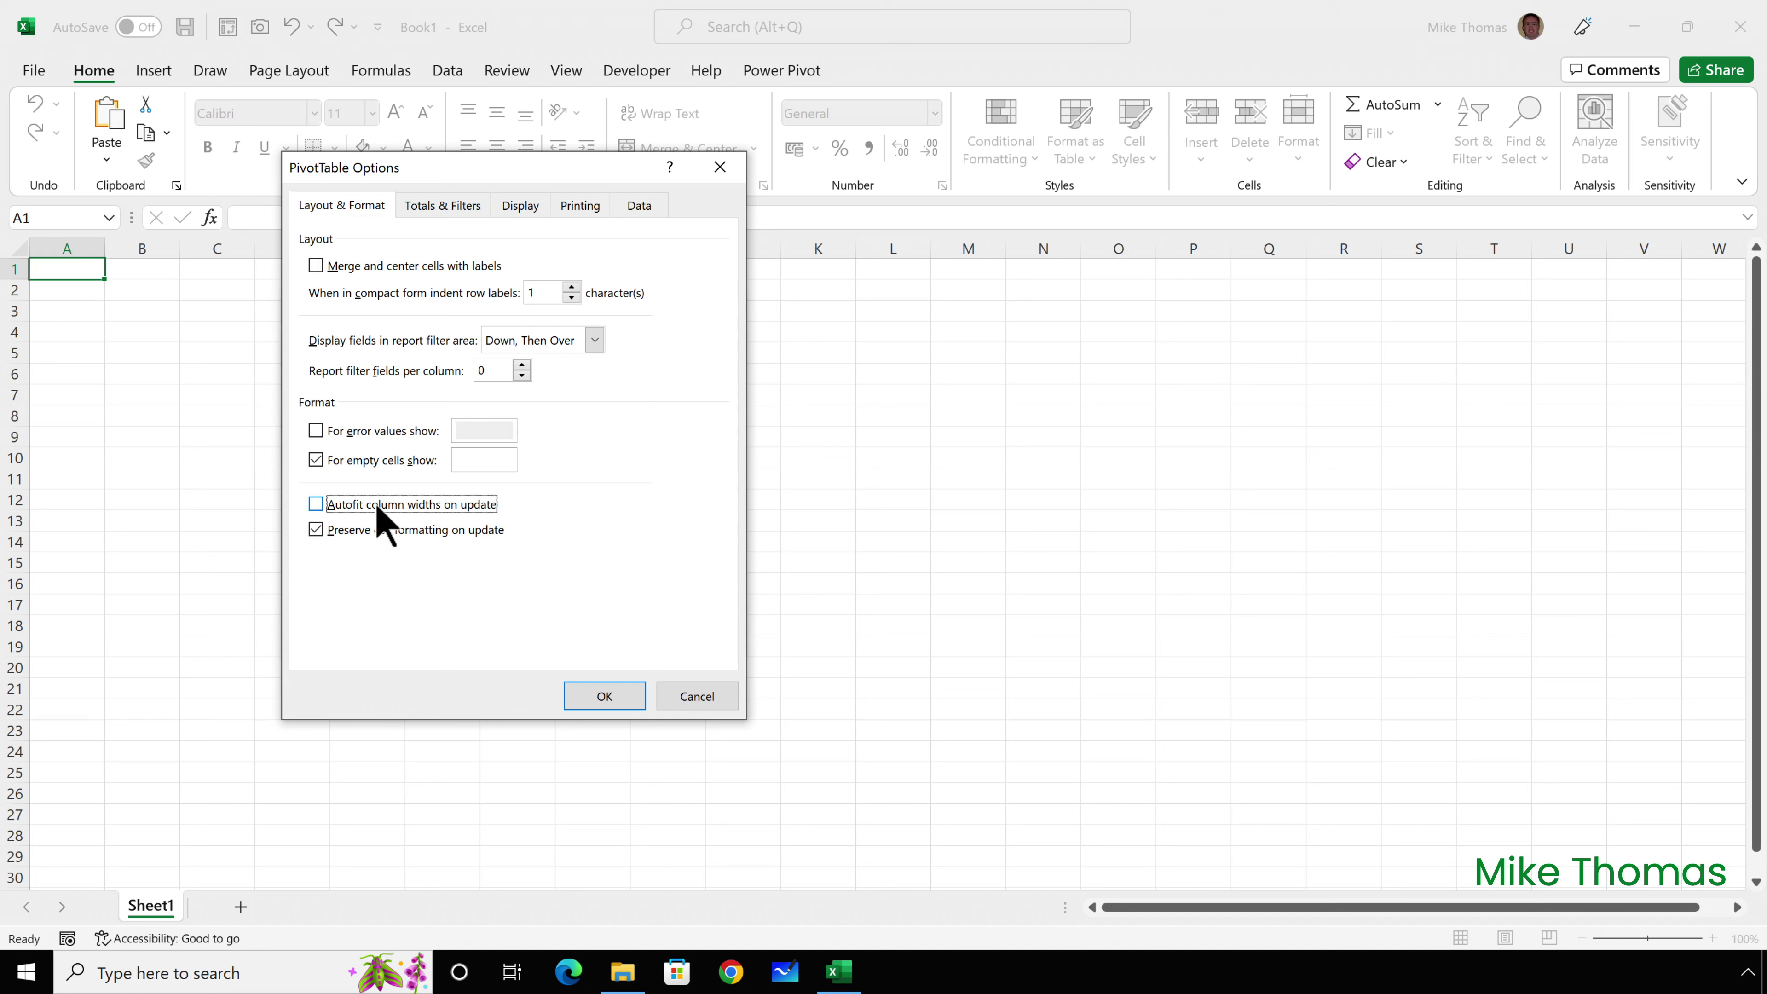